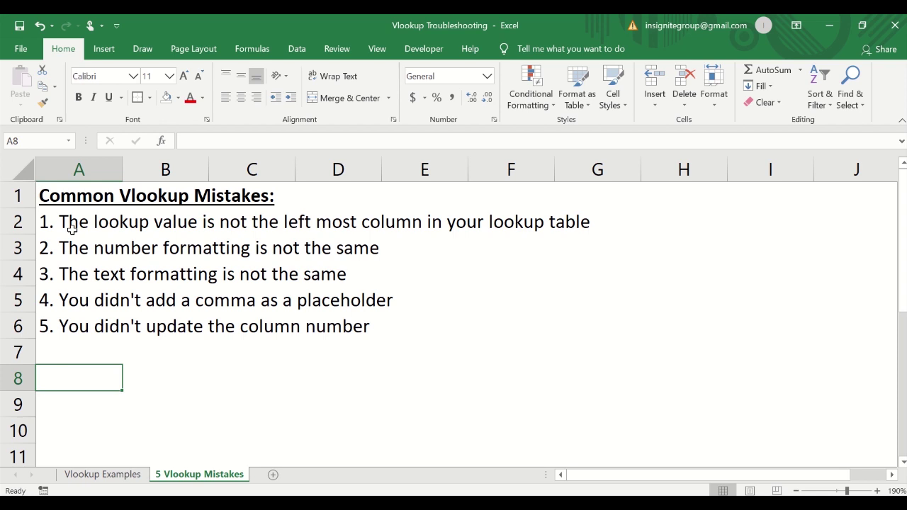
- Show the Vlookup Examples sheet, highlight the G2:J10 lookup table, and select cell C4
{"action": "left_click", "coordinate": [99, 474]}
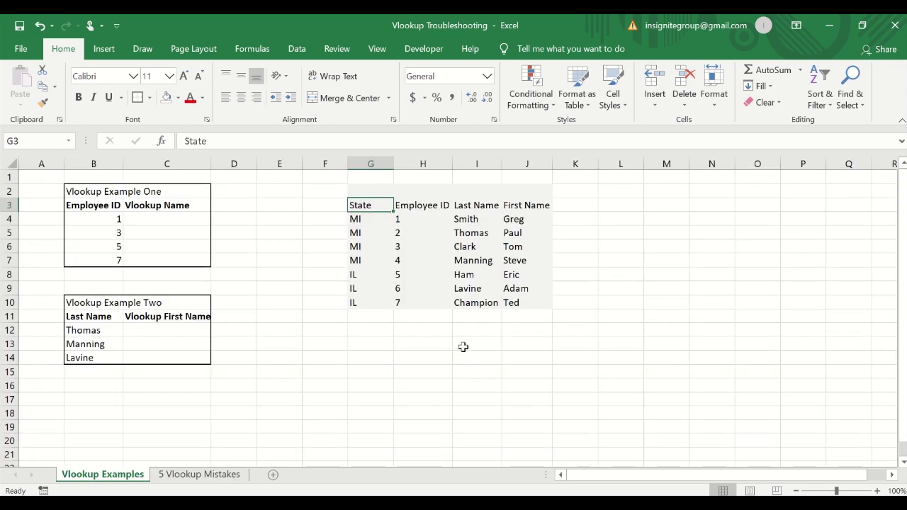
{"action": "left_click_drag", "start_coordinate": [376, 192], "coordinate": [540, 301]}
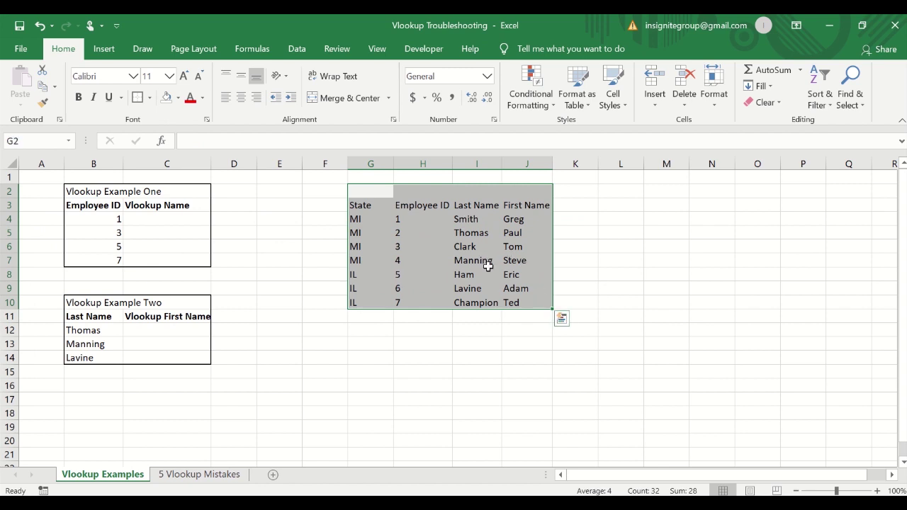
{"action": "left_click", "coordinate": [172, 219]}
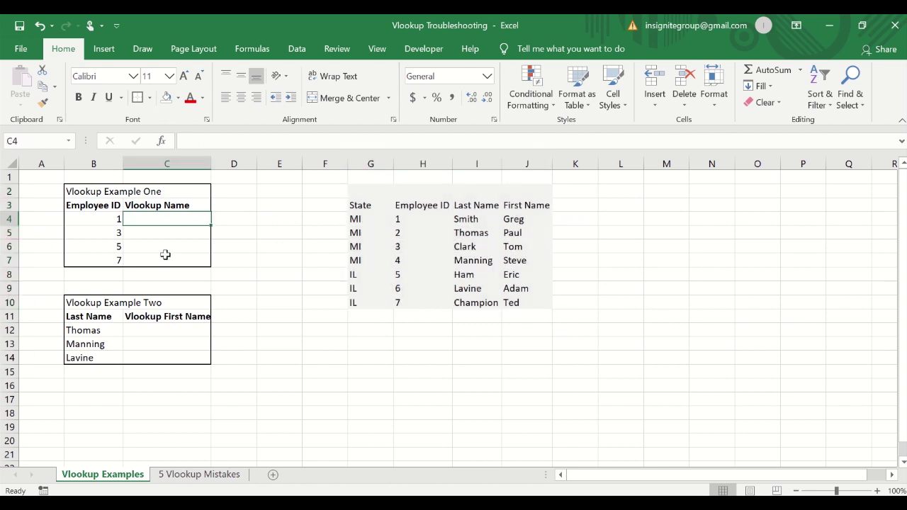
{"action": "left_click", "coordinate": [166, 327]}
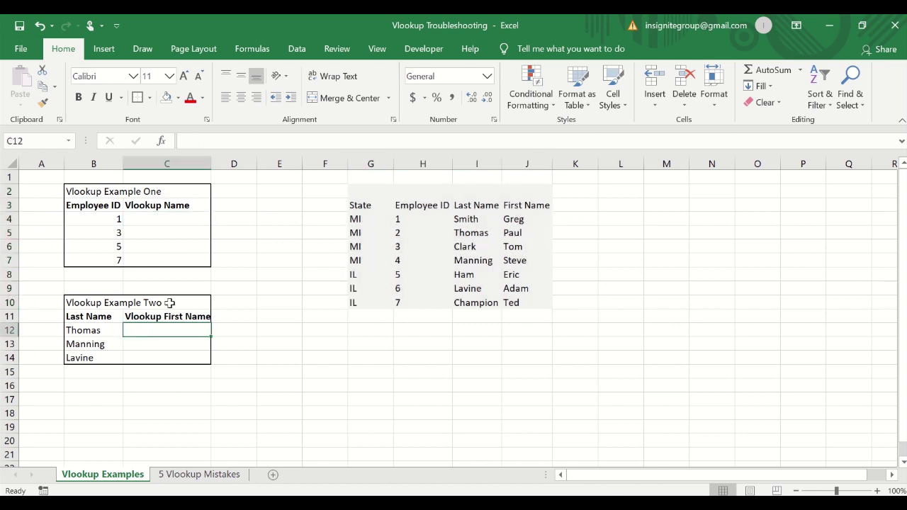
{"action": "left_click", "coordinate": [173, 216]}
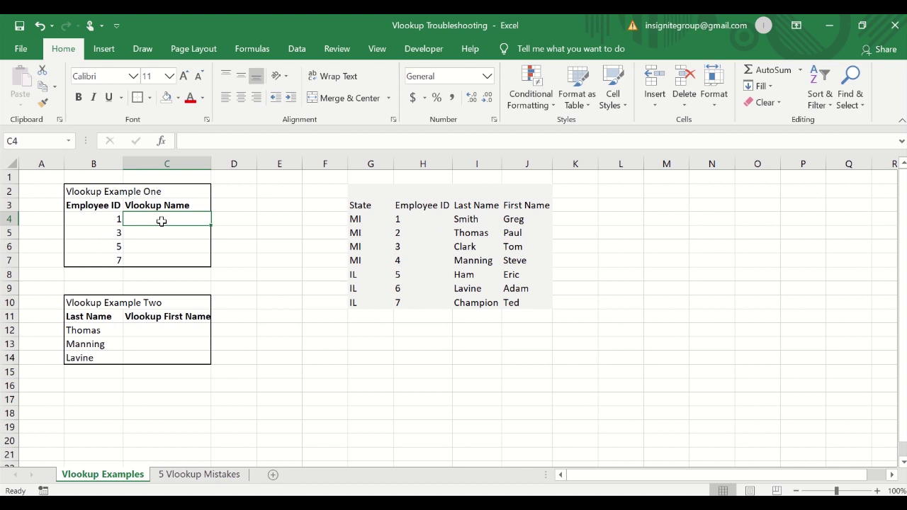
- Enter =VLOOKUP(B4,G:J,3,FALSE) in C4, which returns #N/A for employee ID 1
{"action": "type", "text": "=vl"}
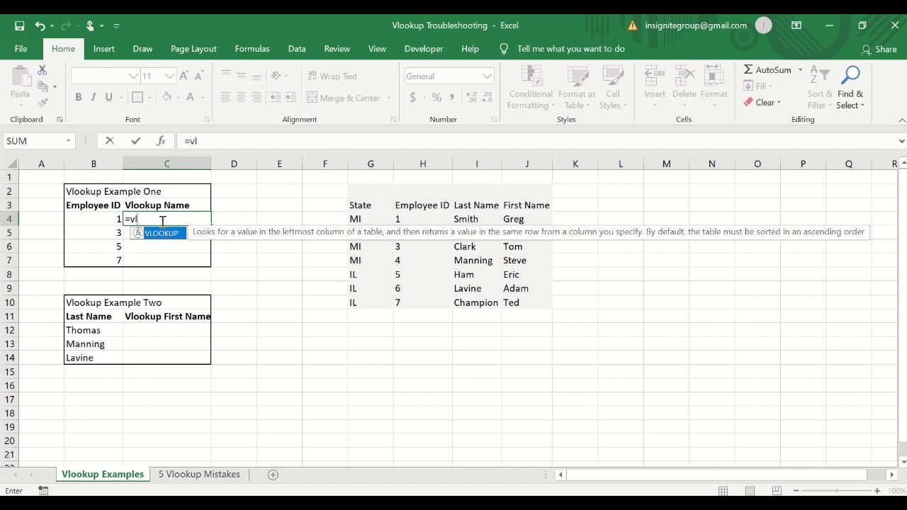
{"action": "key", "text": "BackSpace"}
{"action": "type", "text": "l"}
{"action": "key", "text": "Tab"}
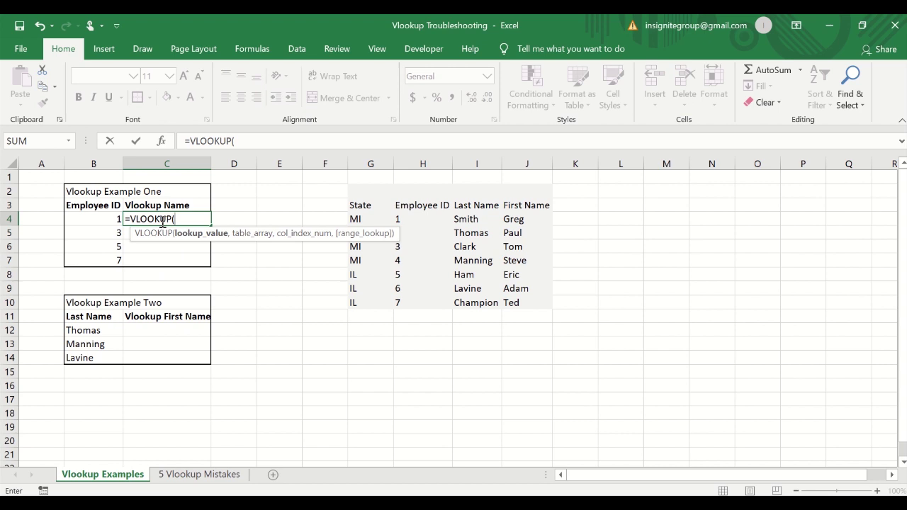
{"action": "key", "text": "BackSpace"}
{"action": "key", "text": "BackSpace"}
{"action": "key", "text": "BackSpace"}
{"action": "key", "text": "BackSpace"}
{"action": "key", "text": "BackSpace"}
{"action": "key", "text": "BackSpace"}
{"action": "key", "text": "BackSpace"}
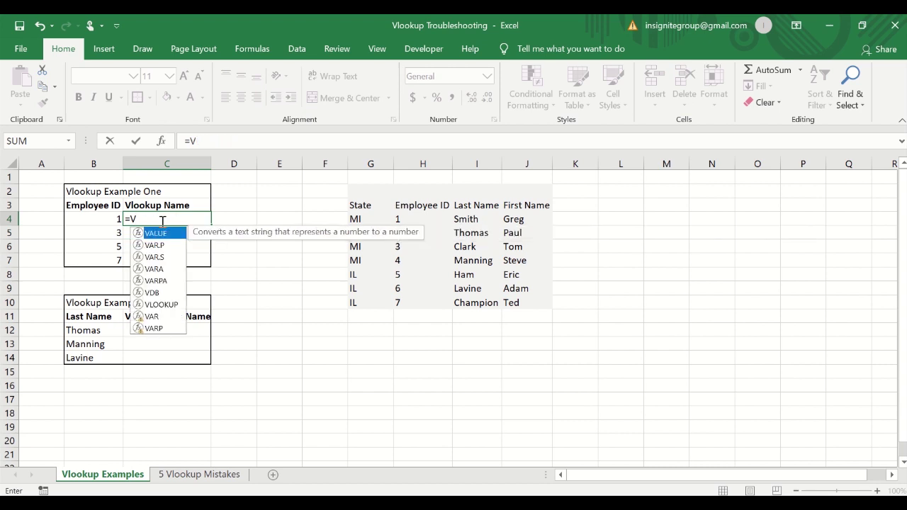
{"action": "type", "text": "l"}
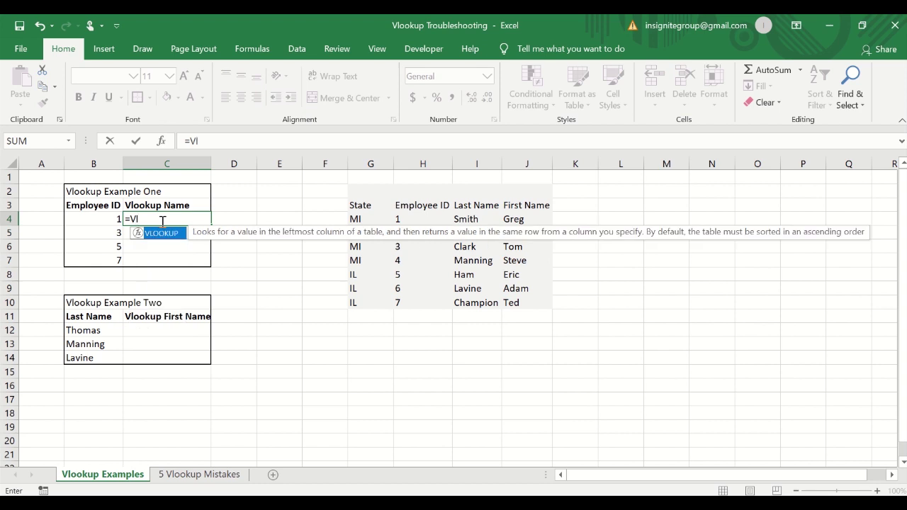
{"action": "key", "text": "Tab"}
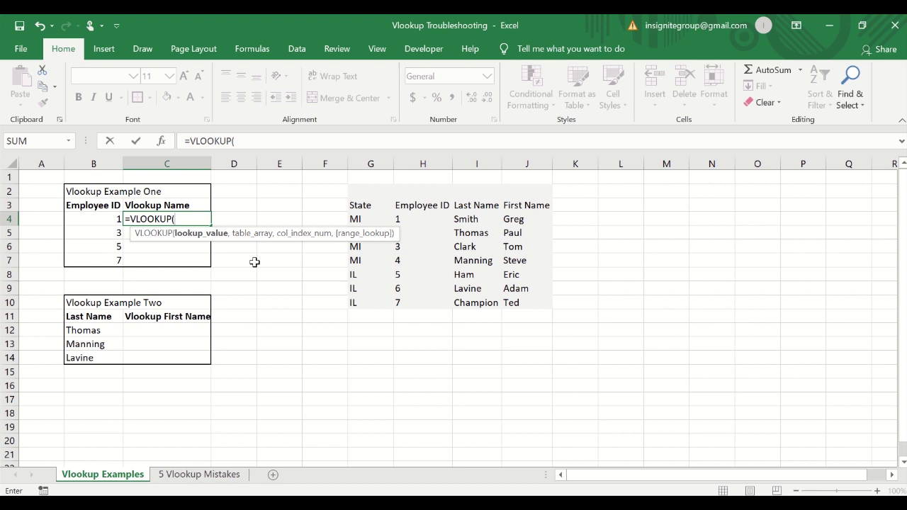
{"action": "left_click", "coordinate": [100, 219]}
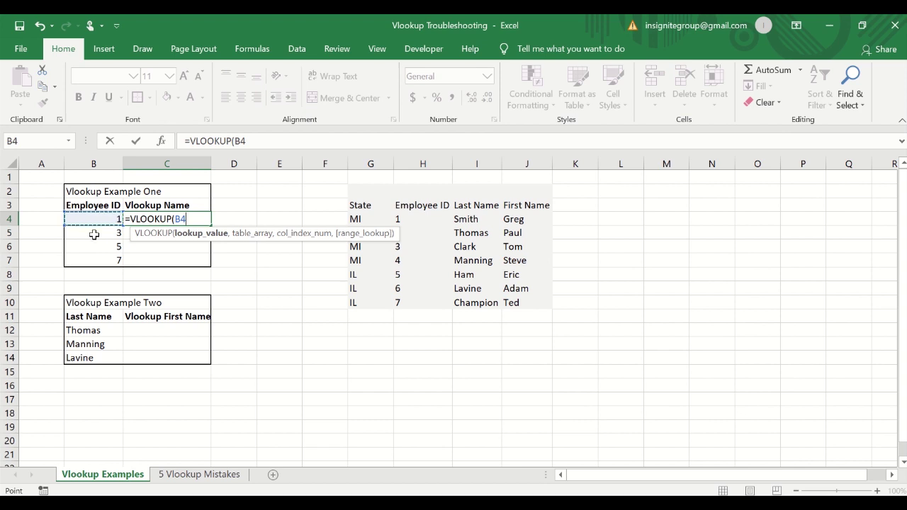
{"action": "type", "text": ","}
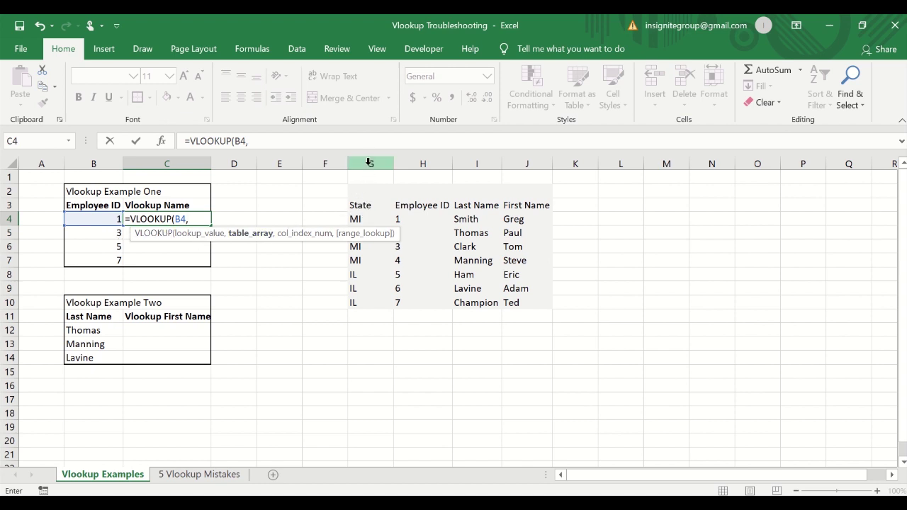
{"action": "left_click_drag", "start_coordinate": [368, 163], "coordinate": [538, 167]}
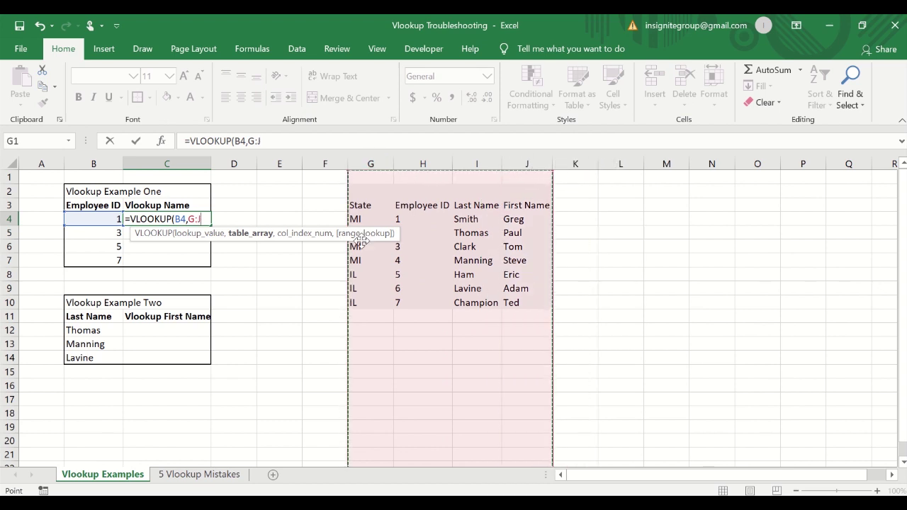
{"action": "type", "text": ","}
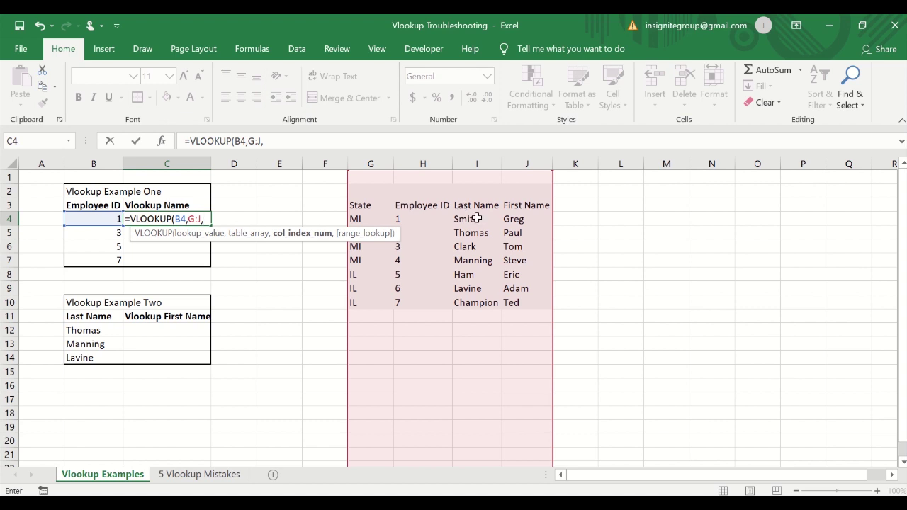
{"action": "type", "text": "3,fa"}
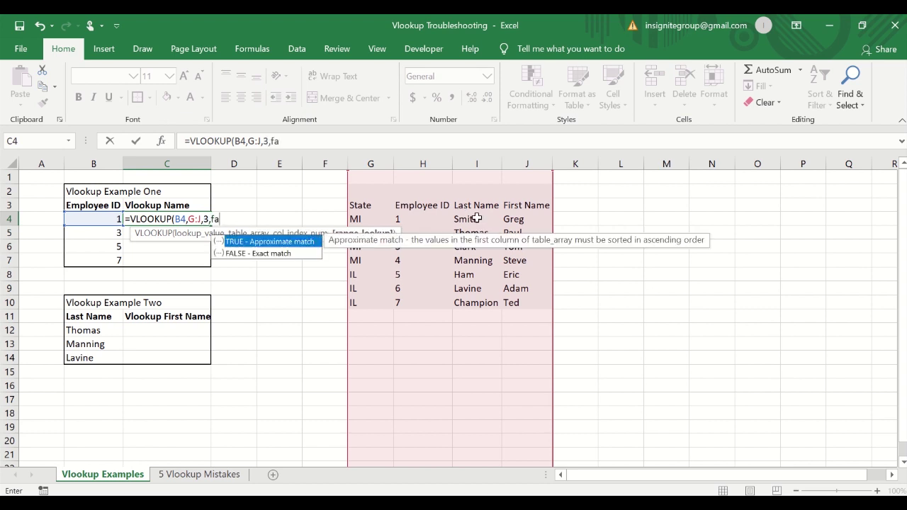
{"action": "type", "text": "lse)"}
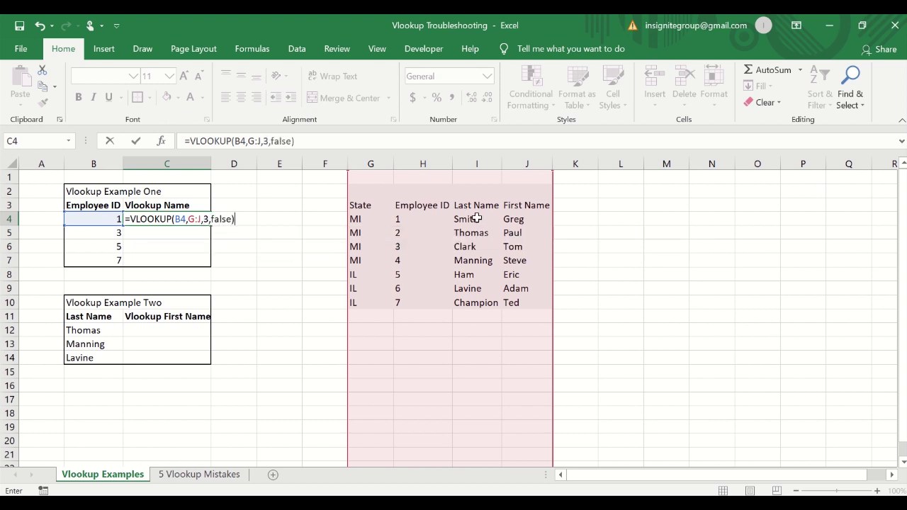
{"action": "key", "text": "ctrl+Return"}
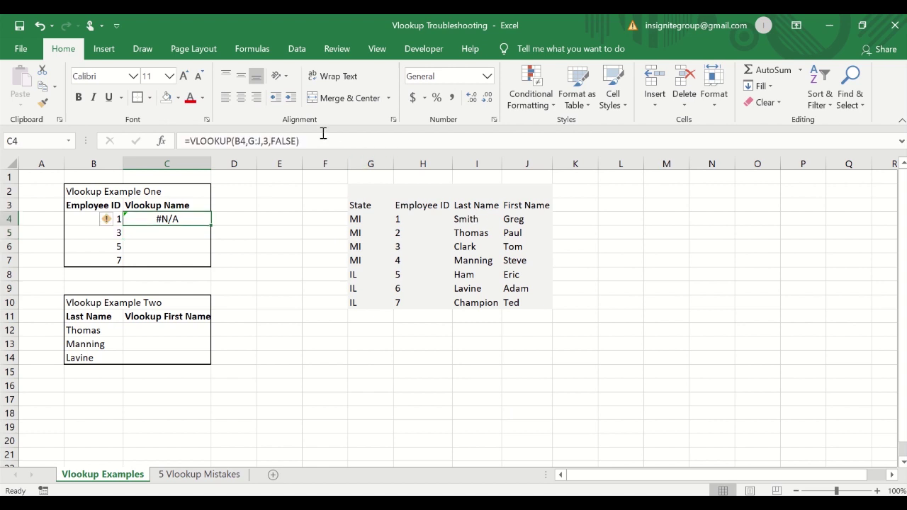
{"action": "left_click", "coordinate": [319, 138]}
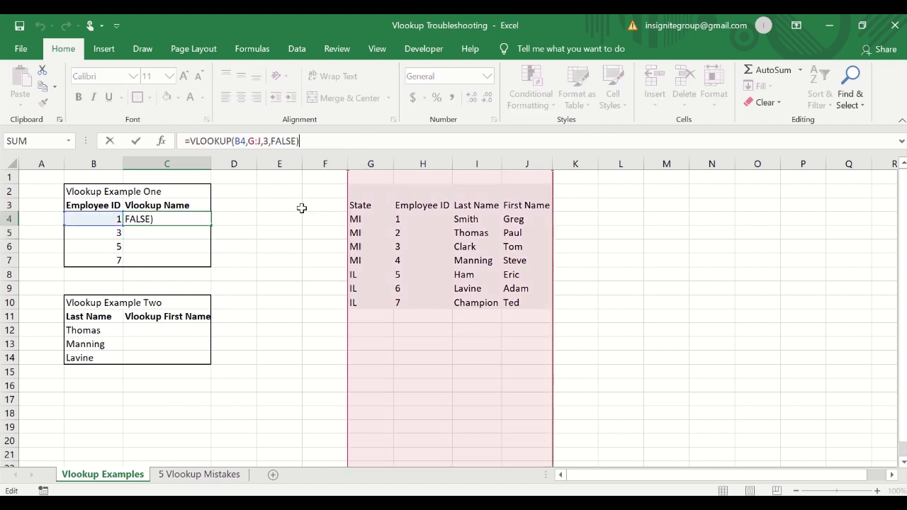
{"action": "key", "text": "Escape"}
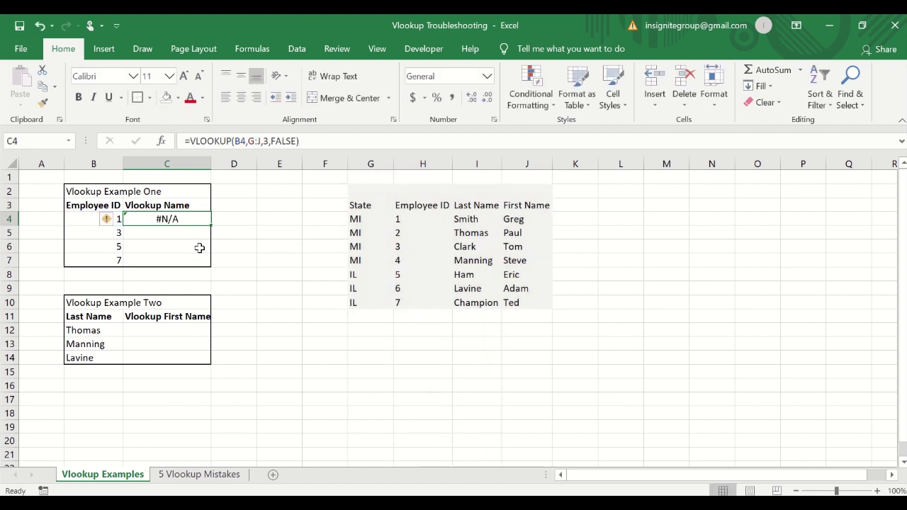
{"action": "left_click", "coordinate": [392, 192]}
{"action": "left_click_drag", "start_coordinate": [394, 193], "coordinate": [535, 307]}
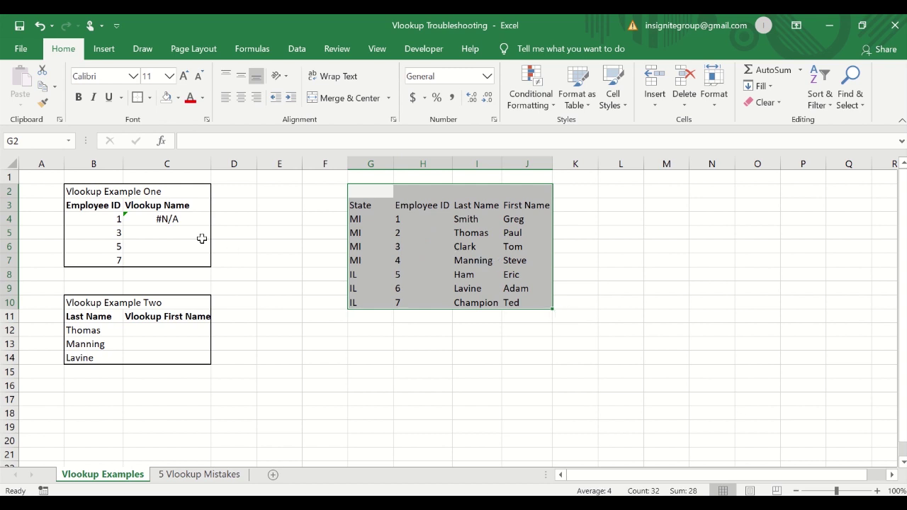
{"action": "left_click", "coordinate": [174, 219]}
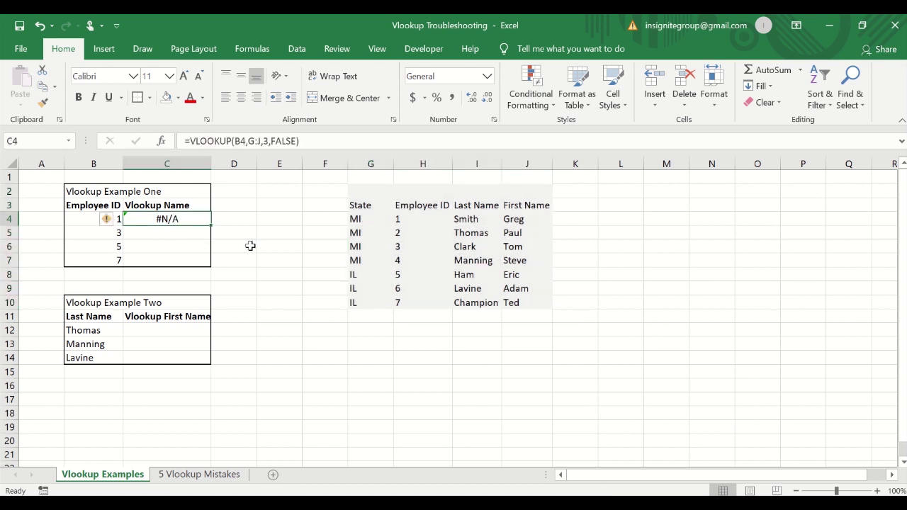
{"action": "key", "text": "F2"}
{"action": "key", "text": "Escape"}
{"action": "type", "text": "=vl"}
{"action": "key", "text": "Tab"}
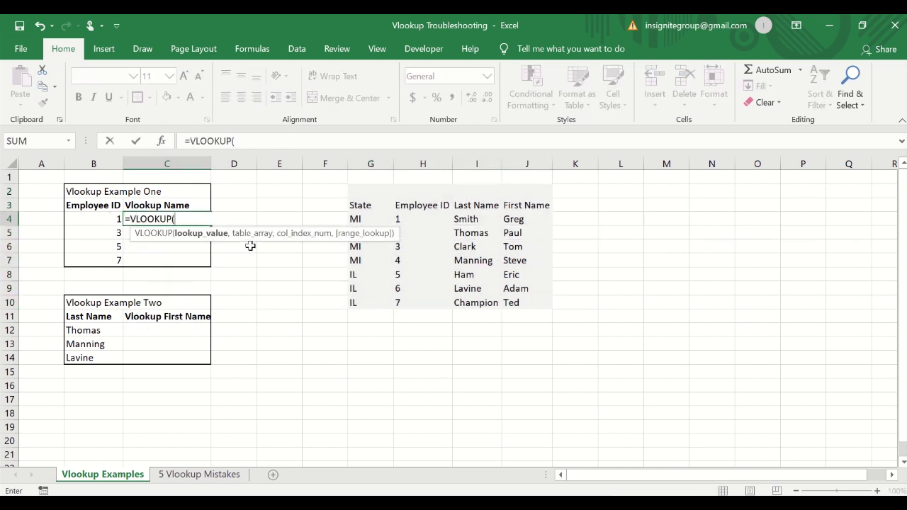
{"action": "type", "text": "b4,"}
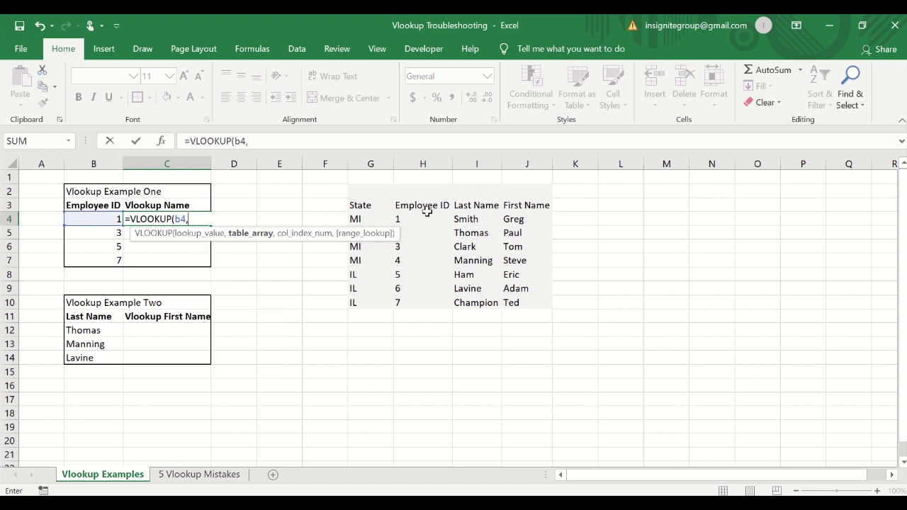
{"action": "left_click_drag", "start_coordinate": [426, 210], "coordinate": [524, 314]}
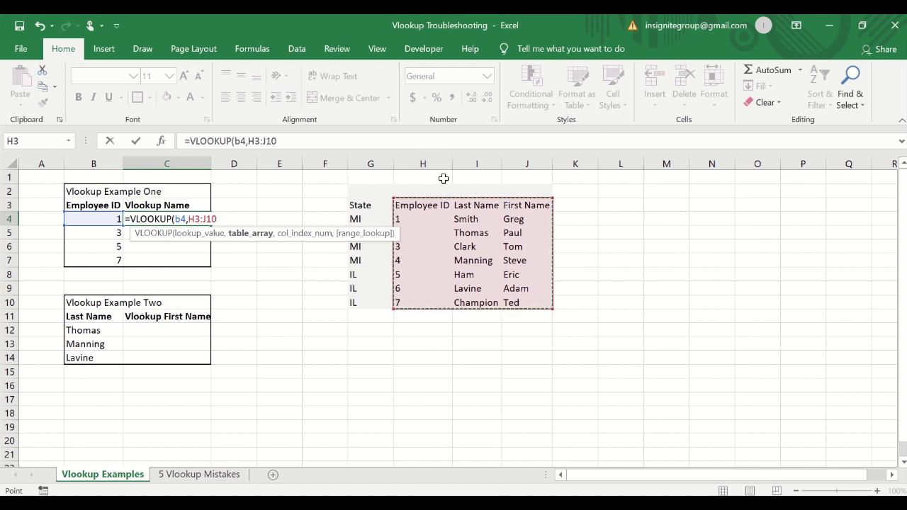
{"action": "left_click_drag", "start_coordinate": [427, 162], "coordinate": [527, 163]}
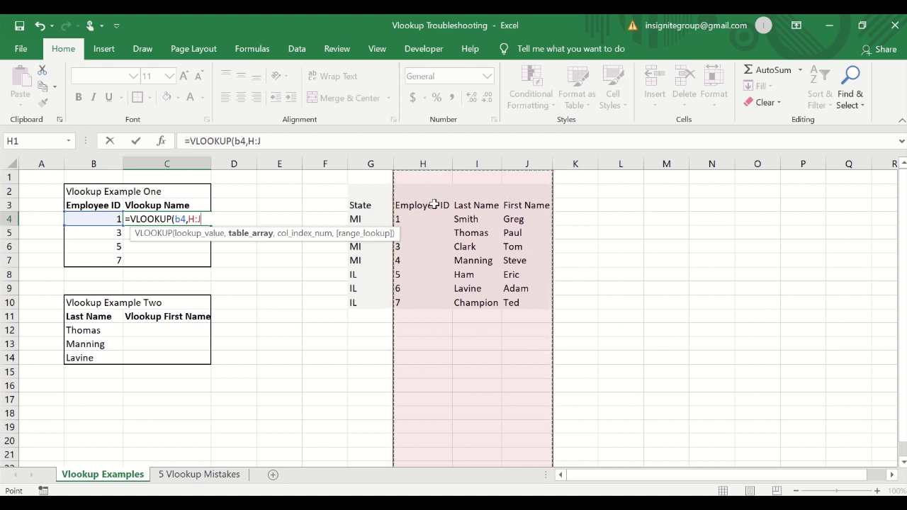
{"action": "left_click_drag", "start_coordinate": [423, 205], "coordinate": [531, 304]}
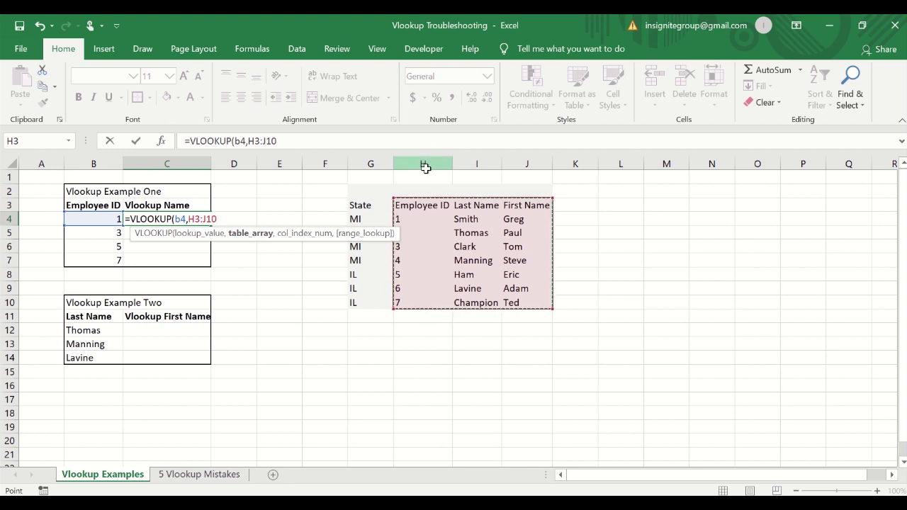
{"action": "left_click_drag", "start_coordinate": [425, 165], "coordinate": [524, 165]}
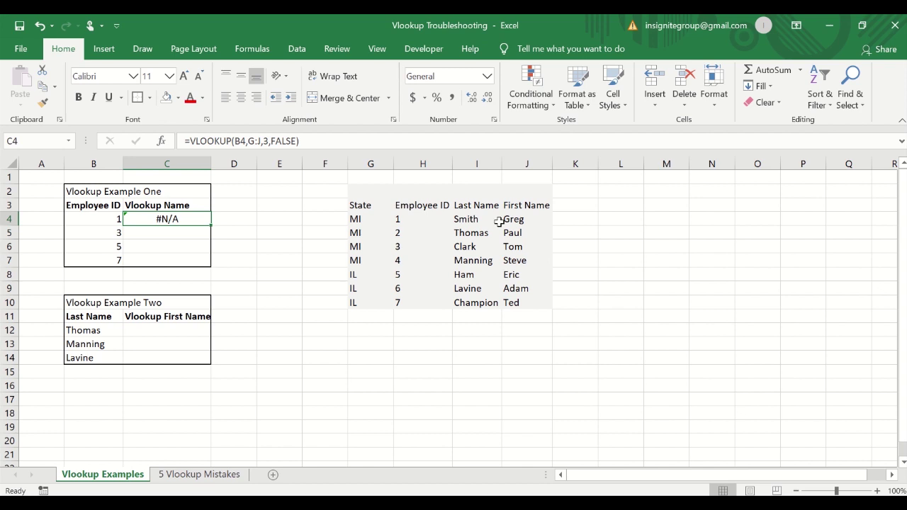
- Begin a new VLOOKUP in C4 with lookup value B4 and columns H:J as the table
{"action": "type", "text": "="}
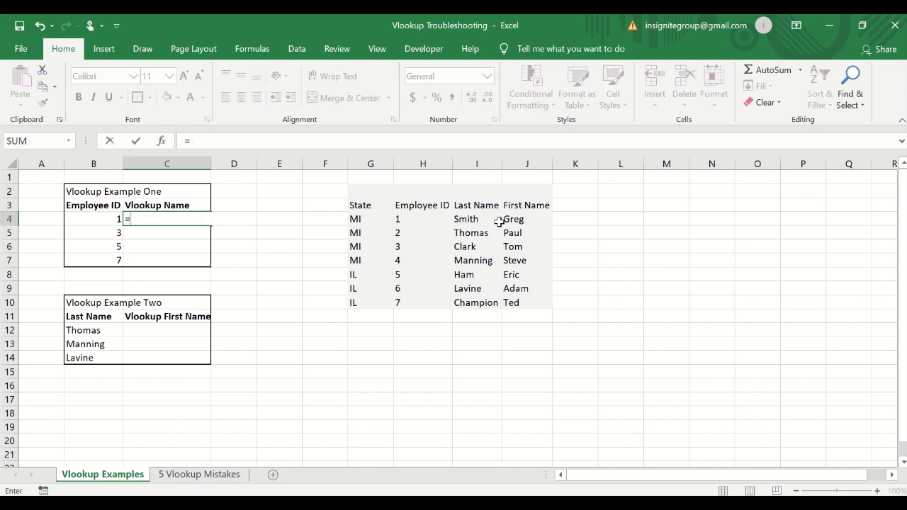
{"action": "type", "text": "vl"}
{"action": "key", "text": "Tab"}
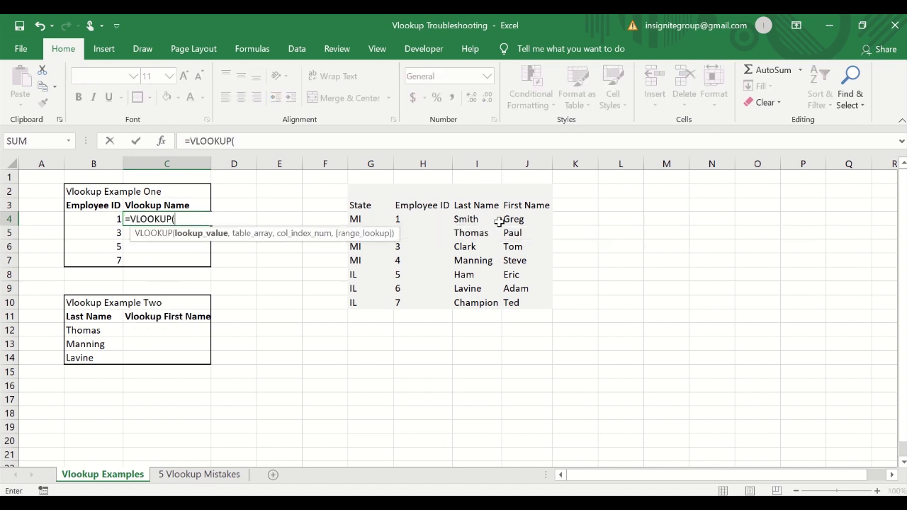
{"action": "type", "text": "b4"}
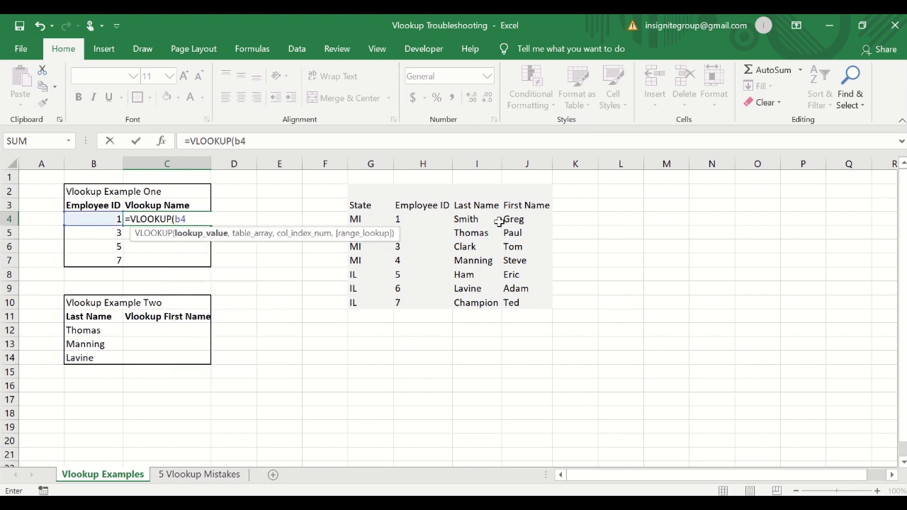
{"action": "type", "text": ","}
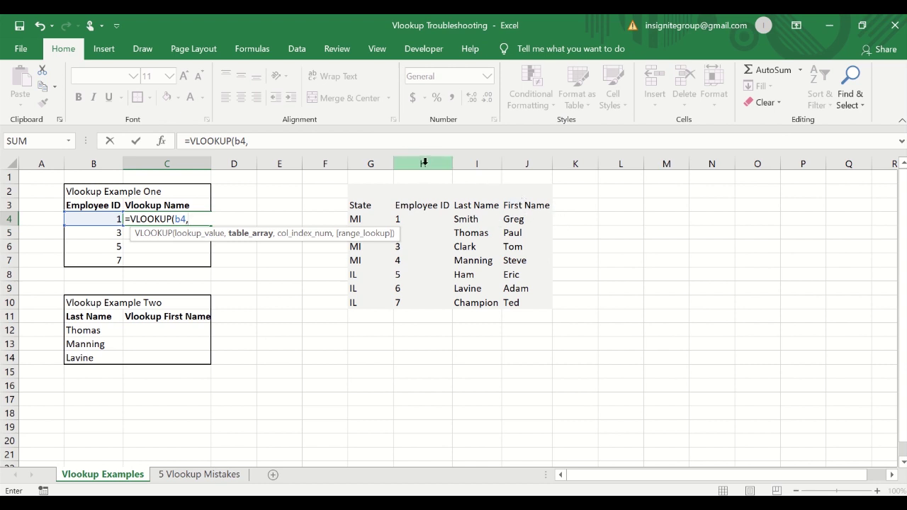
{"action": "left_click_drag", "start_coordinate": [423, 163], "coordinate": [522, 166]}
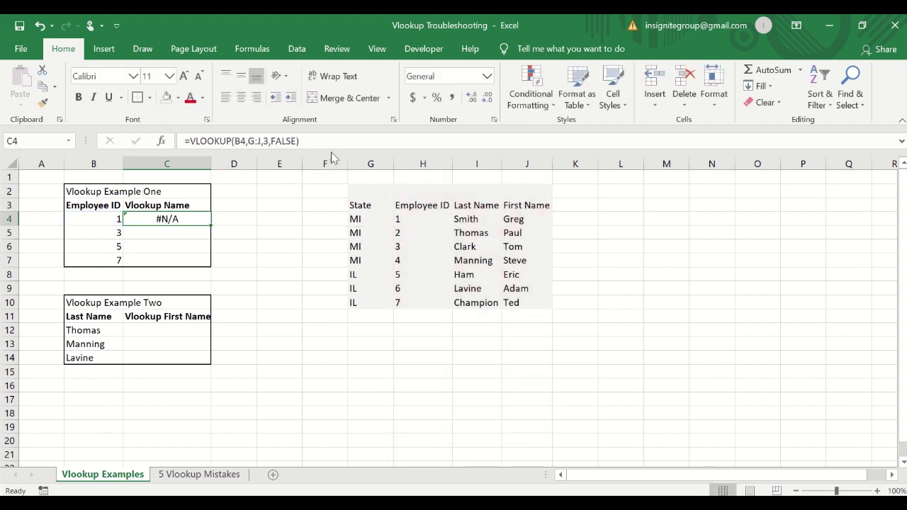
- Rebuild C4's VLOOKUP with lookup value B4 and the table range set to columns H:J
{"action": "type", "text": "=VLOOKUP(b3"}
{"action": "key", "text": "BackSpace"}
{"action": "type", "text": "4,"}
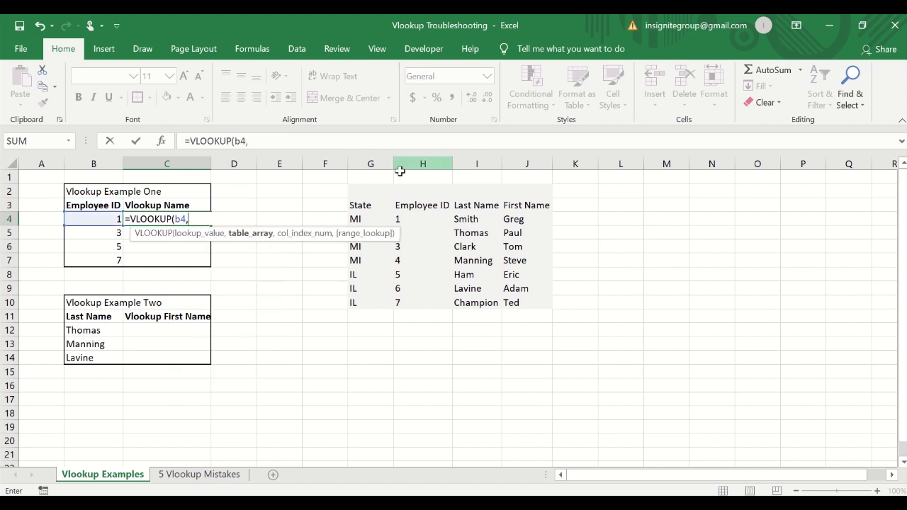
{"action": "left_click_drag", "start_coordinate": [415, 205], "coordinate": [525, 302]}
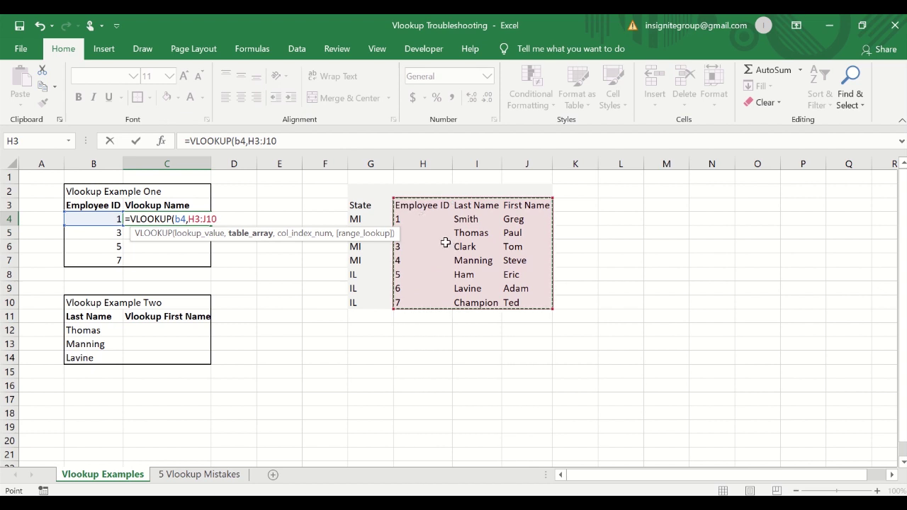
{"action": "key", "text": "F4"}
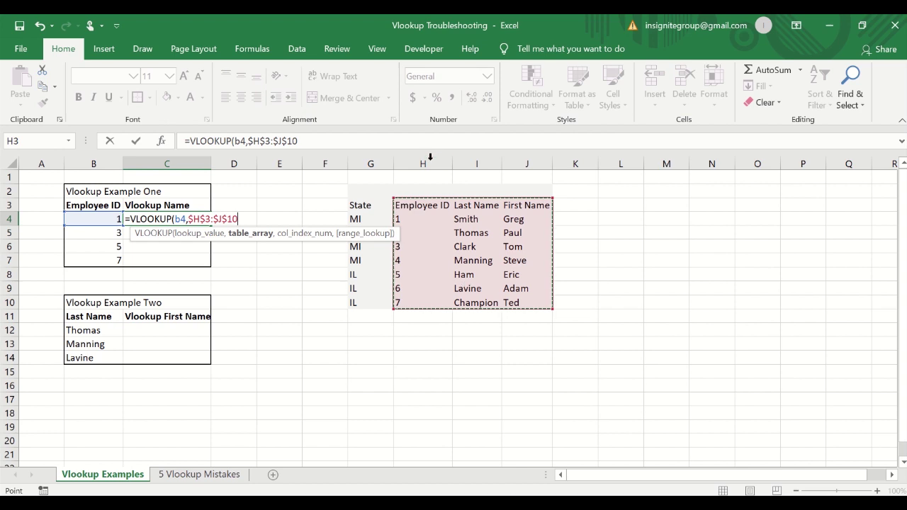
{"action": "left_click", "coordinate": [430, 156]}
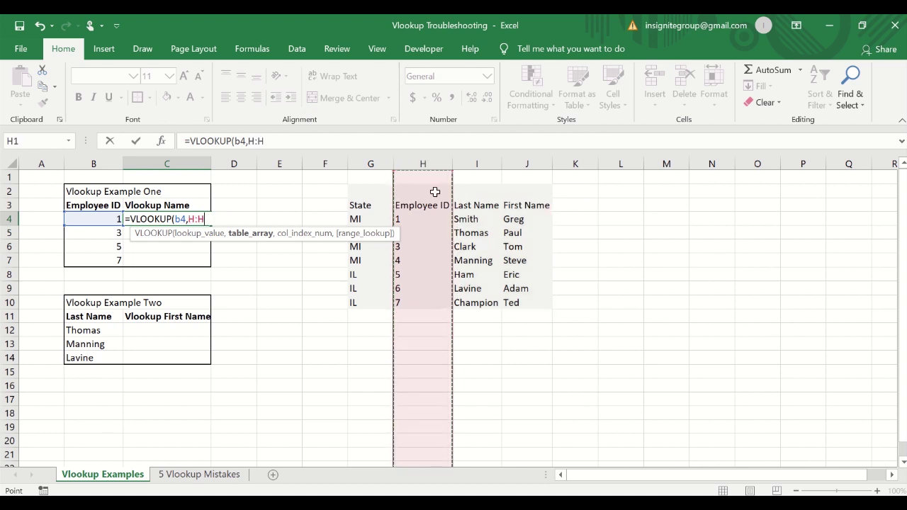
{"action": "left_click_drag", "start_coordinate": [423, 158], "coordinate": [537, 165]}
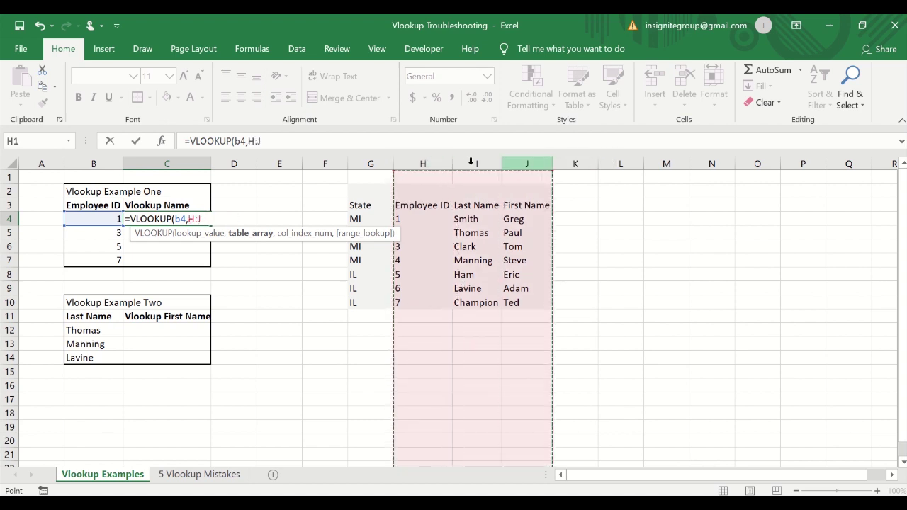
{"action": "left_click", "coordinate": [266, 142]}
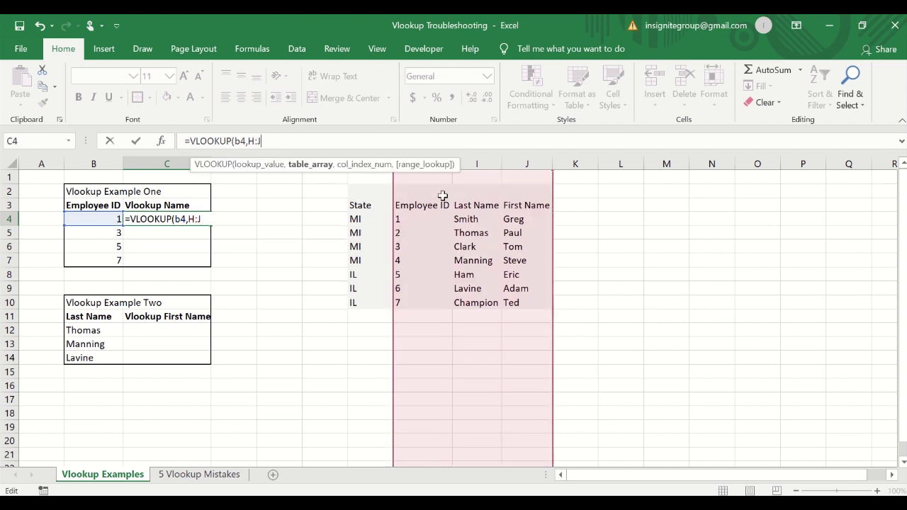
{"action": "left_click_drag", "start_coordinate": [407, 163], "coordinate": [770, 168]}
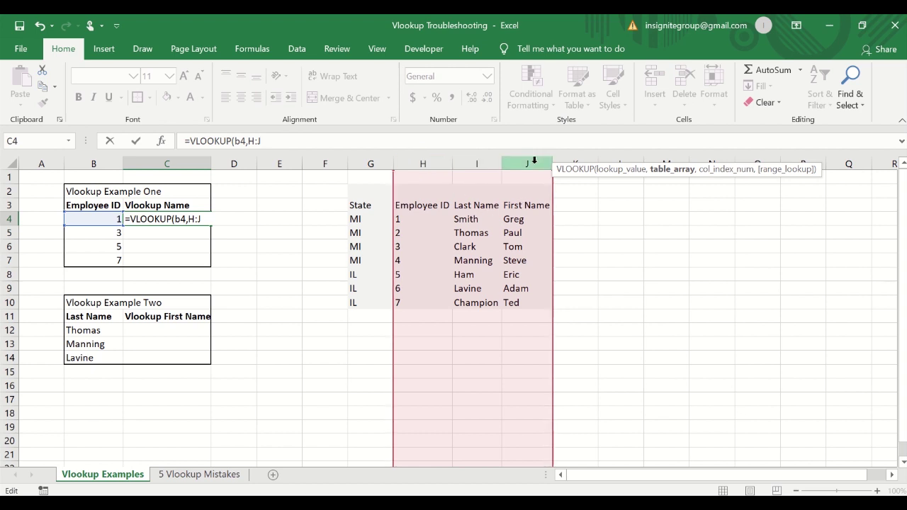
- Complete C4 as =VLOOKUP(B4,H:J,2,FALSE) so it returns Smith
{"action": "key", "text": "Return"}
{"action": "left_click", "coordinate": [464, 305]}
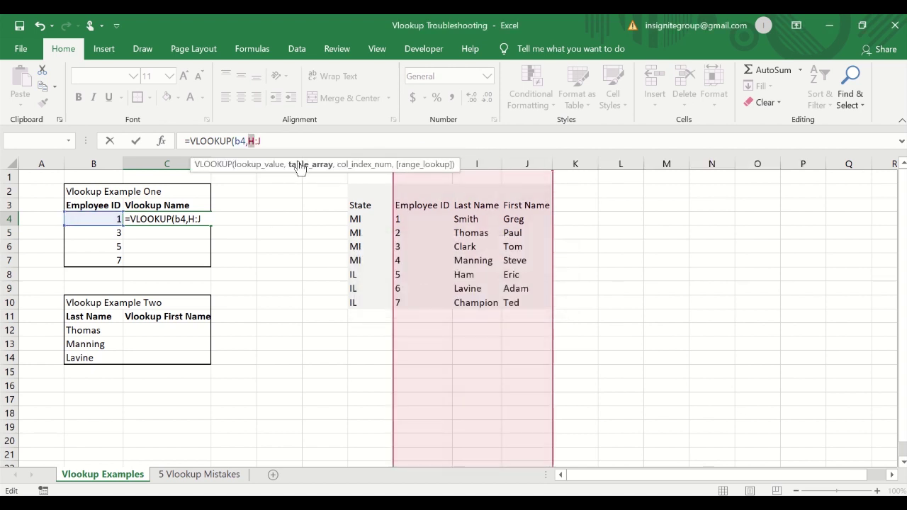
{"action": "left_click", "coordinate": [290, 142]}
{"action": "type", "text": ","}
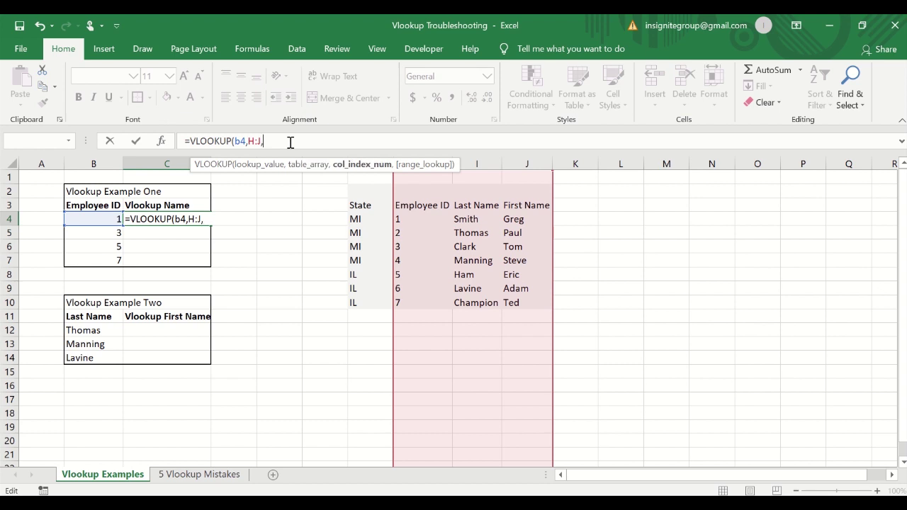
{"action": "type", "text": "2,false"}
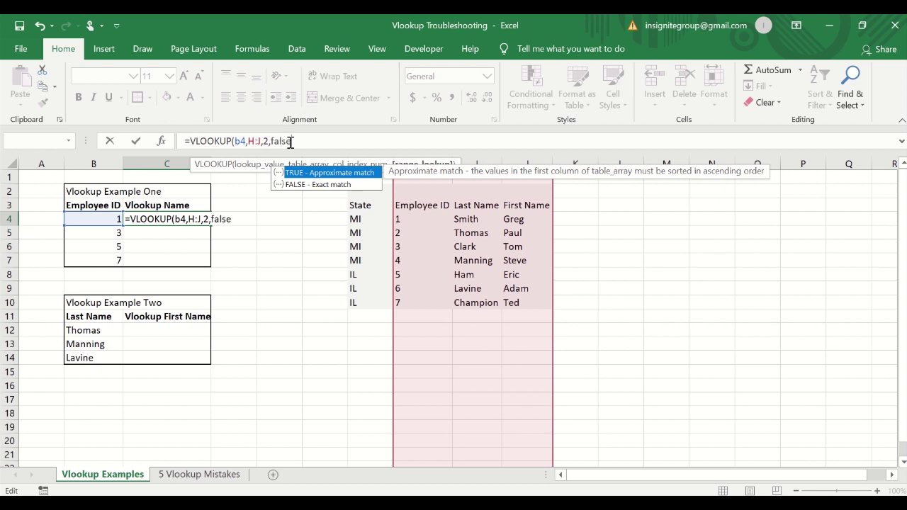
{"action": "key", "text": "Return"}
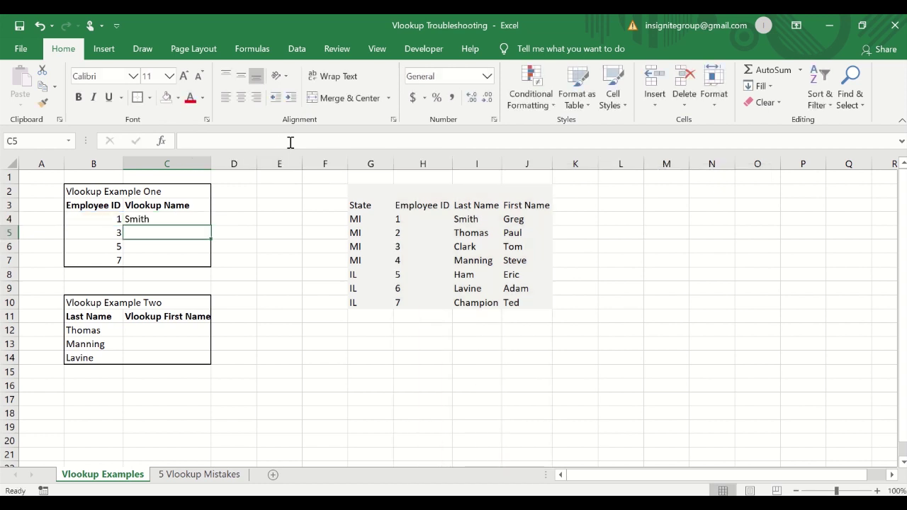
- Copy the C4 lookup down to C5:C7, returning Clark, Ham and Champion
{"action": "key", "text": "Up"}
{"action": "key", "text": "ctrl+c"}
{"action": "key", "text": "shift+Down"}
{"action": "key", "text": "shift+Down"}
{"action": "key", "text": "shift+Down"}
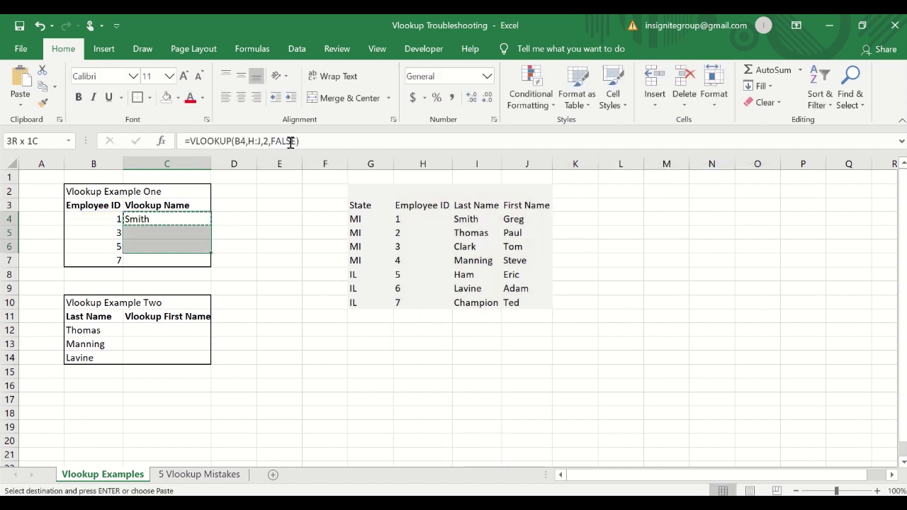
{"action": "key", "text": "ctrl+v"}
{"action": "key", "text": "Escape"}
{"action": "key", "text": "Down"}
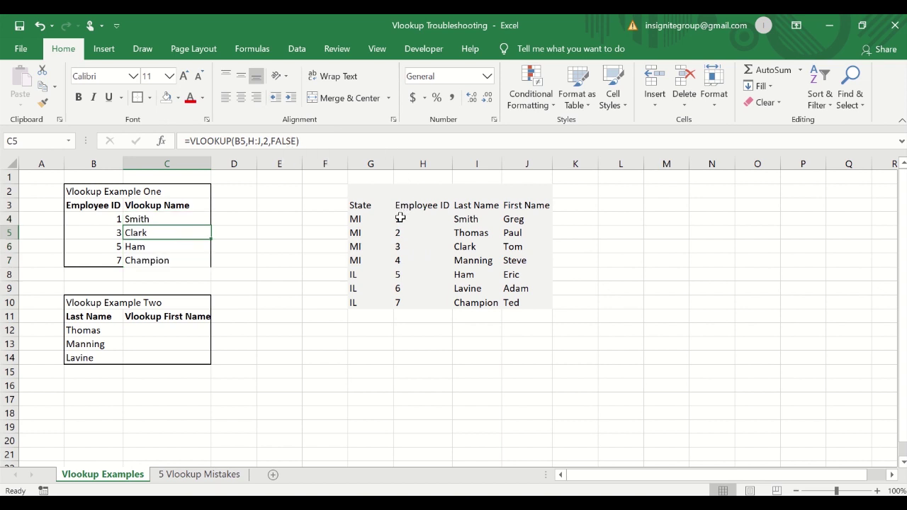
- Check the returned last names against employees 1, 3, 5 and 7, then inspect C7 and B4
{"action": "left_click_drag", "start_coordinate": [398, 217], "coordinate": [468, 219]}
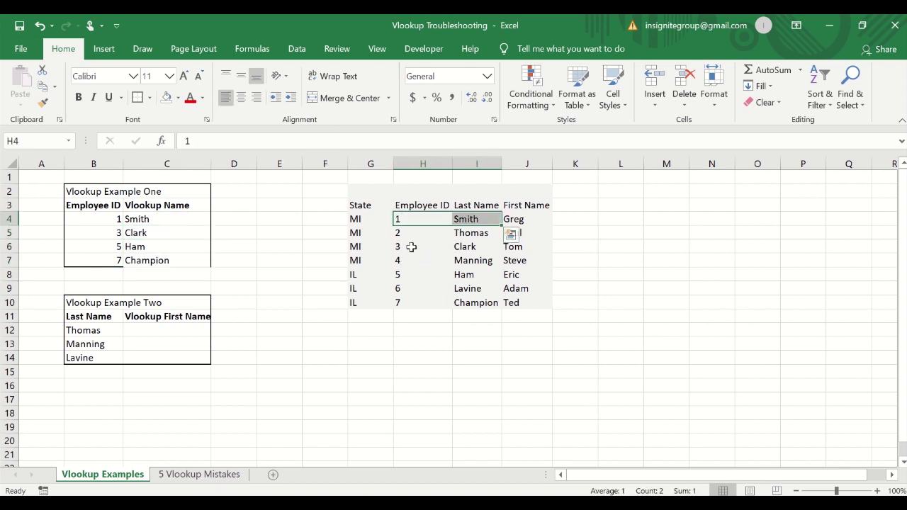
{"action": "left_click_drag", "start_coordinate": [410, 249], "coordinate": [469, 247]}
{"action": "left_click_drag", "start_coordinate": [425, 274], "coordinate": [467, 275]}
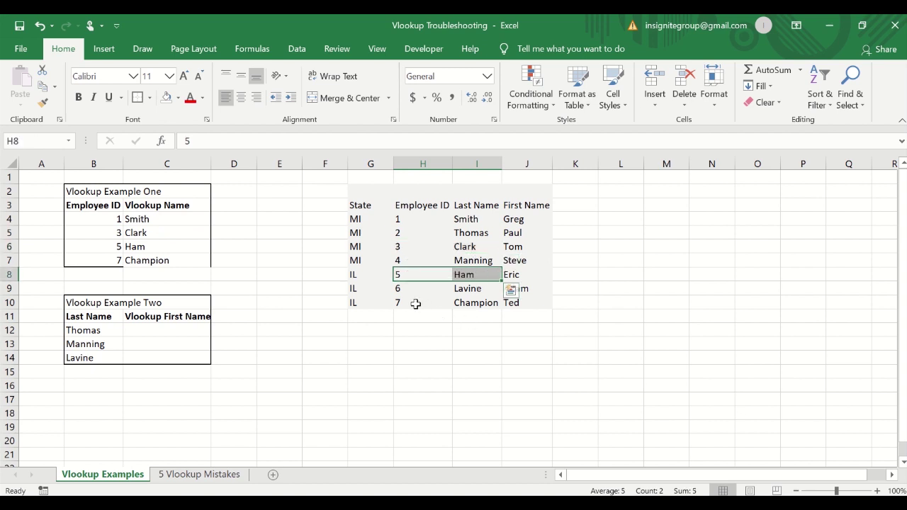
{"action": "left_click_drag", "start_coordinate": [416, 304], "coordinate": [456, 303]}
{"action": "left_click", "coordinate": [464, 305]}
{"action": "left_click_drag", "start_coordinate": [468, 206], "coordinate": [468, 291]}
{"action": "left_click", "coordinate": [154, 278]}
{"action": "left_click", "coordinate": [152, 260]}
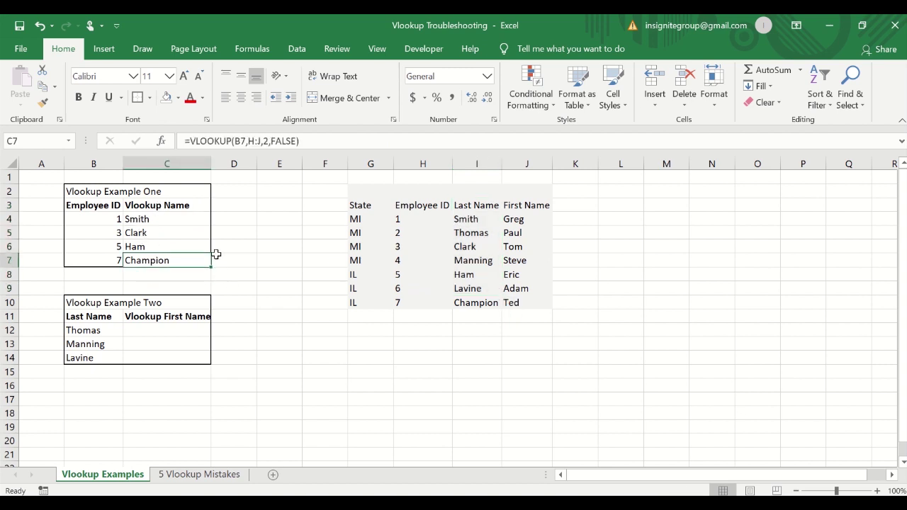
{"action": "left_click", "coordinate": [113, 223]}
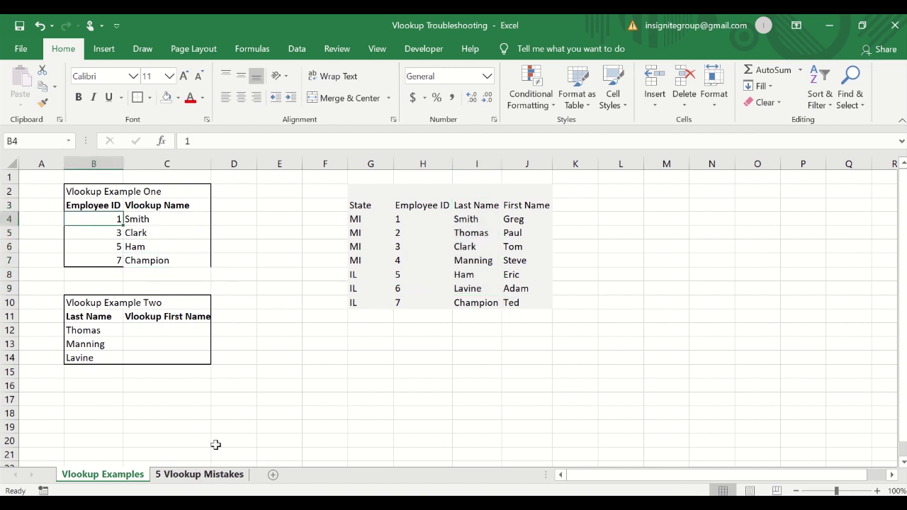
- Glance at the 5 Vlookup Mistakes sheet, then return to the Vlookup Examples sheet
{"action": "left_click", "coordinate": [198, 476]}
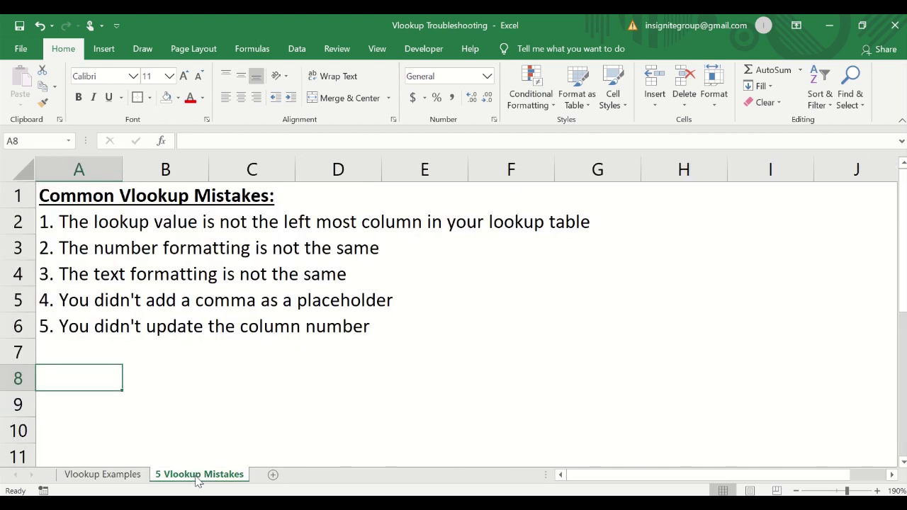
{"action": "right_click", "coordinate": [131, 243]}
{"action": "key", "text": "Escape"}
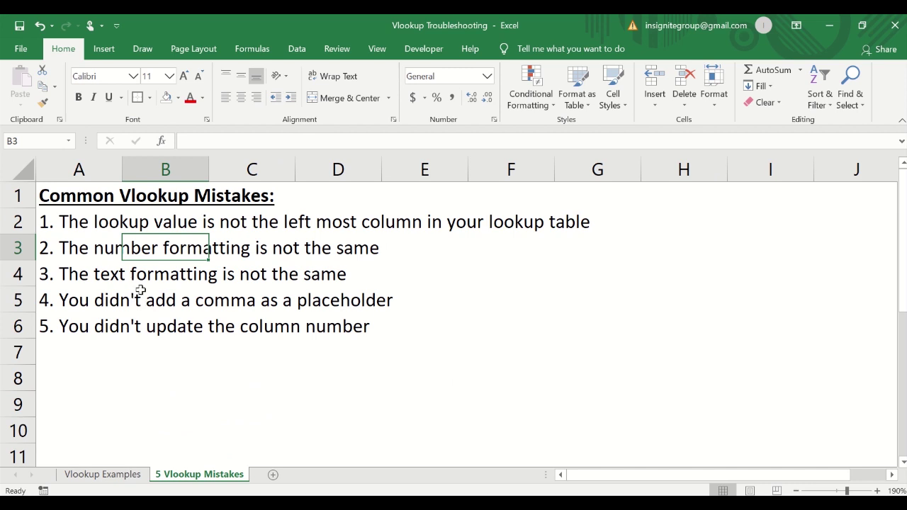
{"action": "left_click", "coordinate": [125, 480]}
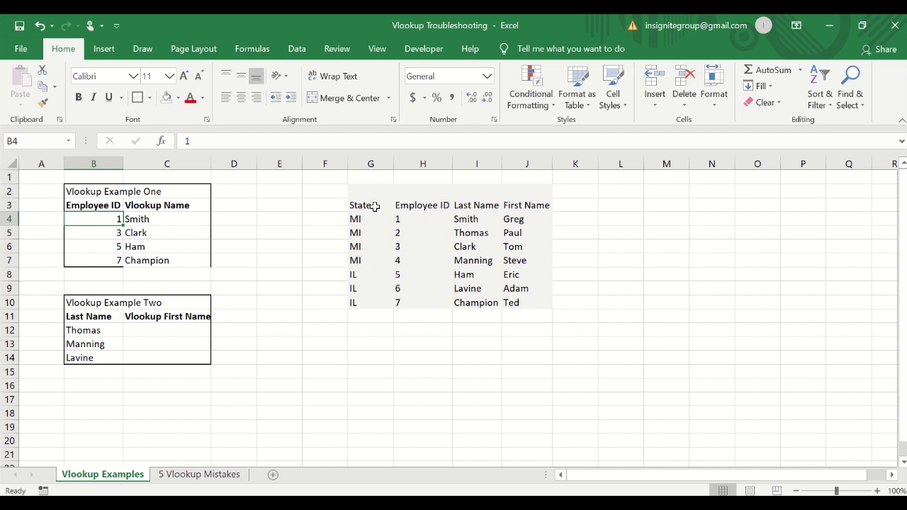
- Copy the State column G3:G10 into K3:K10 and select the H3:K10 employee table
{"action": "left_click_drag", "start_coordinate": [358, 205], "coordinate": [362, 301]}
{"action": "key", "text": "ctrl+c"}
{"action": "left_click", "coordinate": [577, 206]}
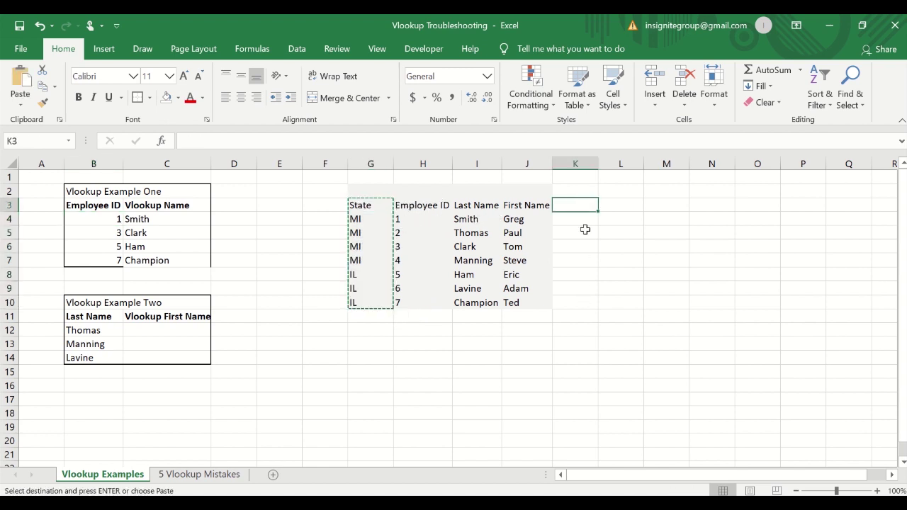
{"action": "key", "text": "ctrl+v"}
{"action": "key", "text": "Escape"}
{"action": "left_click_drag", "start_coordinate": [424, 205], "coordinate": [598, 302]}
{"action": "left_click", "coordinate": [565, 303]}
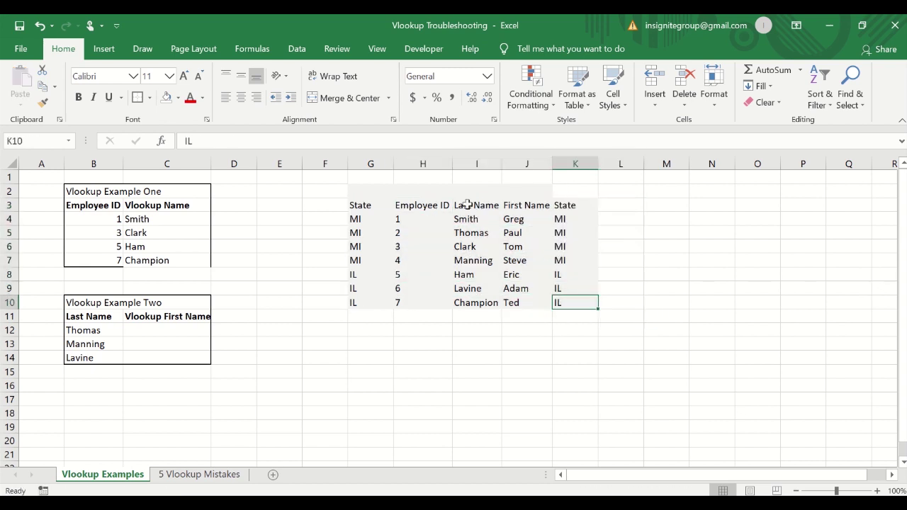
{"action": "left_click_drag", "start_coordinate": [423, 206], "coordinate": [563, 304]}
{"action": "left_click", "coordinate": [423, 208]}
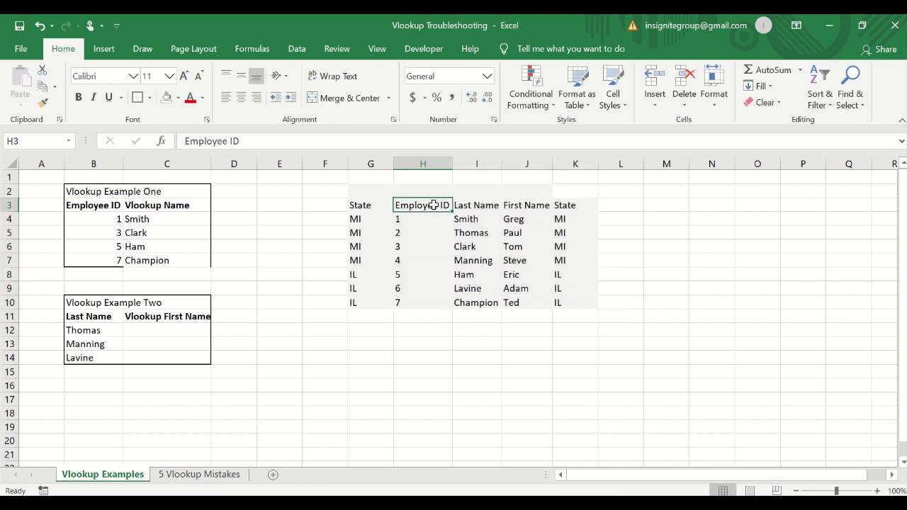
- Try moving the Employee ID column before State, then undo so it stays in column H
{"action": "right_click", "coordinate": [428, 163]}
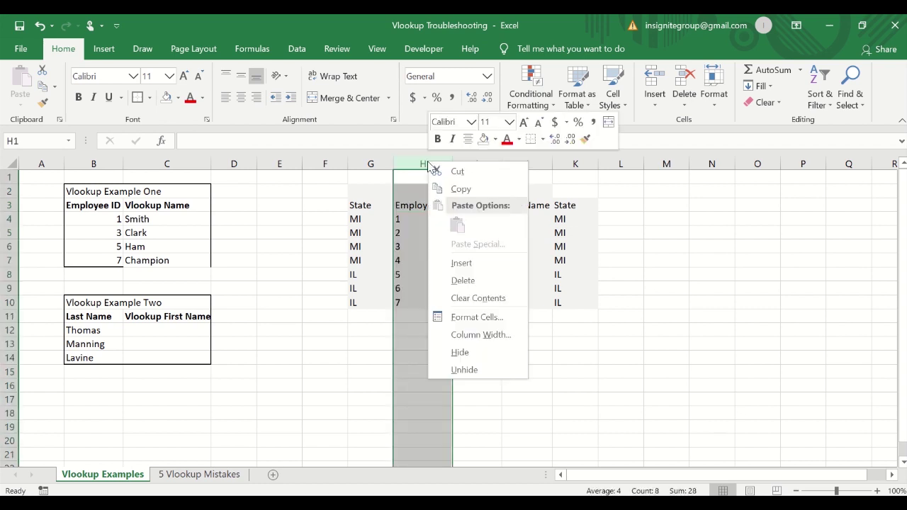
{"action": "key", "text": "Escape"}
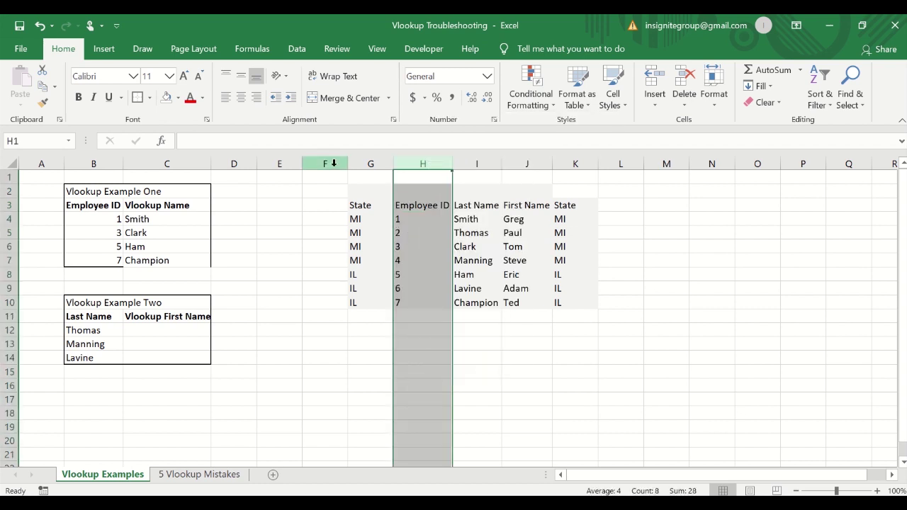
{"action": "right_click", "coordinate": [437, 161]}
{"action": "left_click", "coordinate": [462, 171]}
{"action": "right_click", "coordinate": [324, 162]}
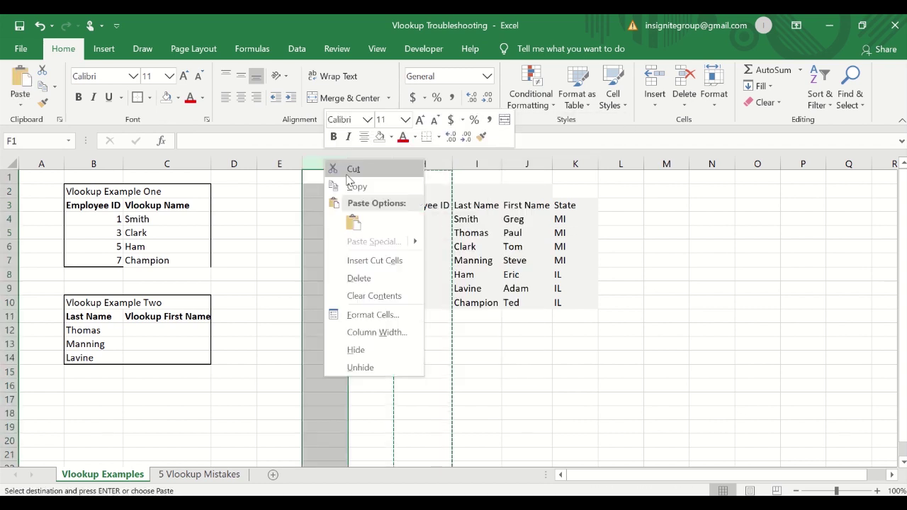
{"action": "left_click", "coordinate": [375, 261]}
{"action": "left_click", "coordinate": [333, 247]}
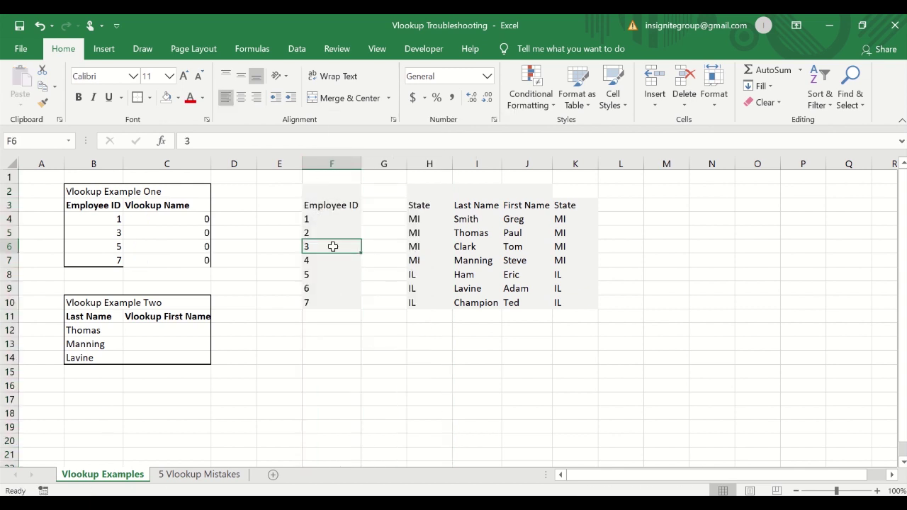
{"action": "left_click", "coordinate": [333, 206]}
{"action": "left_click", "coordinate": [383, 164]}
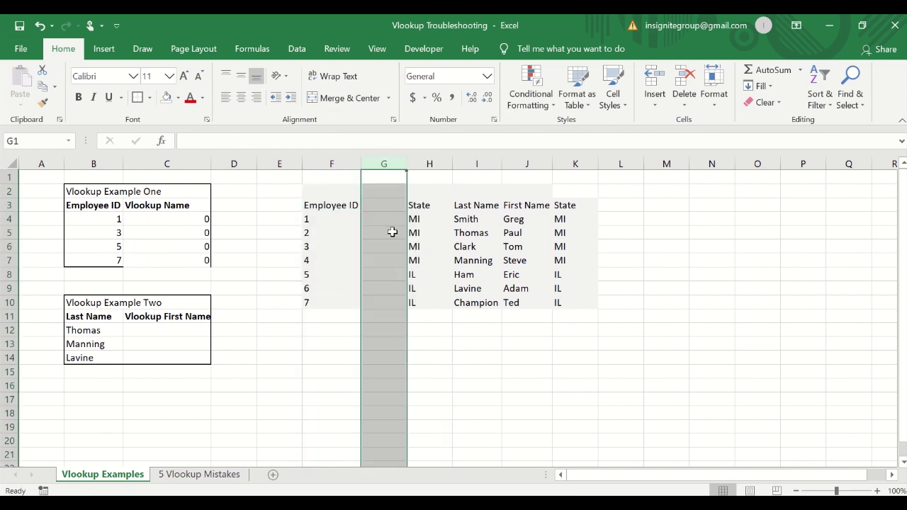
{"action": "key", "text": "ctrl+z"}
{"action": "key", "text": "Escape"}
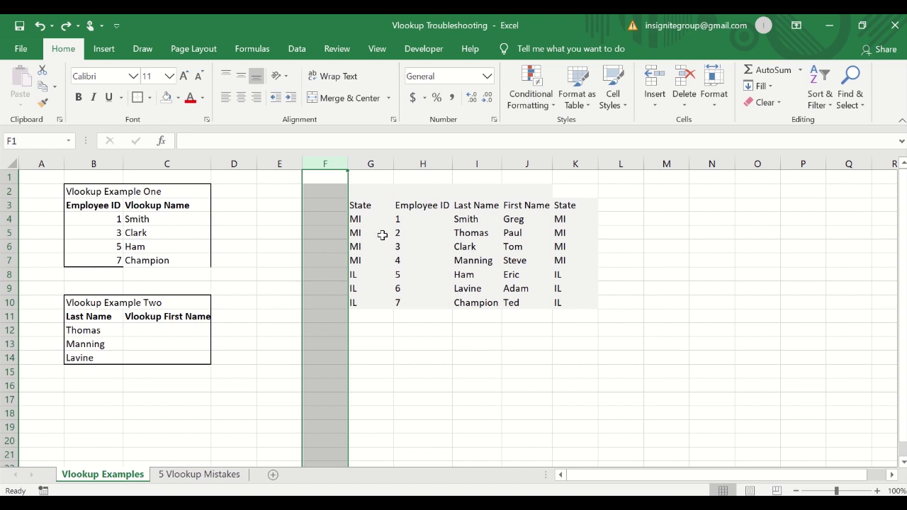
- Fill row 2 (lookup value not leftmost column) yellow on the mistakes sheet, then return to Vlookup Examples
{"action": "left_click", "coordinate": [368, 207]}
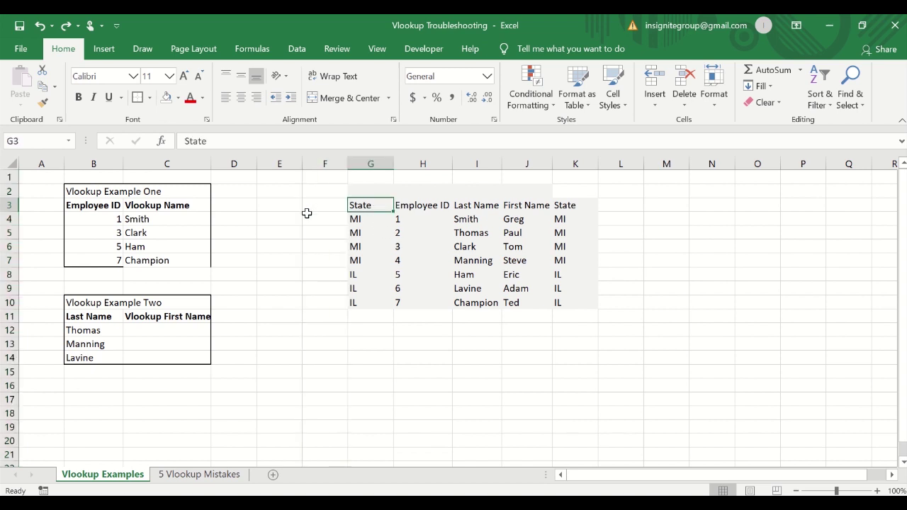
{"action": "left_click", "coordinate": [179, 475]}
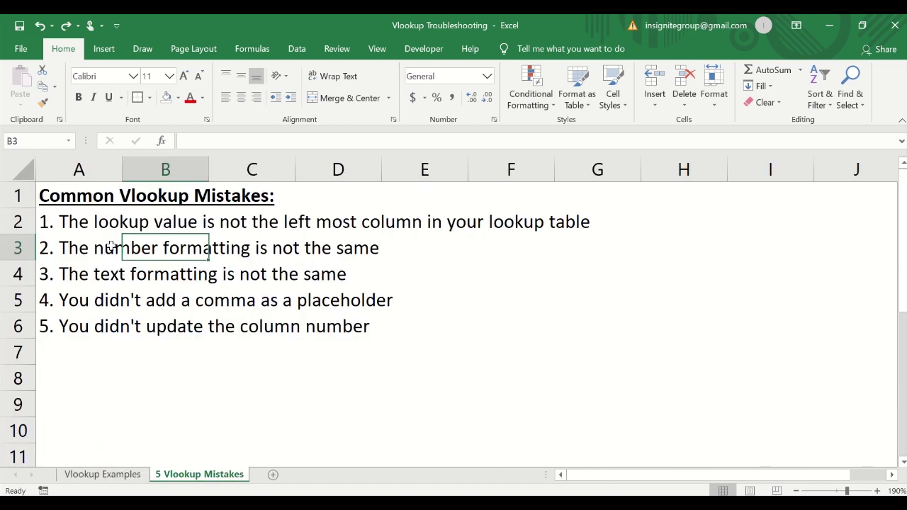
{"action": "left_click", "coordinate": [29, 220]}
{"action": "left_click", "coordinate": [177, 97]}
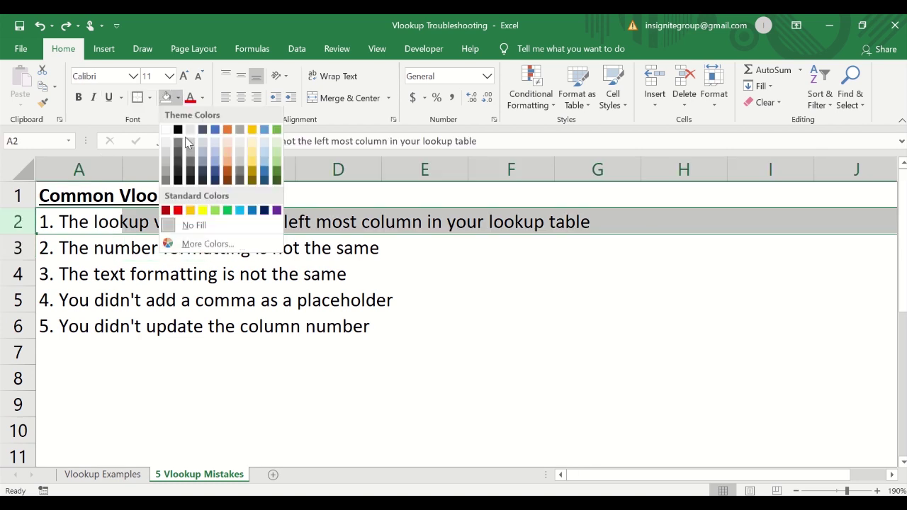
{"action": "left_click", "coordinate": [202, 211]}
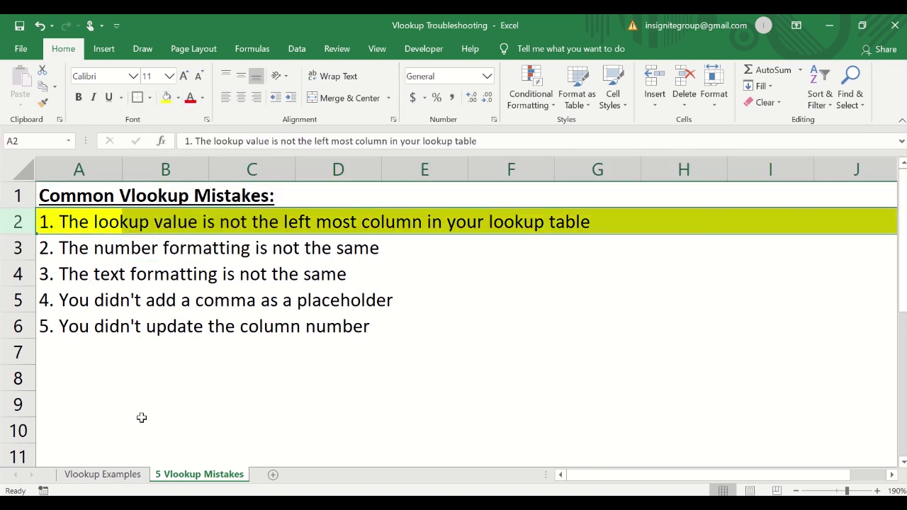
{"action": "right_click", "coordinate": [114, 482]}
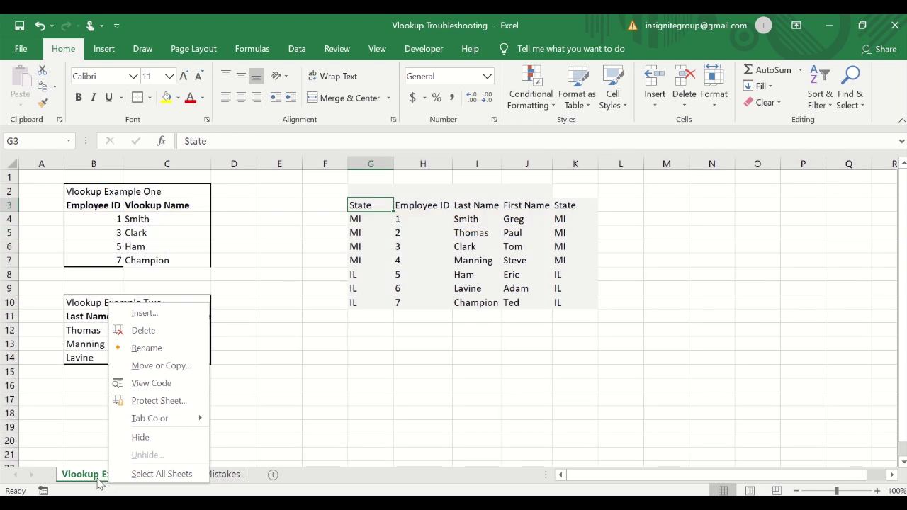
{"action": "left_click", "coordinate": [120, 482]}
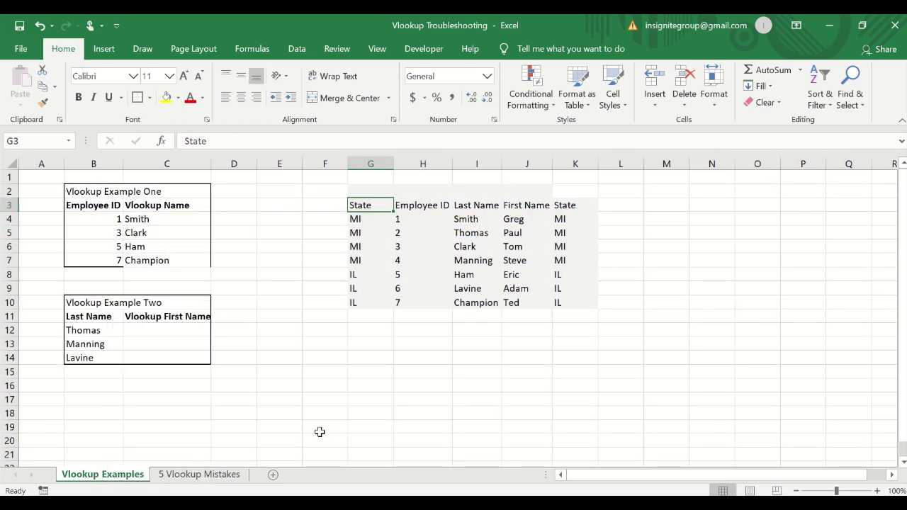
- Store B4's employee ID 1 as text ('1) and right-align it
{"action": "left_click", "coordinate": [412, 221]}
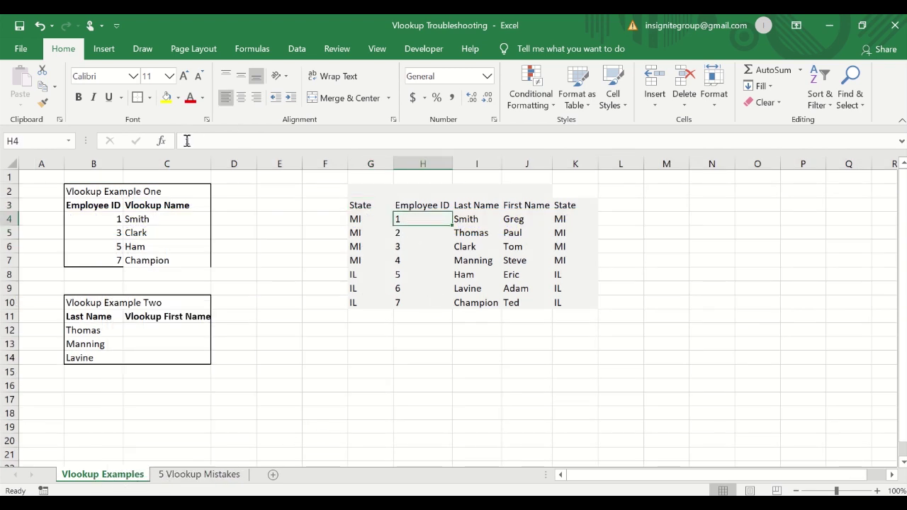
{"action": "left_click", "coordinate": [106, 222]}
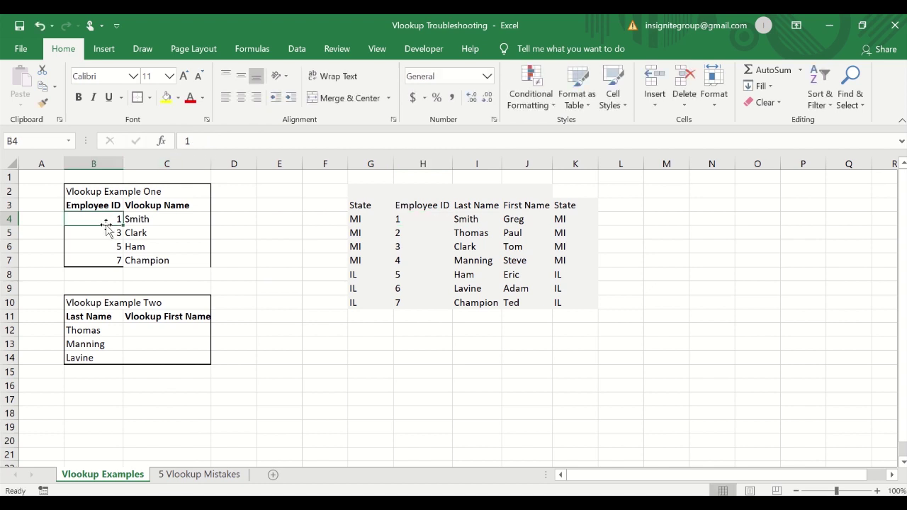
{"action": "left_click", "coordinate": [182, 140]}
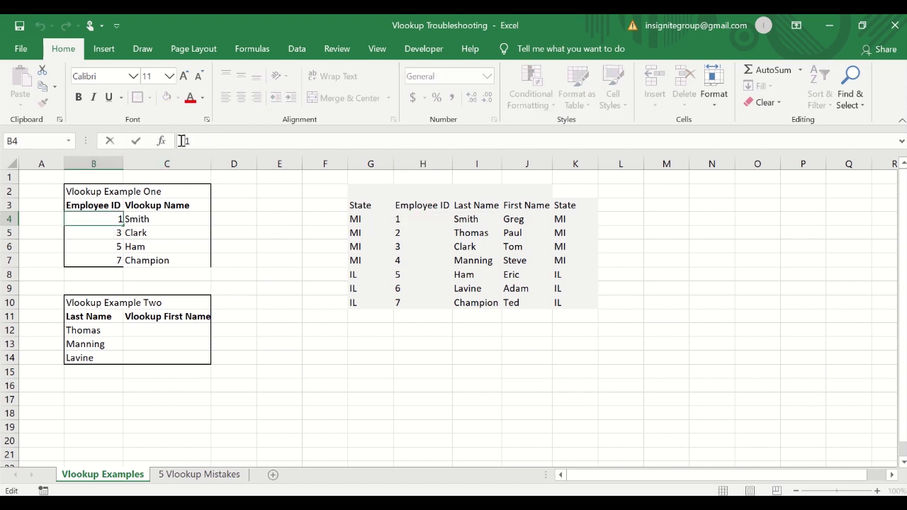
{"action": "type", "text": "'"}
{"action": "key", "text": "ctrl+Return"}
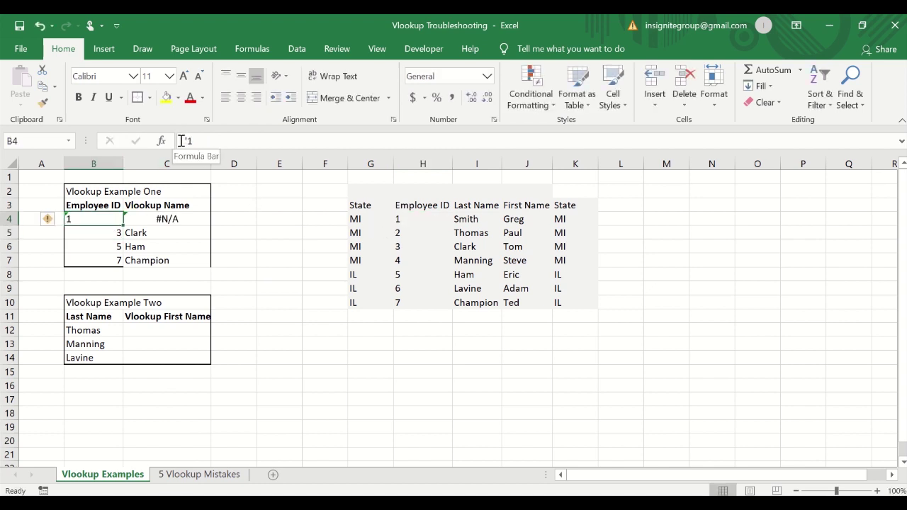
{"action": "left_click", "coordinate": [256, 97]}
- Compare B4's text-stored 1 and its warning with the numeric IDs in B5 and B7
{"action": "left_click", "coordinate": [170, 250]}
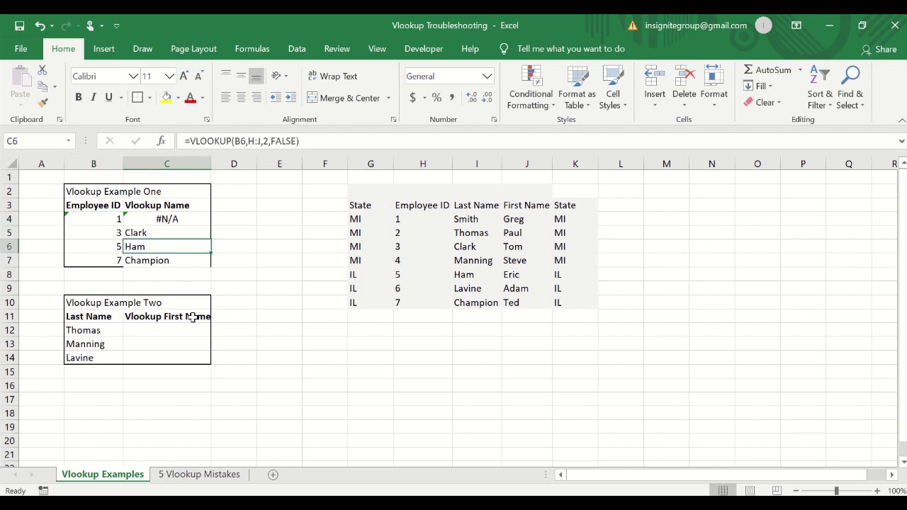
{"action": "left_click_drag", "start_coordinate": [251, 345], "coordinate": [258, 346]}
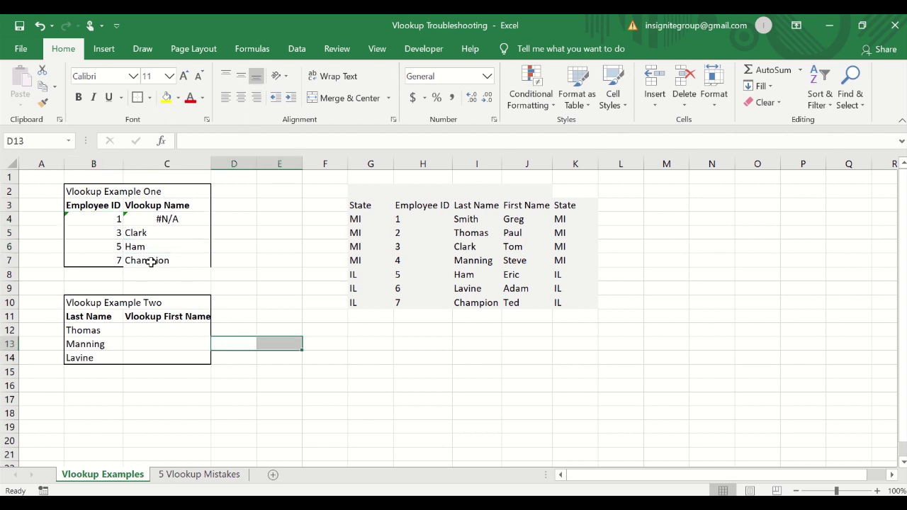
{"action": "left_click", "coordinate": [96, 222]}
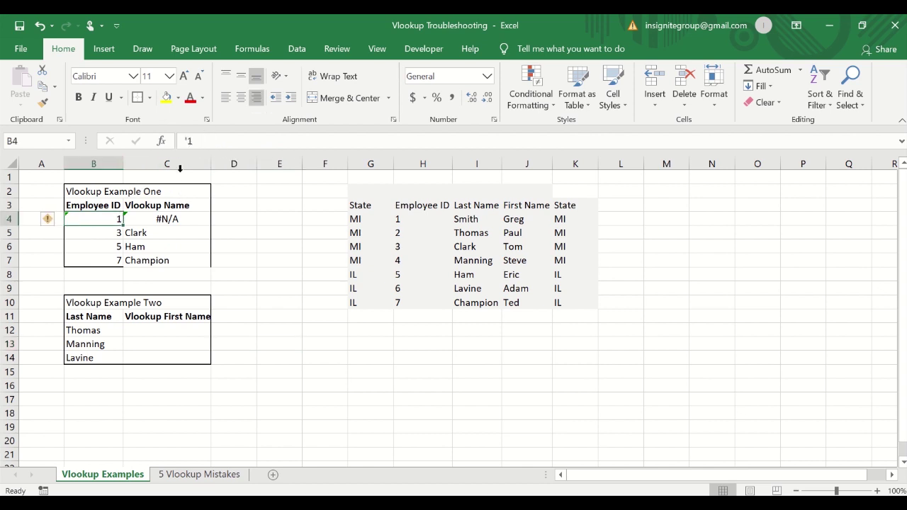
{"action": "left_click", "coordinate": [119, 287]}
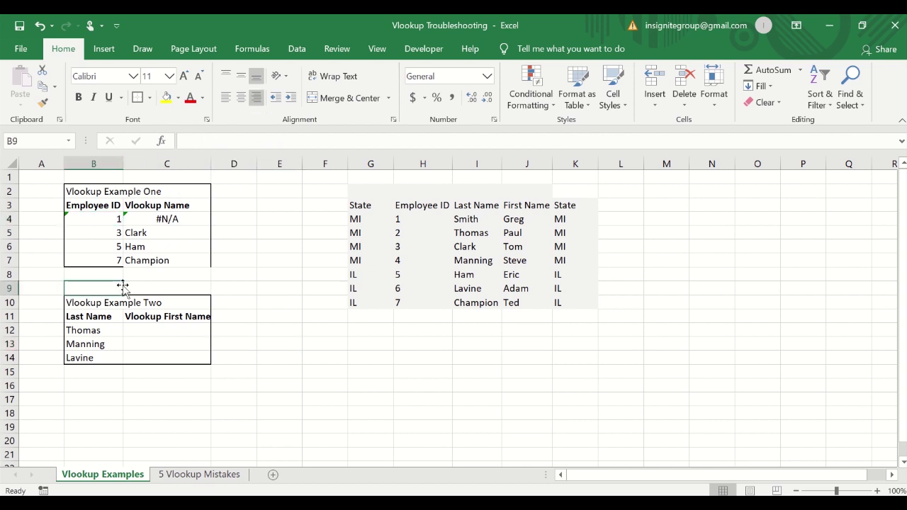
{"action": "left_click", "coordinate": [104, 221]}
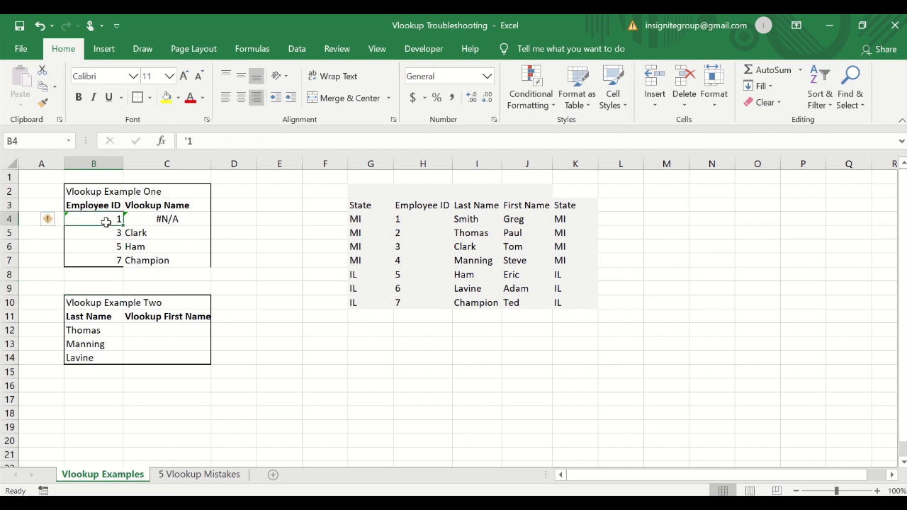
{"action": "left_click", "coordinate": [105, 233]}
{"action": "left_click", "coordinate": [104, 260]}
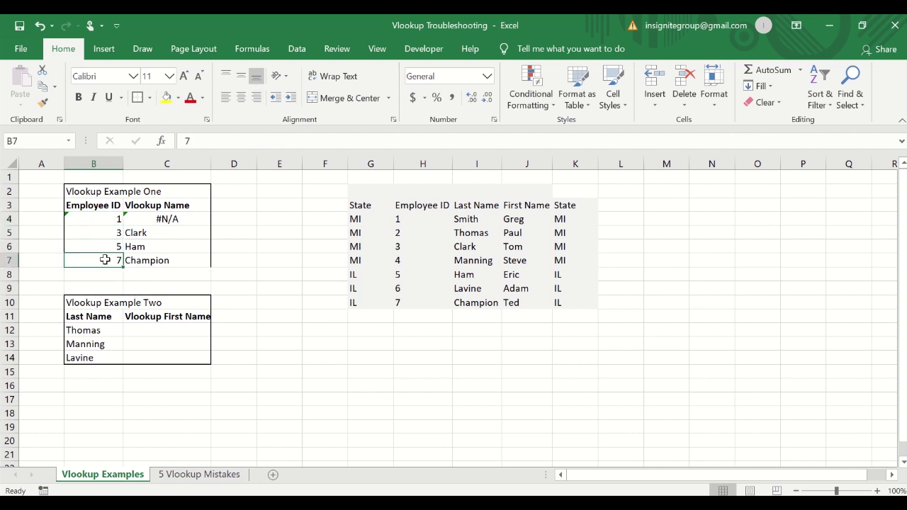
{"action": "left_click", "coordinate": [69, 220]}
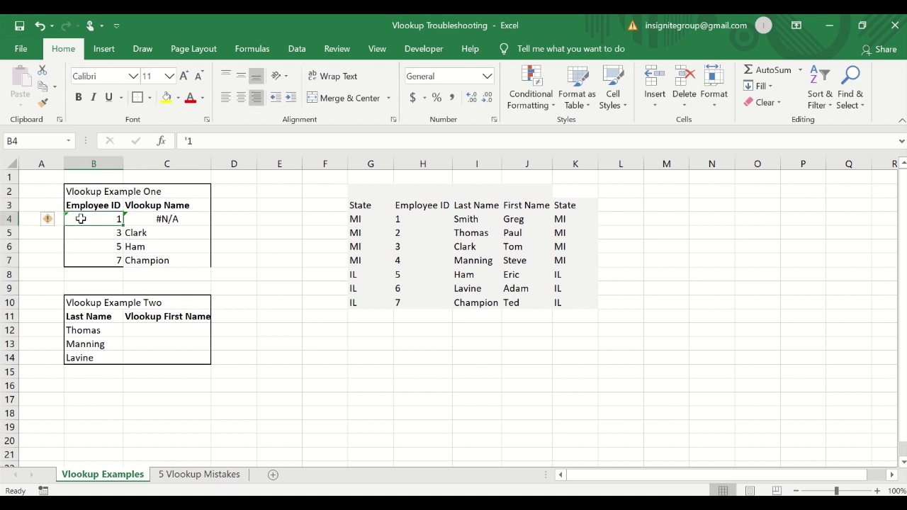
{"action": "left_click", "coordinate": [97, 231]}
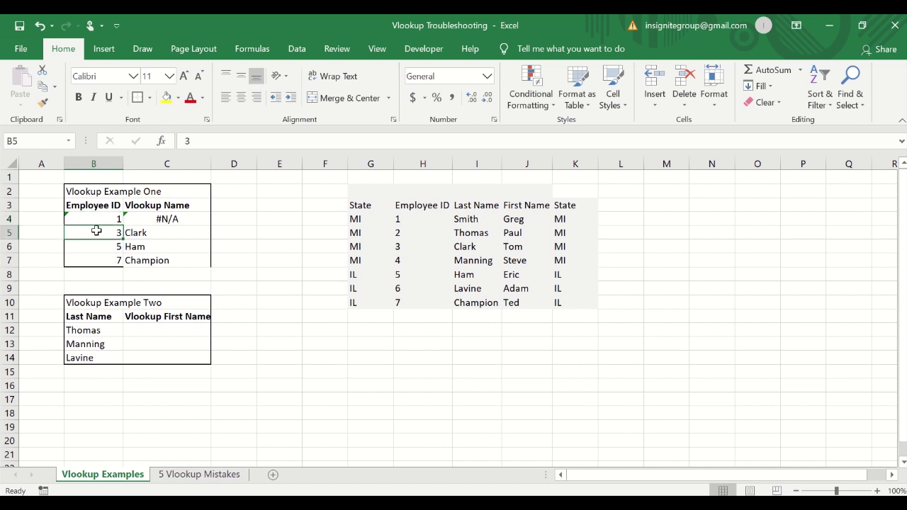
{"action": "left_click", "coordinate": [95, 222]}
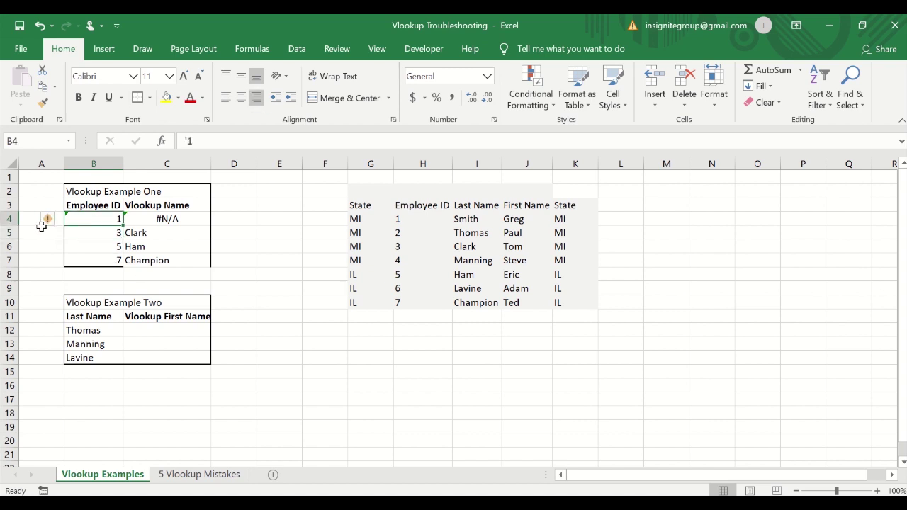
{"action": "mouse_move", "coordinate": [48, 227]}
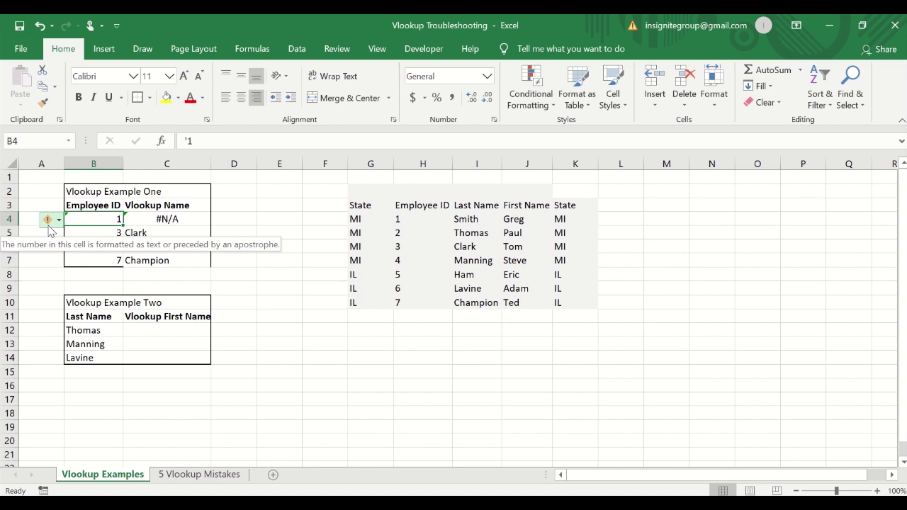
{"action": "left_click", "coordinate": [98, 232]}
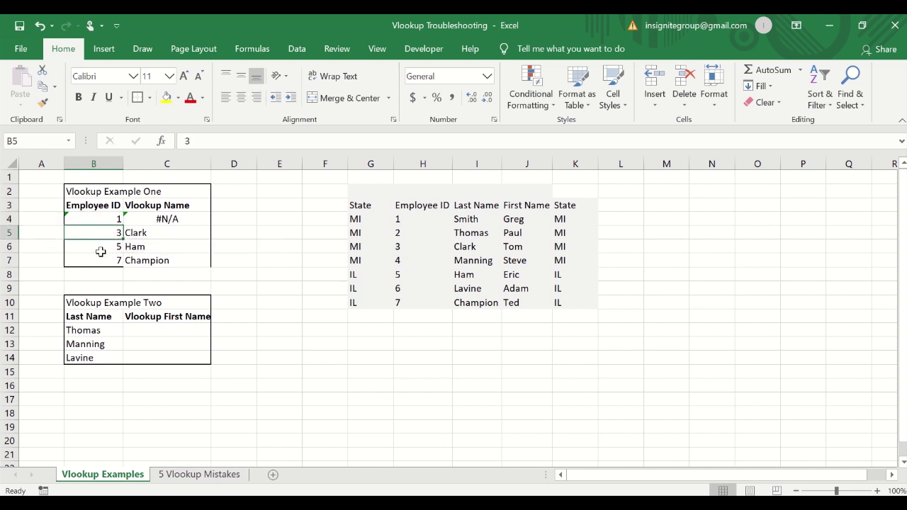
{"action": "left_click", "coordinate": [100, 261]}
{"action": "left_click", "coordinate": [98, 221]}
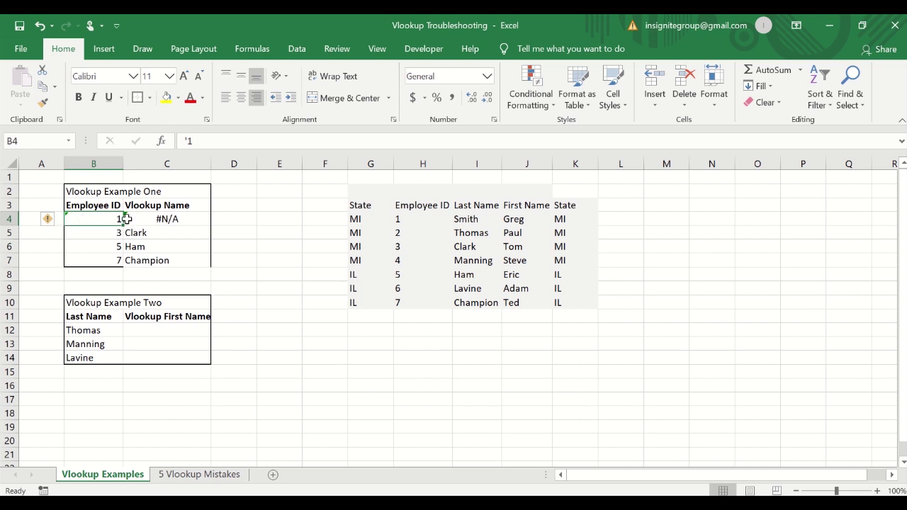
- Inspect C4's #N/A VLOOKUP formula against the C4:C7 results and the H4:H10 IDs
{"action": "left_click", "coordinate": [170, 223]}
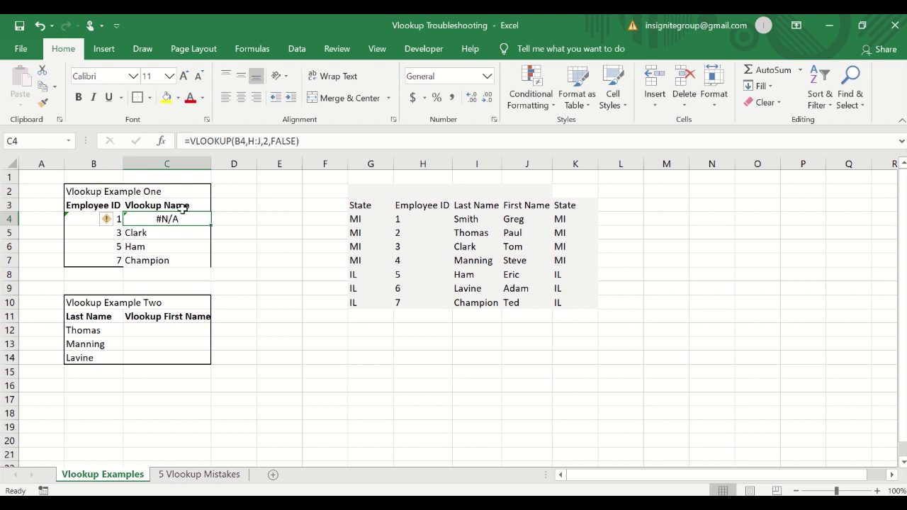
{"action": "left_click", "coordinate": [321, 141]}
{"action": "key", "text": "Escape"}
{"action": "left_click", "coordinate": [93, 221]}
{"action": "left_click_drag", "start_coordinate": [170, 221], "coordinate": [172, 257]}
{"action": "left_click", "coordinate": [172, 259]}
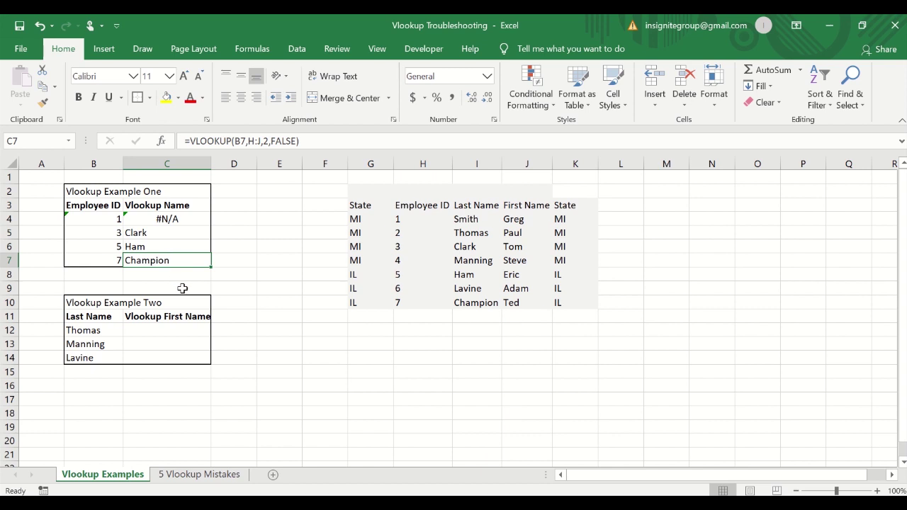
{"action": "left_click", "coordinate": [183, 230]}
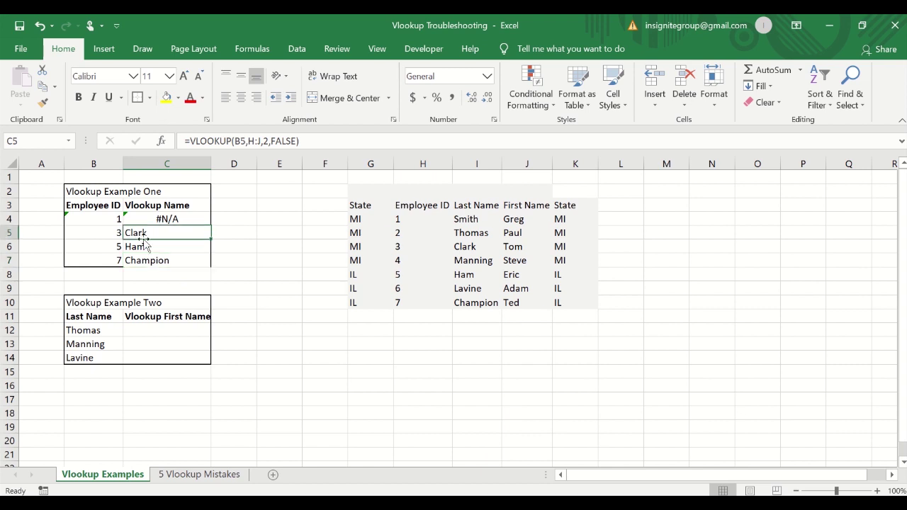
{"action": "left_click", "coordinate": [116, 222]}
{"action": "left_click_drag", "start_coordinate": [395, 219], "coordinate": [410, 314]}
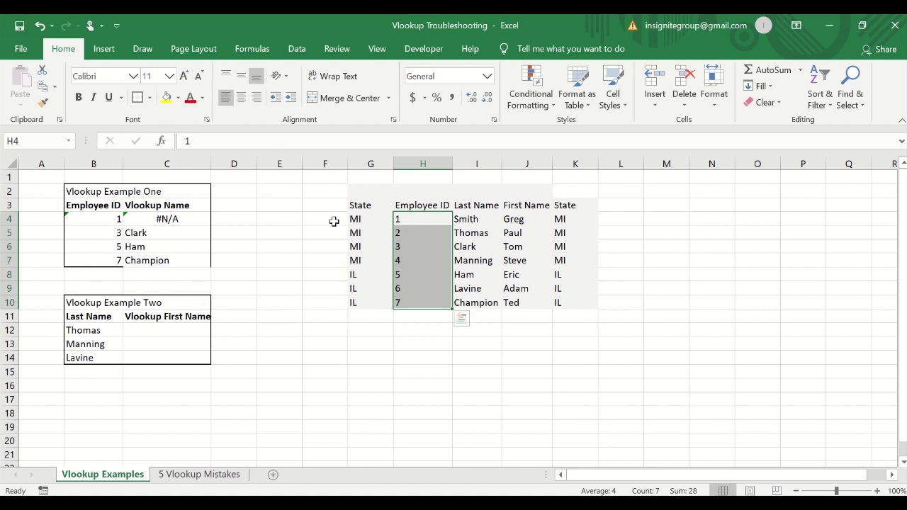
- Test storing H4's ID 1 as text, undo that change, and reselect B4
{"action": "left_click", "coordinate": [93, 224]}
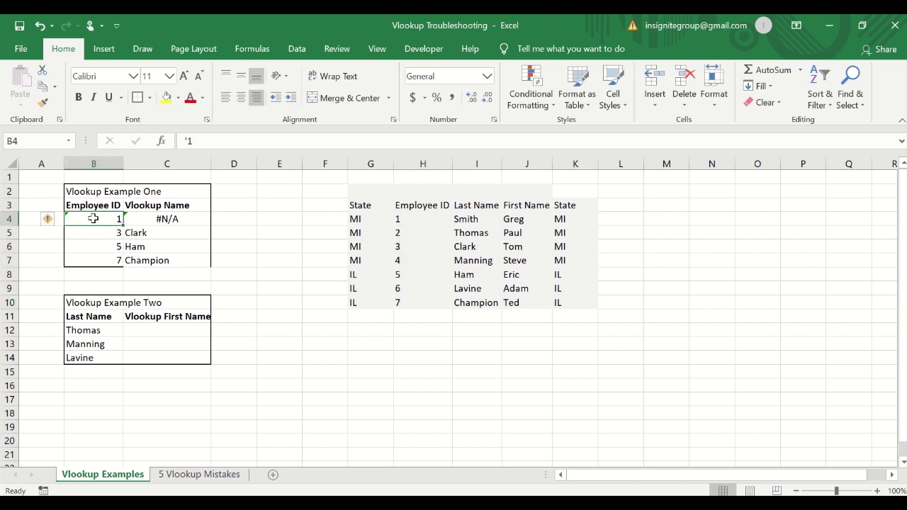
{"action": "left_click", "coordinate": [416, 217]}
{"action": "left_click", "coordinate": [182, 143]}
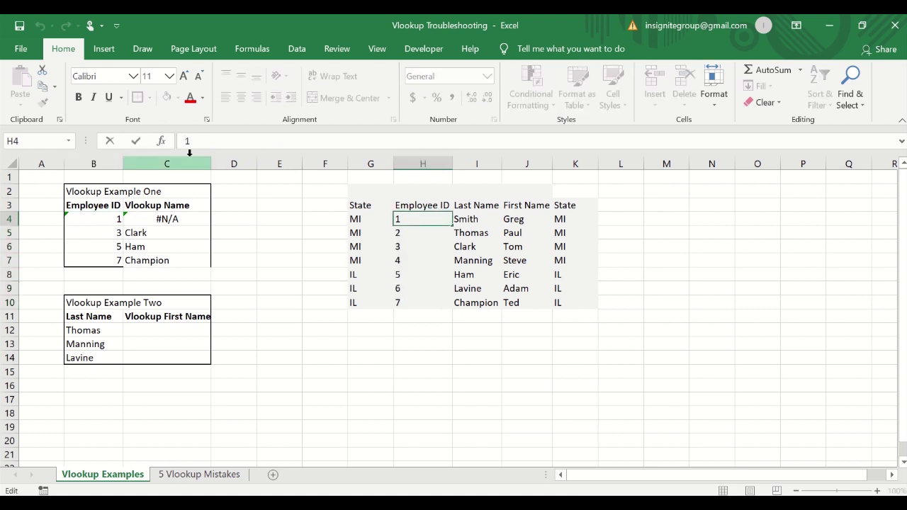
{"action": "type", "text": "'"}
{"action": "key", "text": "ctrl+Return"}
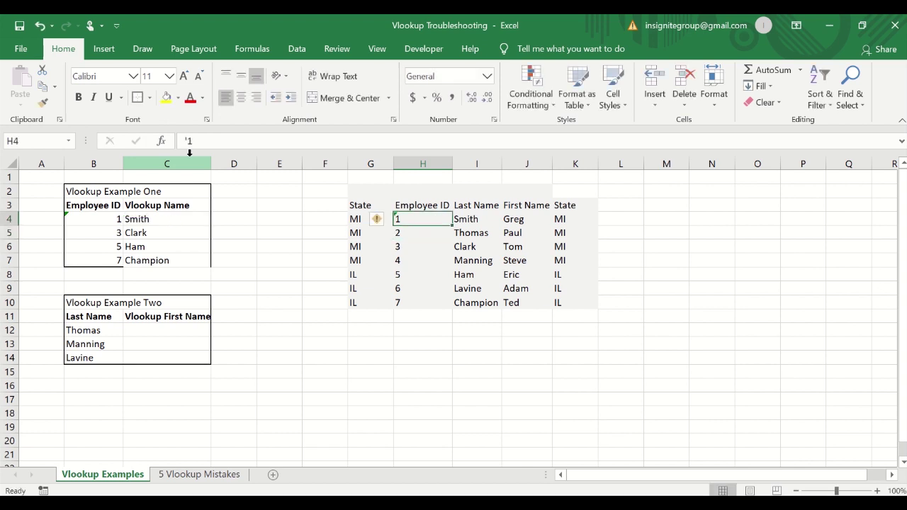
{"action": "left_click_drag", "start_coordinate": [101, 218], "coordinate": [172, 218]}
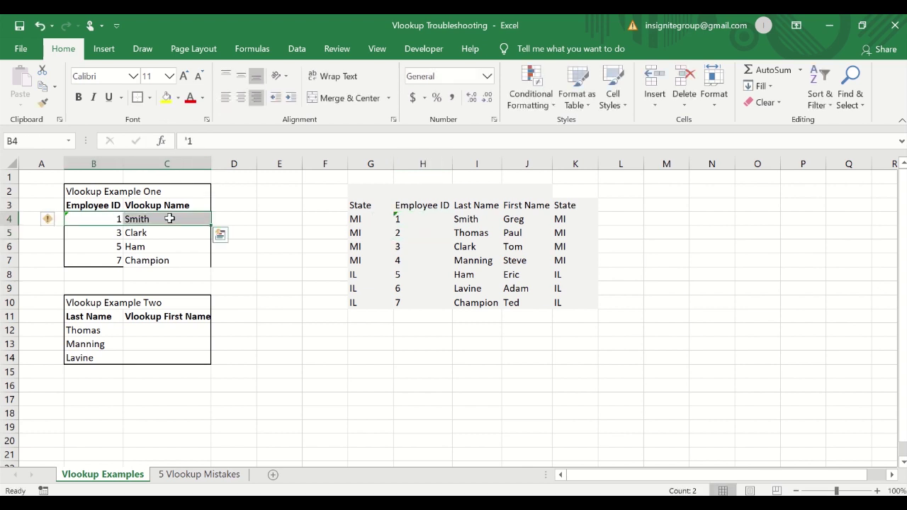
{"action": "left_click", "coordinate": [170, 218]}
{"action": "key", "text": "ctrl+z"}
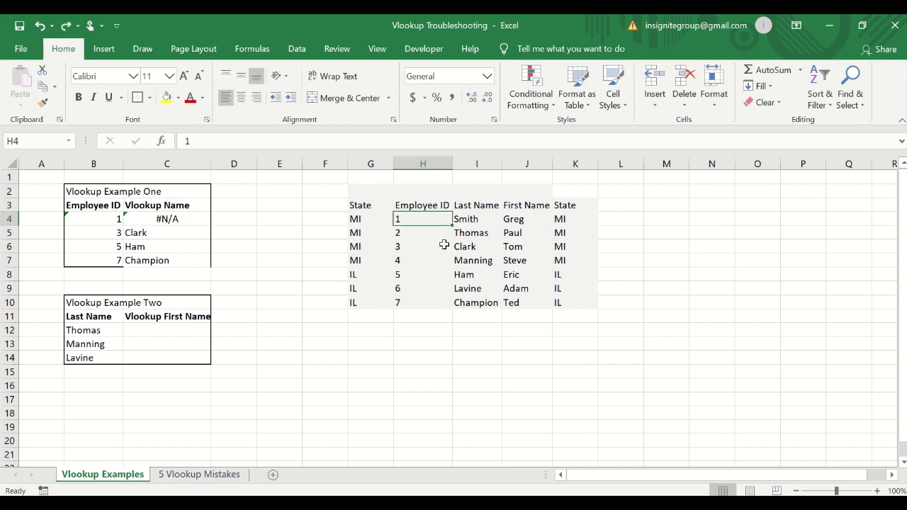
{"action": "left_click", "coordinate": [110, 219]}
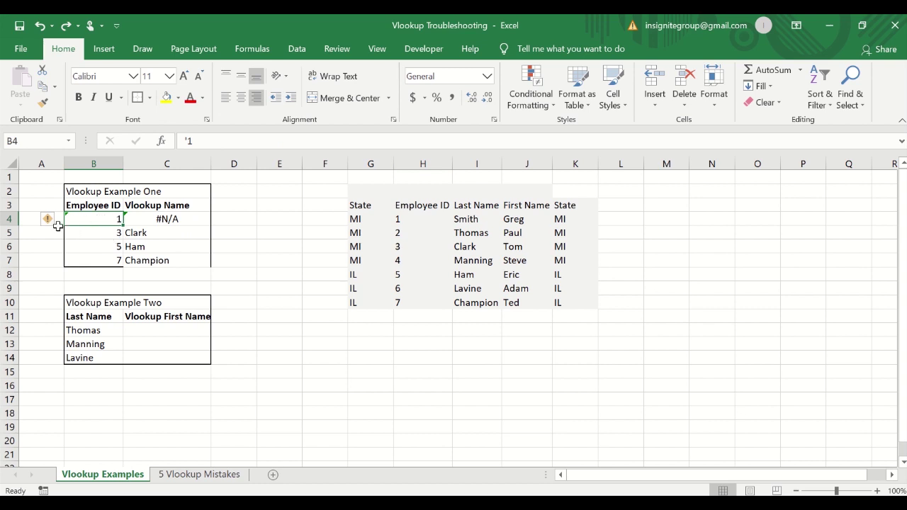
{"action": "left_click", "coordinate": [56, 228]}
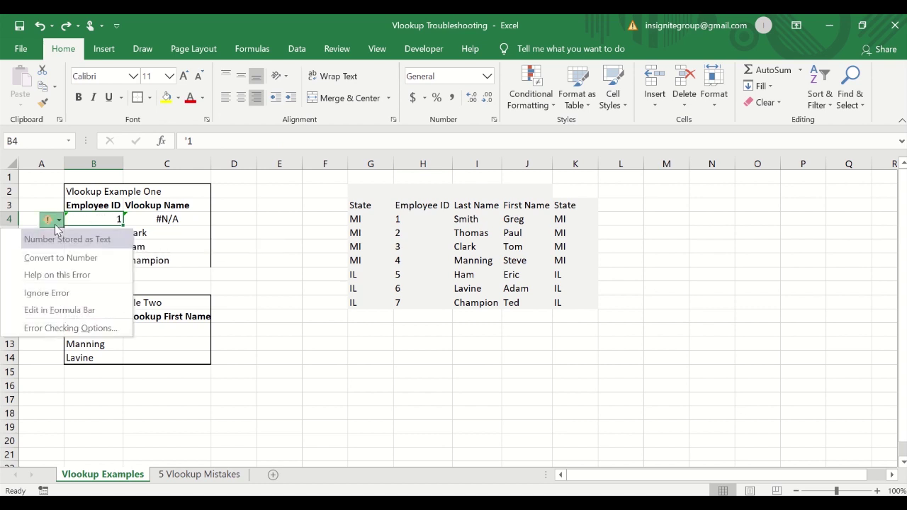
{"action": "left_click", "coordinate": [48, 260]}
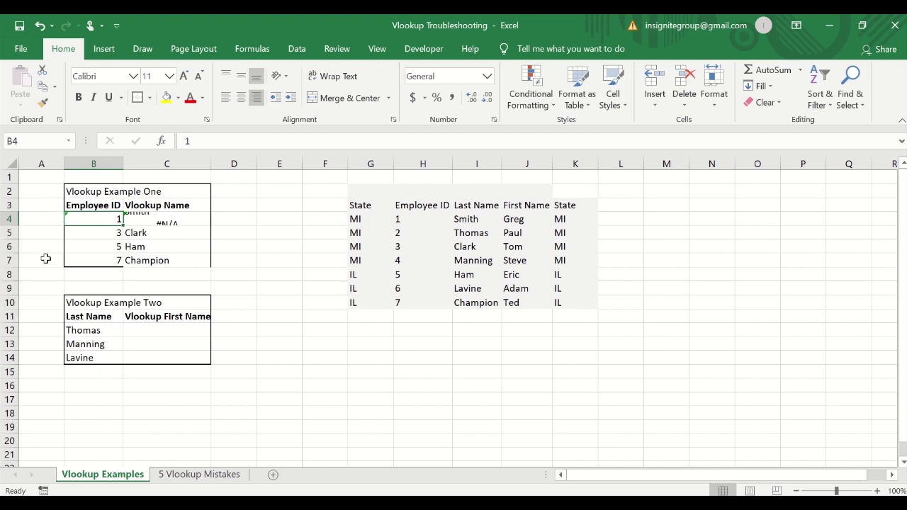
{"action": "left_click_drag", "start_coordinate": [115, 217], "coordinate": [129, 261]}
{"action": "left_click", "coordinate": [133, 220]}
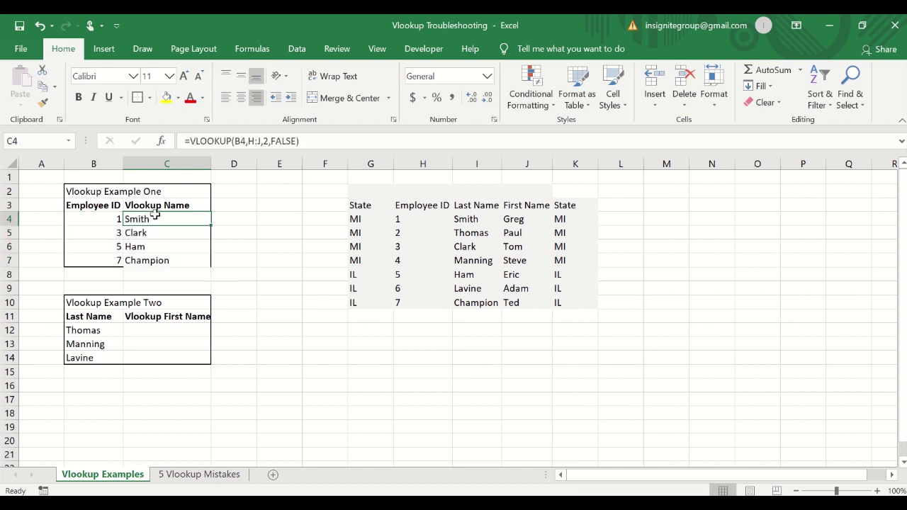
{"action": "left_click", "coordinate": [335, 140]}
{"action": "key", "text": "Escape"}
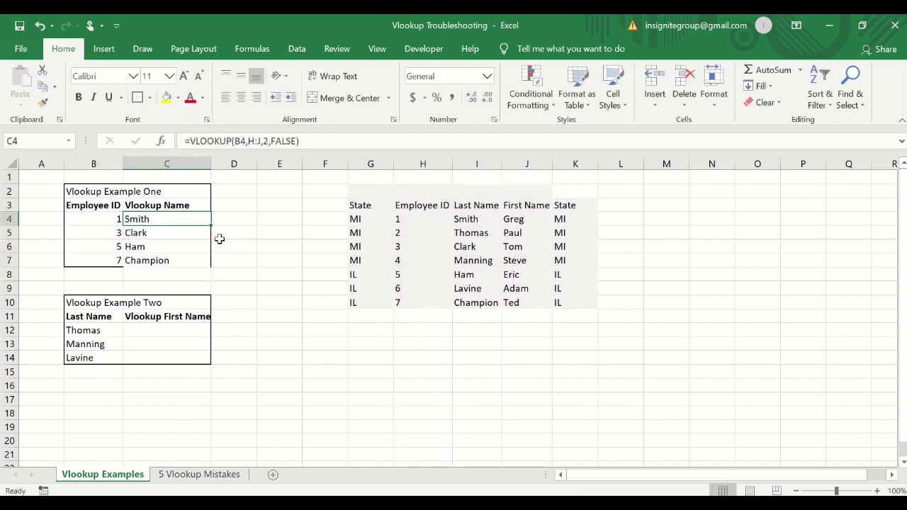
{"action": "key", "text": "ctrl+z"}
{"action": "left_click", "coordinate": [83, 219]}
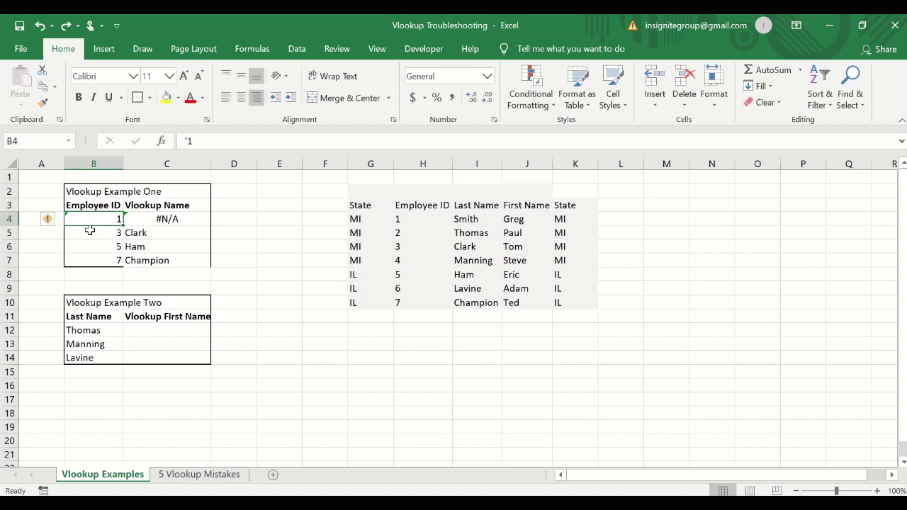
- Convert column B's IDs to numbers with Data > Text to Columns, so C4 returns Smith
{"action": "left_click", "coordinate": [101, 162]}
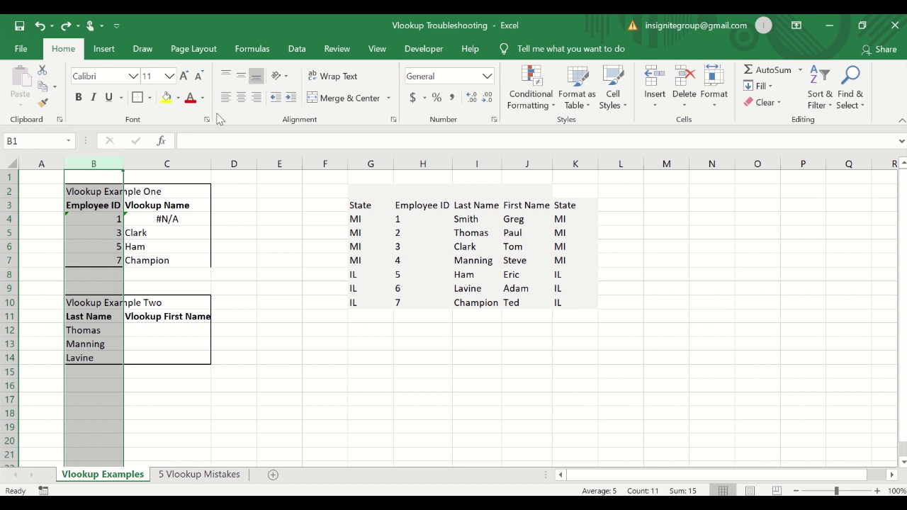
{"action": "left_click", "coordinate": [297, 55]}
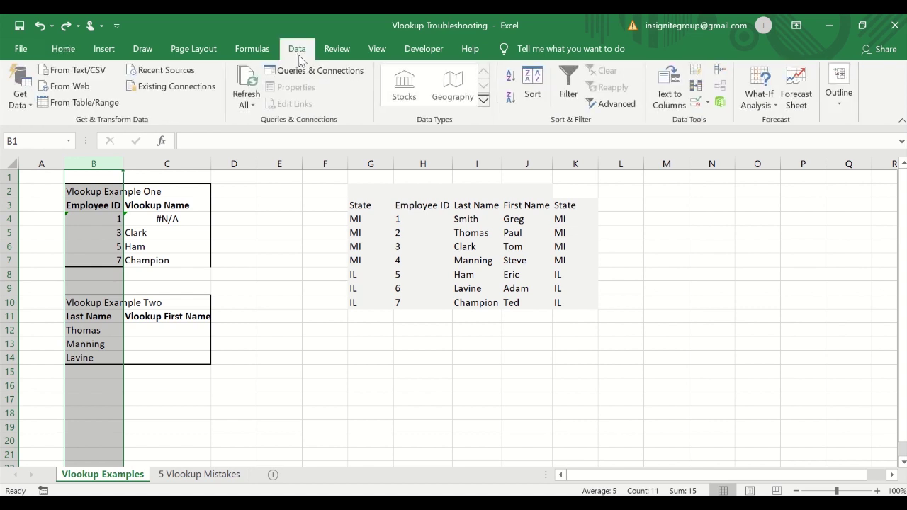
{"action": "left_click", "coordinate": [669, 92]}
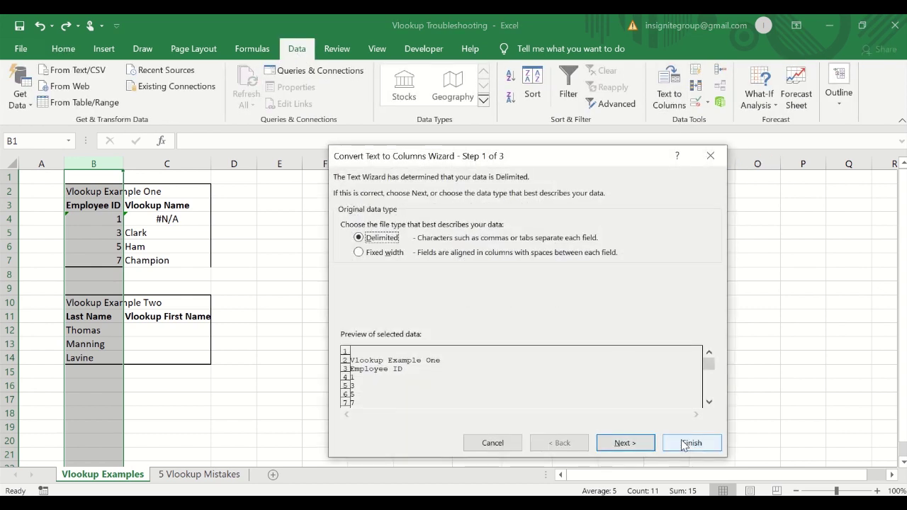
{"action": "left_click", "coordinate": [684, 443]}
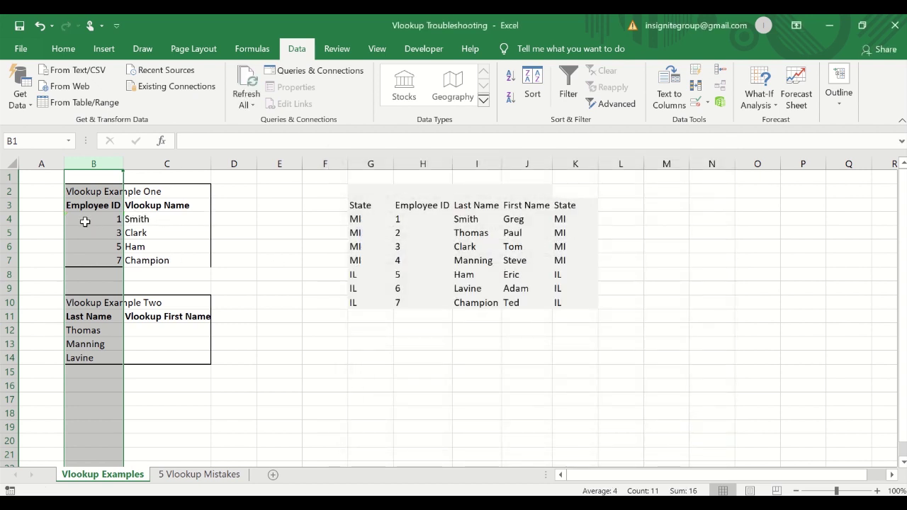
{"action": "left_click", "coordinate": [91, 219]}
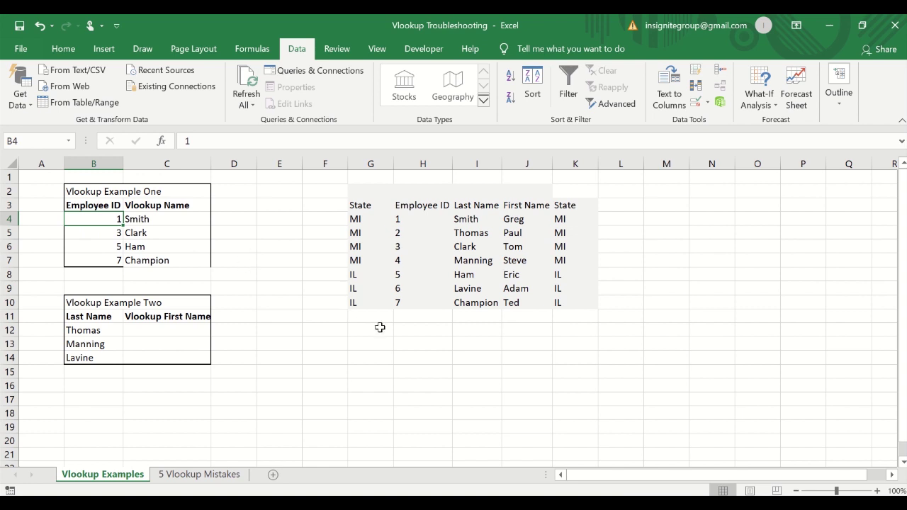
{"action": "left_click", "coordinate": [183, 143]}
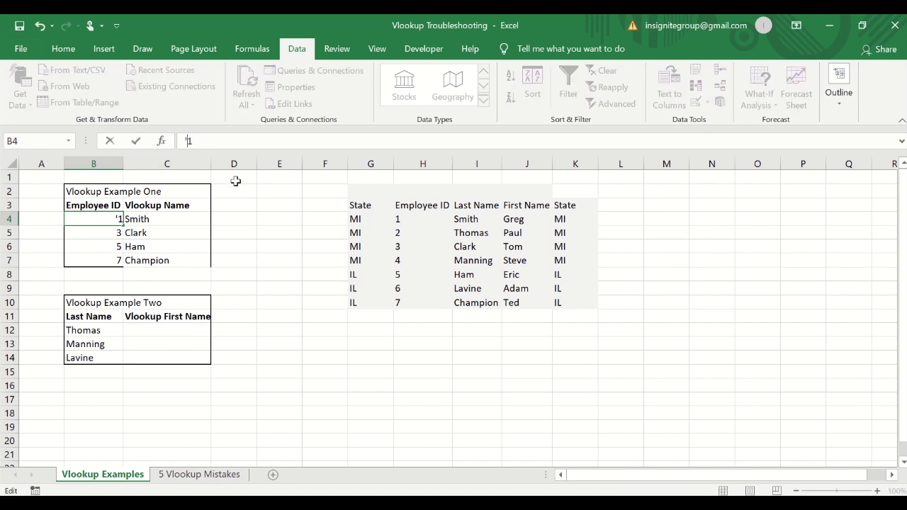
{"action": "type", "text": "'0"}
{"action": "key", "text": "ctrl+Return"}
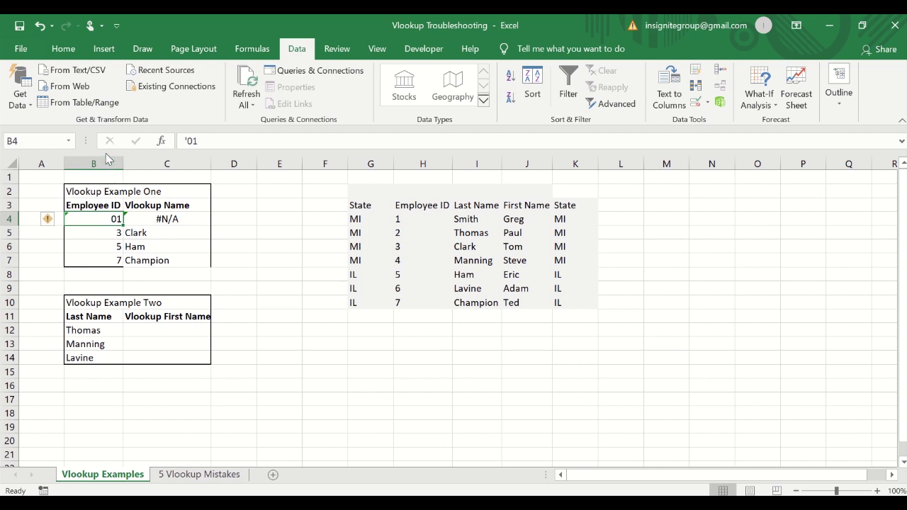
{"action": "left_click", "coordinate": [194, 142]}
{"action": "key", "text": "Escape"}
{"action": "left_click", "coordinate": [103, 159]}
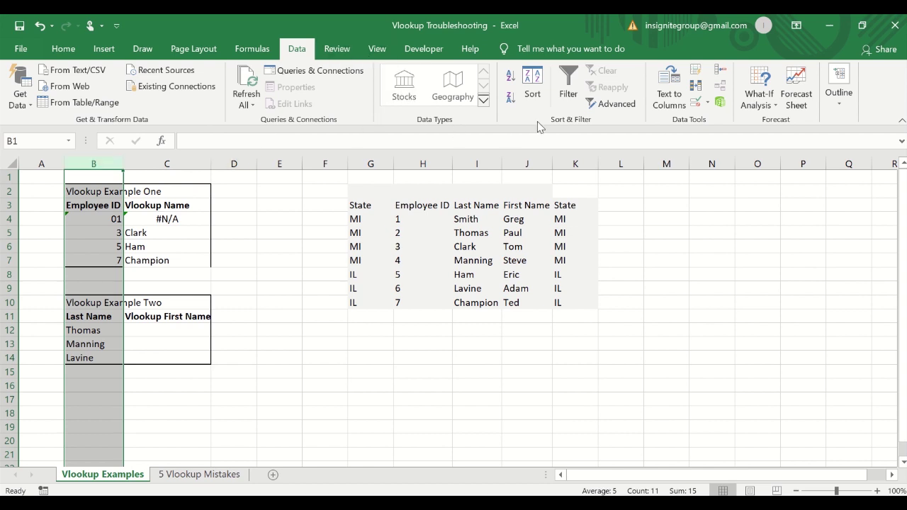
{"action": "left_click", "coordinate": [671, 99]}
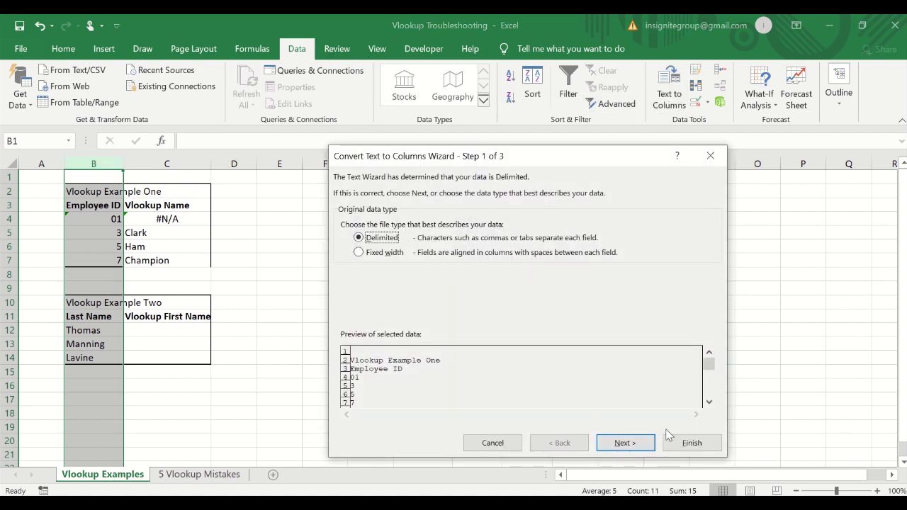
{"action": "left_click", "coordinate": [701, 442]}
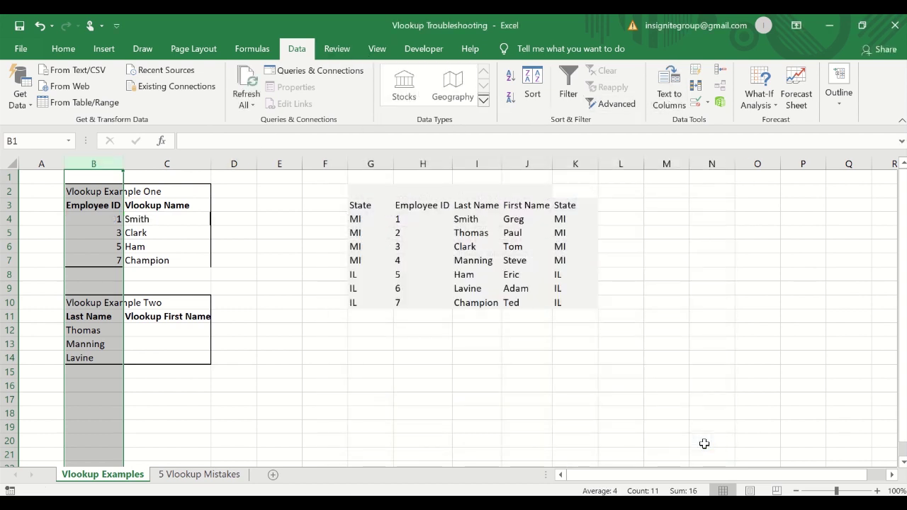
{"action": "left_click", "coordinate": [104, 218]}
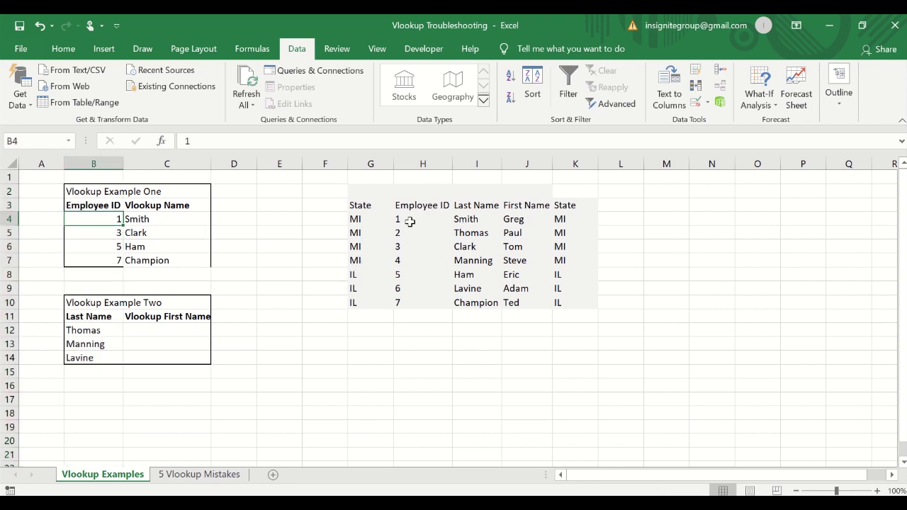
{"action": "left_click_drag", "start_coordinate": [411, 222], "coordinate": [475, 304]}
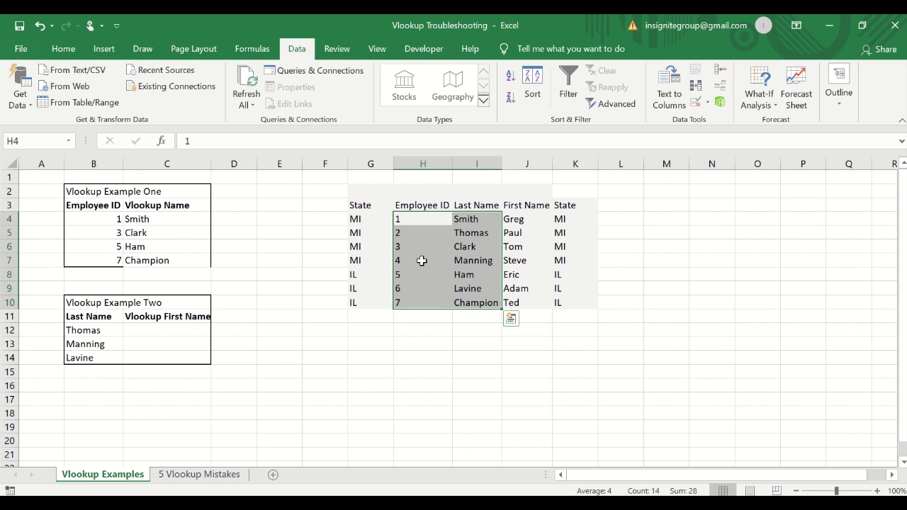
{"action": "left_click", "coordinate": [422, 220]}
{"action": "left_click", "coordinate": [181, 141]}
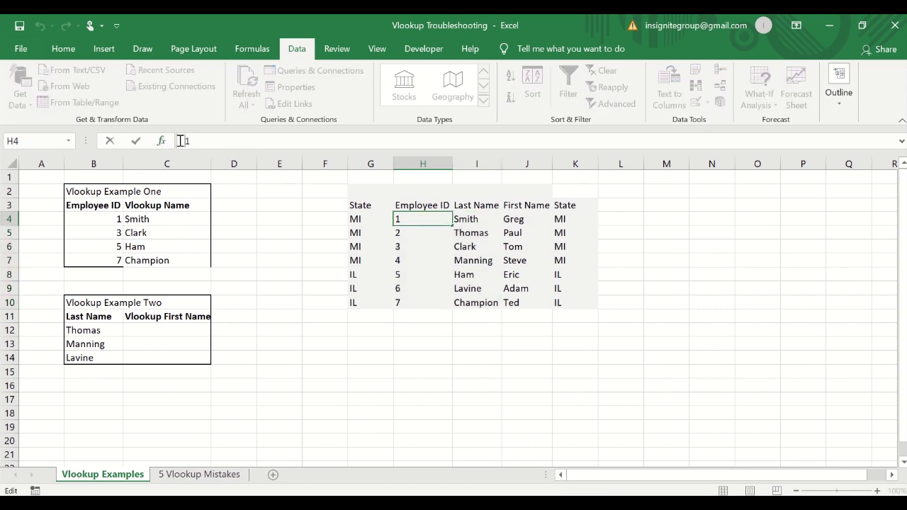
{"action": "type", "text": "'0"}
{"action": "key", "text": "Return"}
{"action": "key", "text": "Up"}
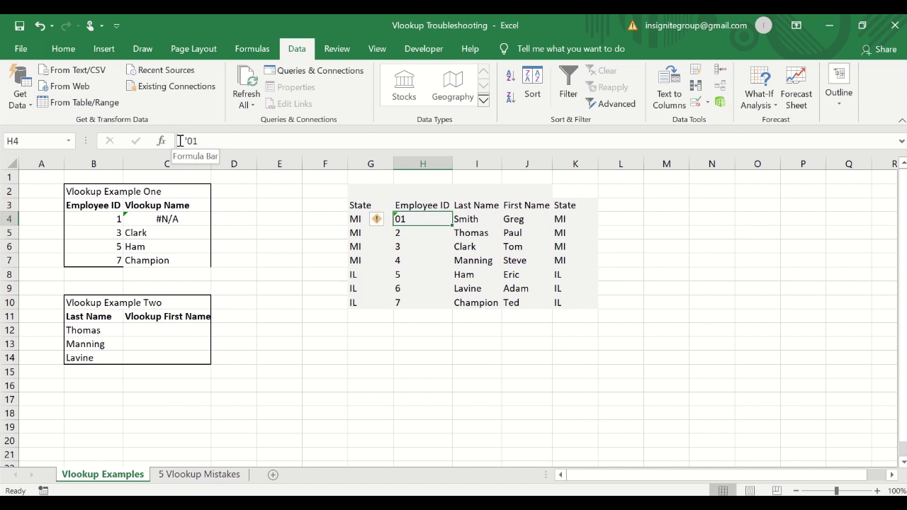
{"action": "left_click", "coordinate": [113, 218]}
{"action": "left_click", "coordinate": [185, 141]}
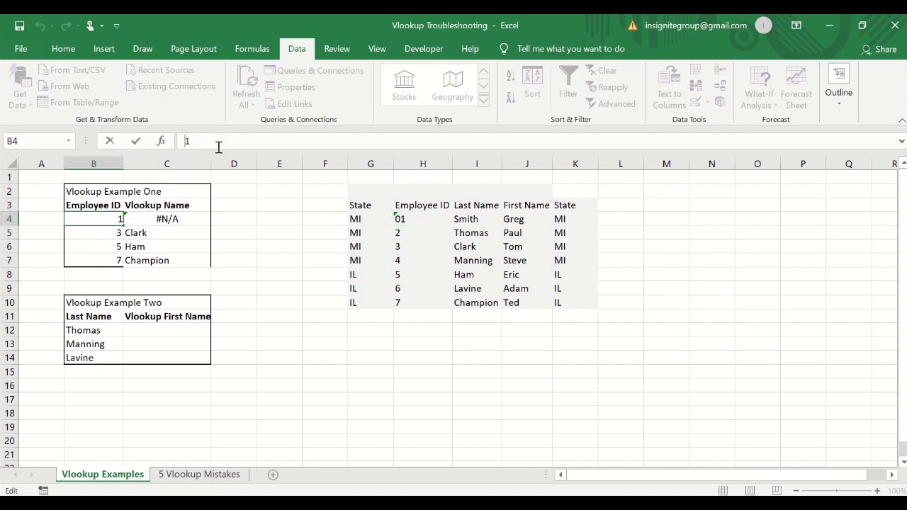
{"action": "key", "text": "ctrl+Return"}
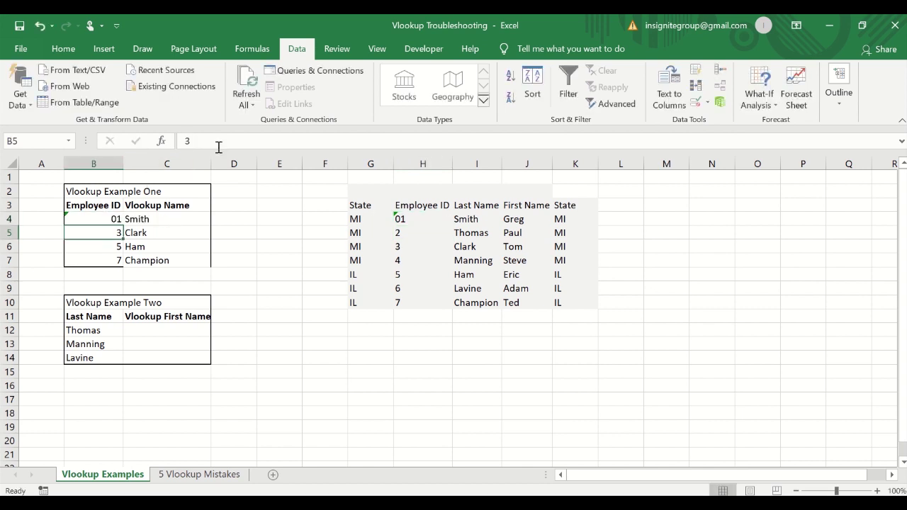
{"action": "key", "text": "ctrl+z"}
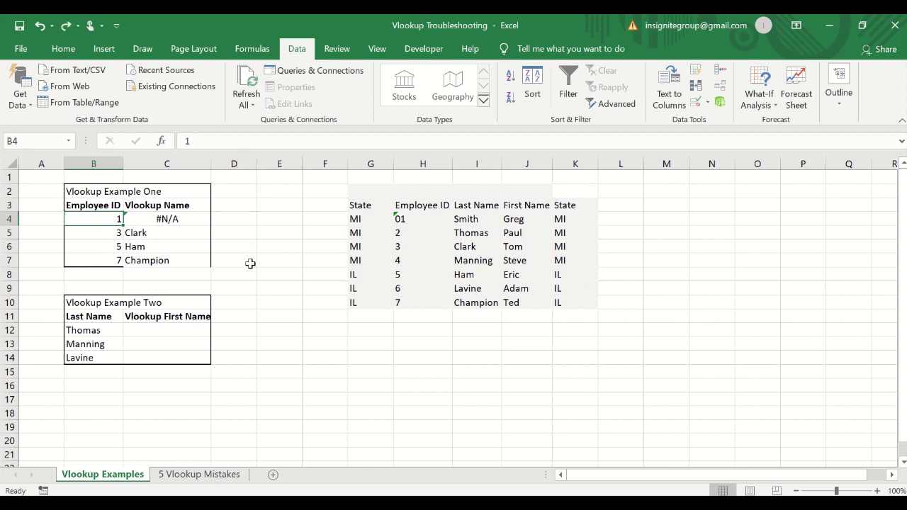
{"action": "key", "text": "ctrl+z"}
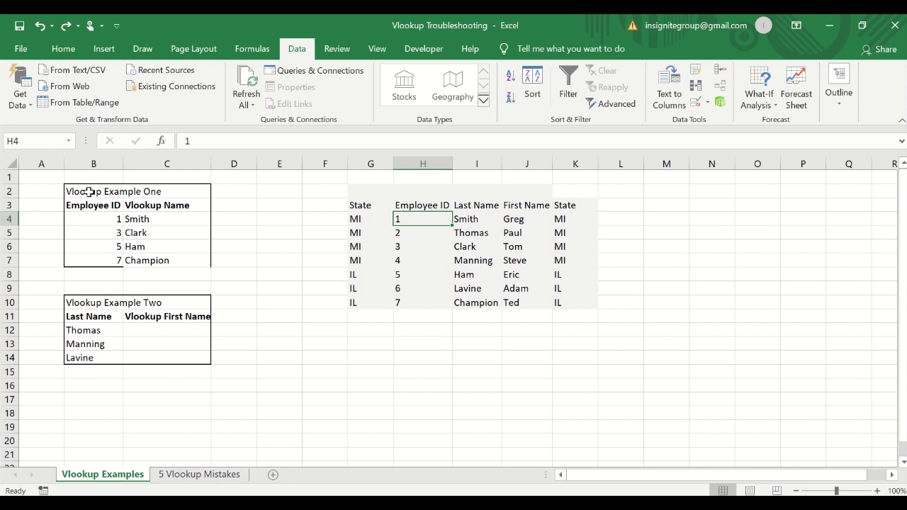
{"action": "left_click_drag", "start_coordinate": [89, 192], "coordinate": [150, 262]}
{"action": "left_click", "coordinate": [149, 261]}
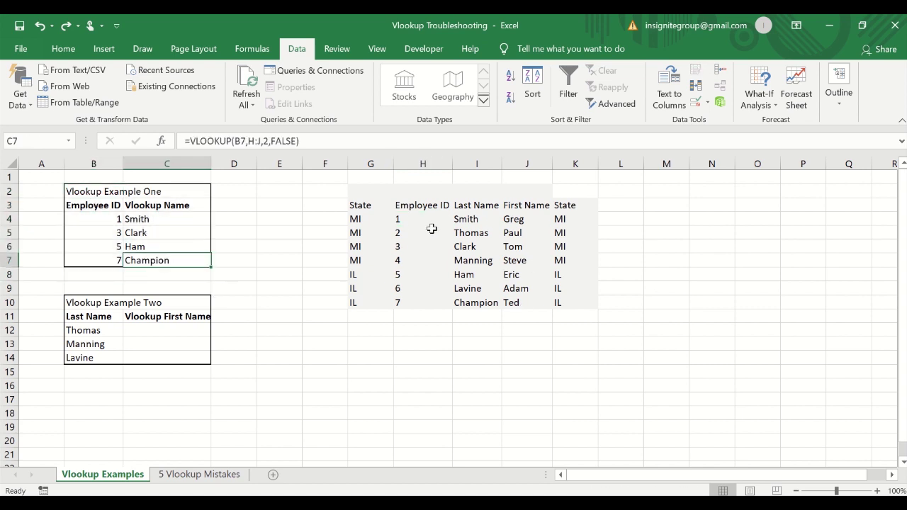
{"action": "left_click", "coordinate": [381, 205]}
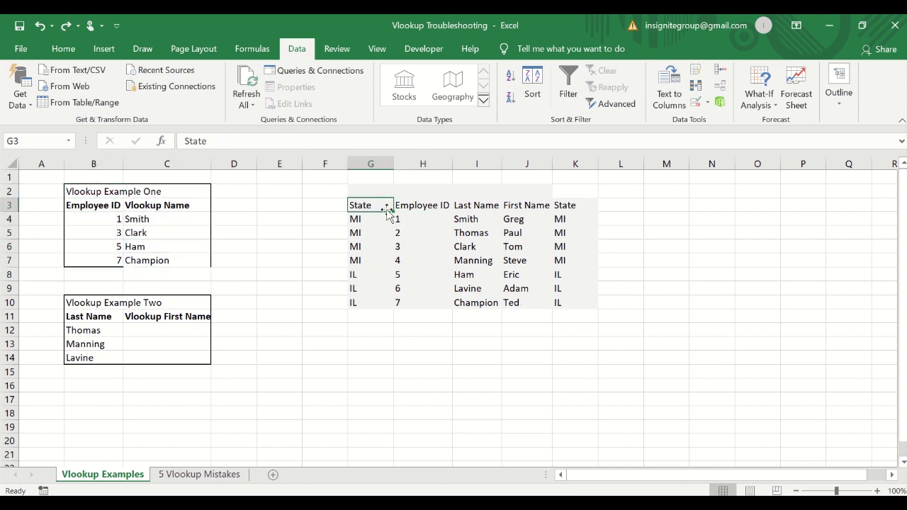
- On the 5 Vlookup Mistakes sheet, fill row 3, the number-formatting mistake, with yellow
{"action": "left_click", "coordinate": [166, 481]}
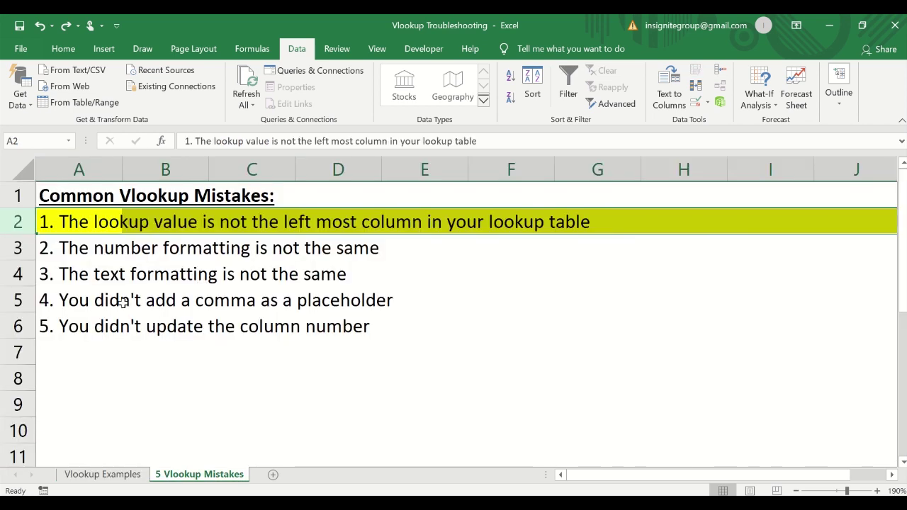
{"action": "left_click", "coordinate": [16, 248]}
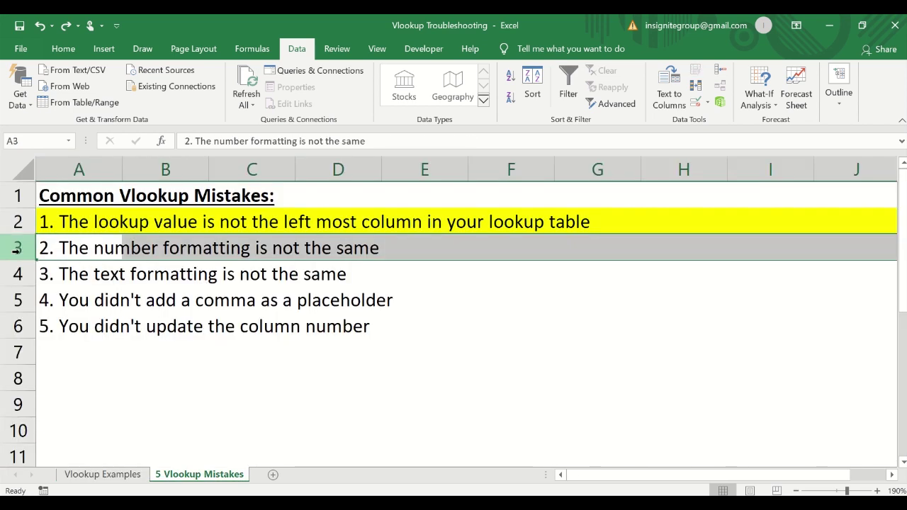
{"action": "left_click", "coordinate": [64, 49]}
{"action": "left_click", "coordinate": [165, 99]}
{"action": "left_click", "coordinate": [75, 275]}
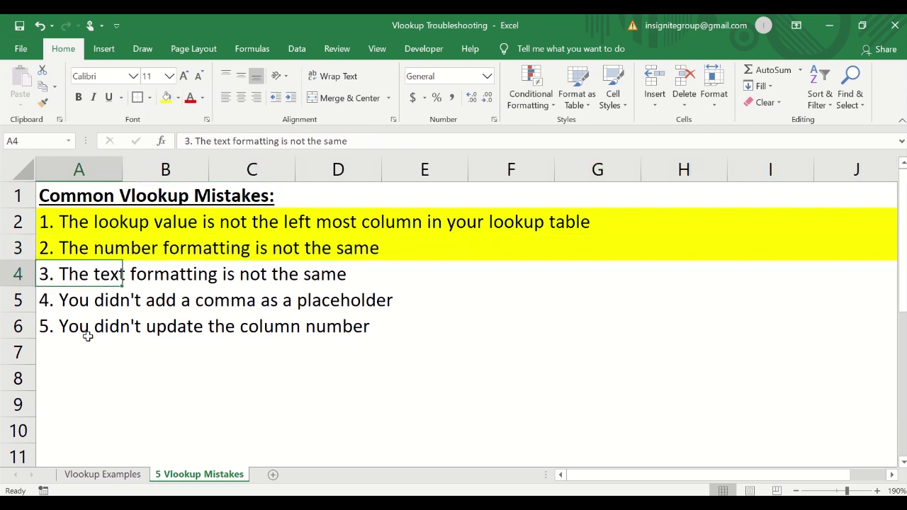
- Go back to the Vlookup Examples sheet
{"action": "right_click", "coordinate": [88, 336]}
{"action": "key", "text": "Escape"}
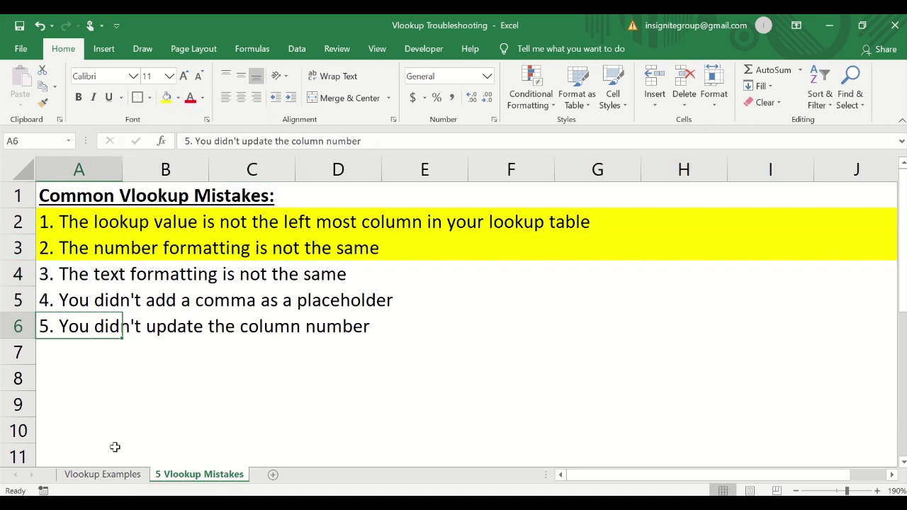
{"action": "left_click", "coordinate": [113, 475]}
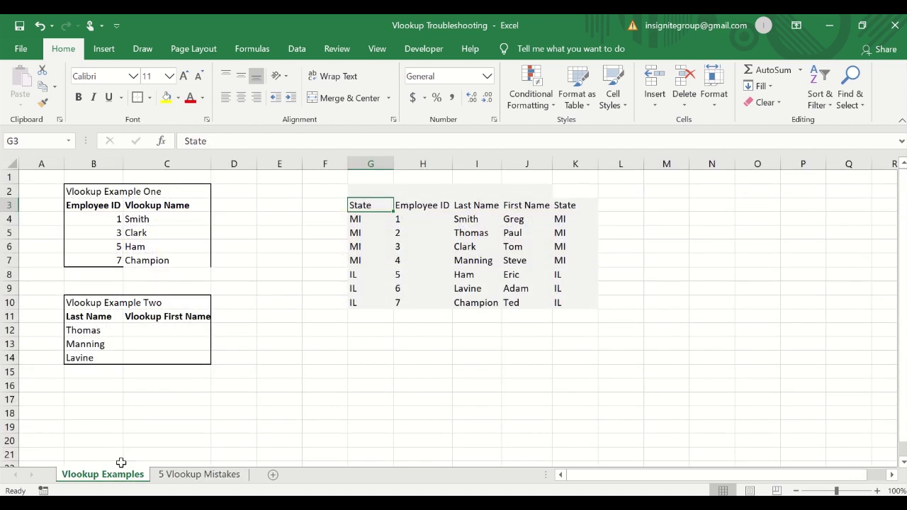
{"action": "left_click_drag", "start_coordinate": [96, 303], "coordinate": [152, 360]}
{"action": "left_click", "coordinate": [152, 360]}
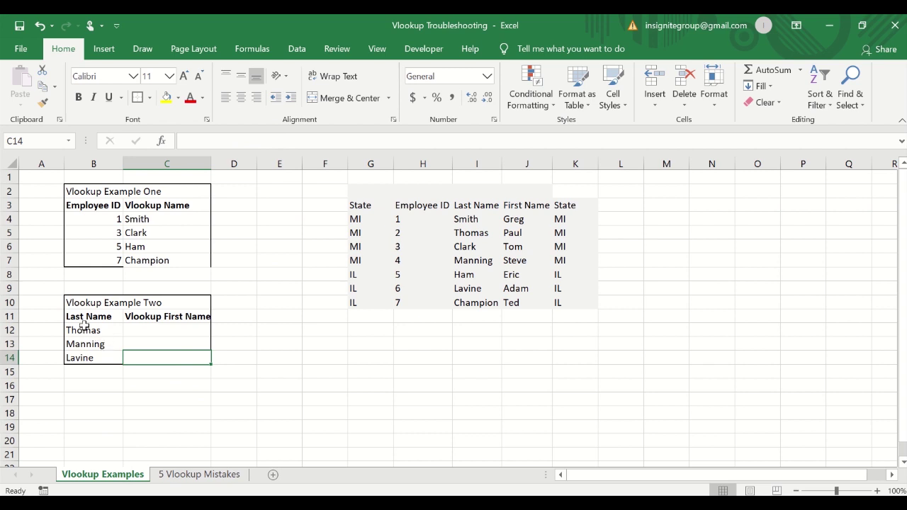
{"action": "left_click_drag", "start_coordinate": [78, 304], "coordinate": [146, 354]}
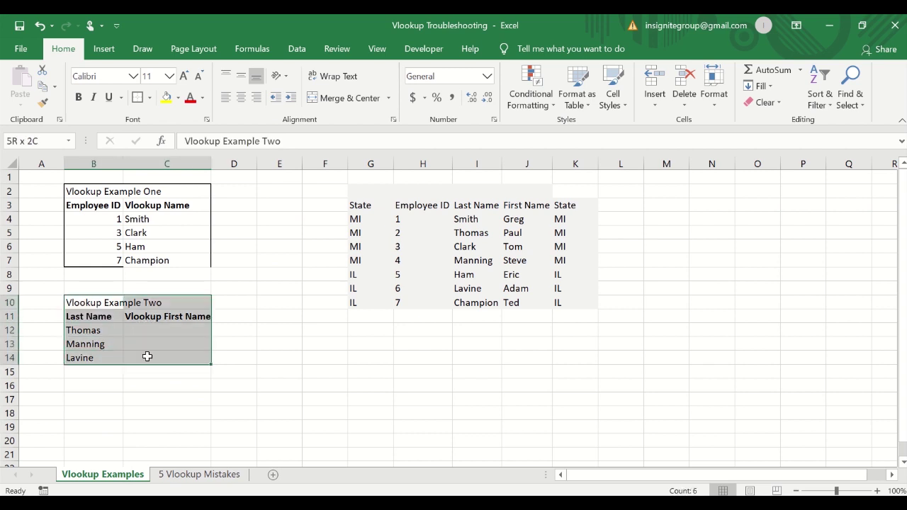
{"action": "left_click", "coordinate": [149, 330]}
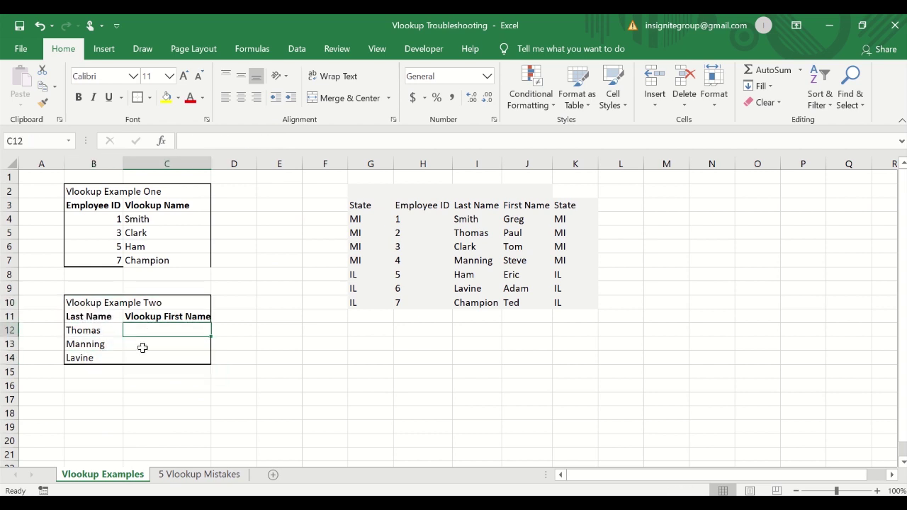
{"action": "left_click", "coordinate": [94, 333]}
{"action": "left_click", "coordinate": [96, 344]}
{"action": "left_click", "coordinate": [97, 358]}
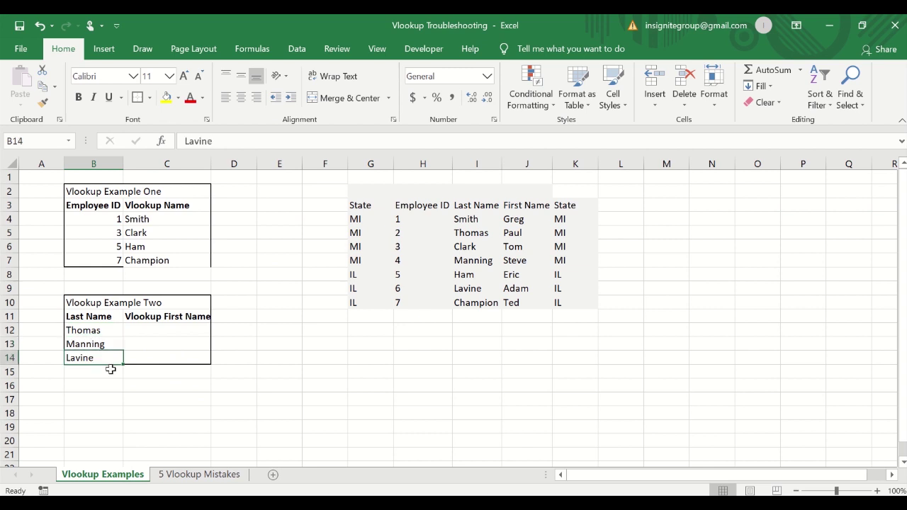
{"action": "left_click", "coordinate": [158, 328]}
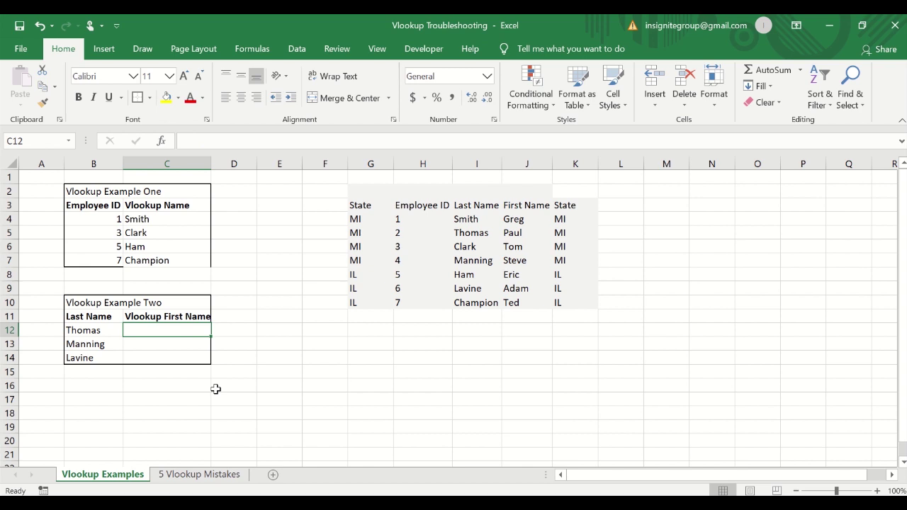
{"action": "key", "text": "Left"}
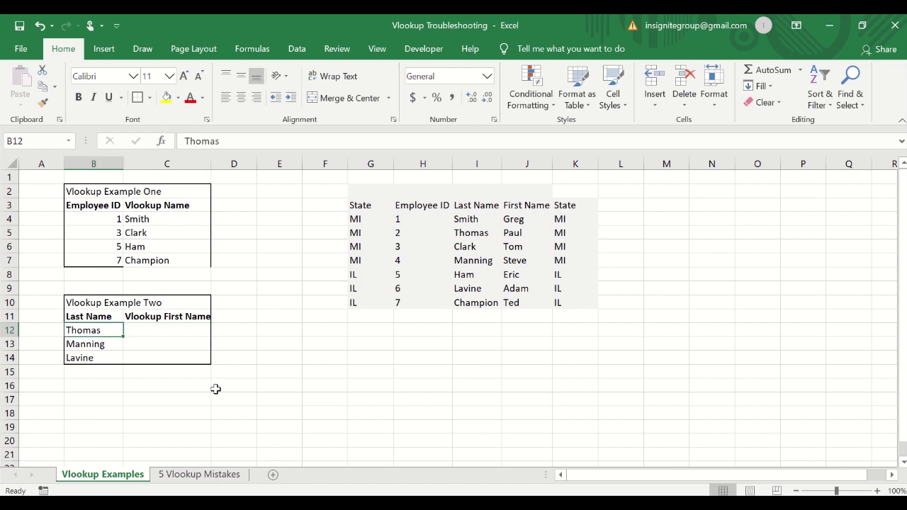
{"action": "left_click", "coordinate": [261, 141]}
{"action": "key", "text": "Escape"}
{"action": "left_click", "coordinate": [169, 332]}
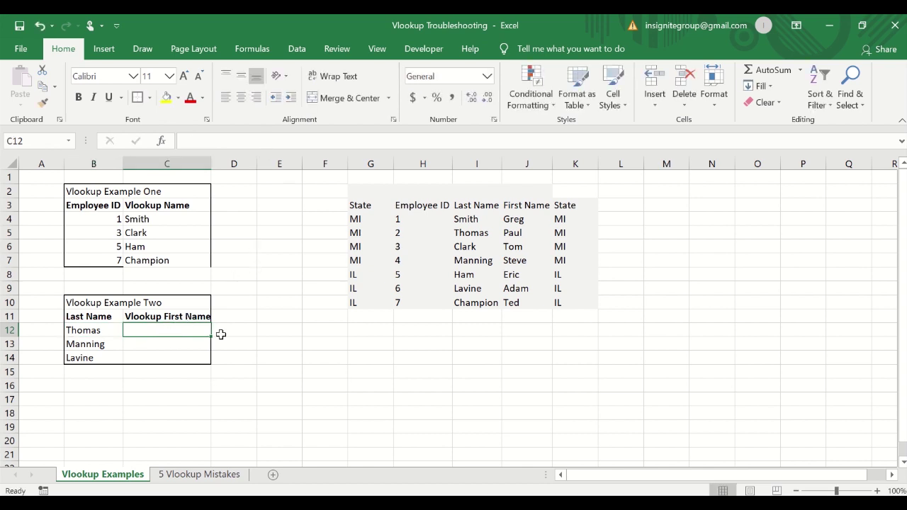
- Enter =VLOOKUP(B12,I:J,2,FALSE) in C12 to look up the first name
{"action": "type", "text": "=vl"}
{"action": "key", "text": "Tab"}
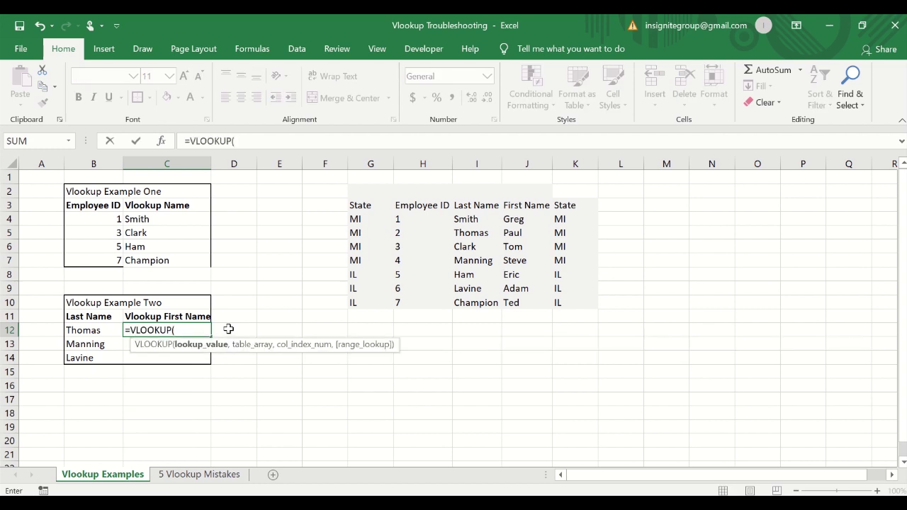
{"action": "type", "text": "b12,"}
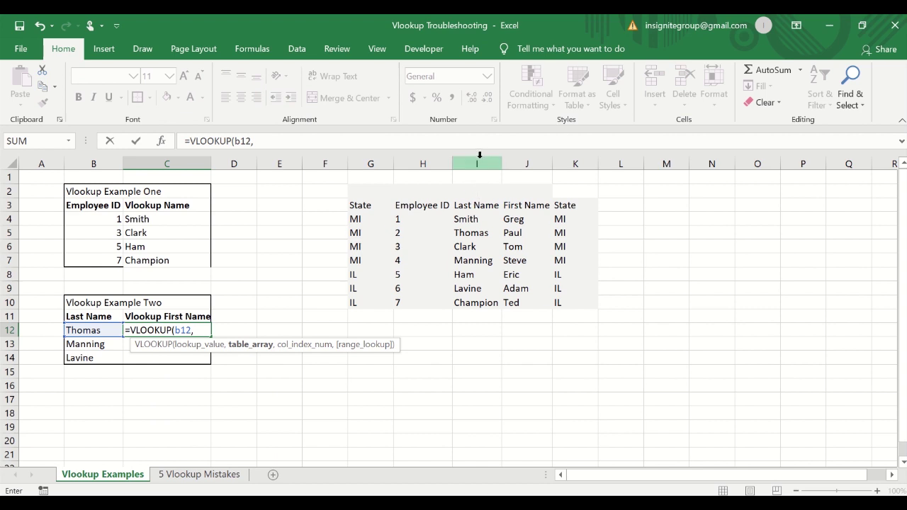
{"action": "left_click_drag", "start_coordinate": [478, 163], "coordinate": [575, 163]}
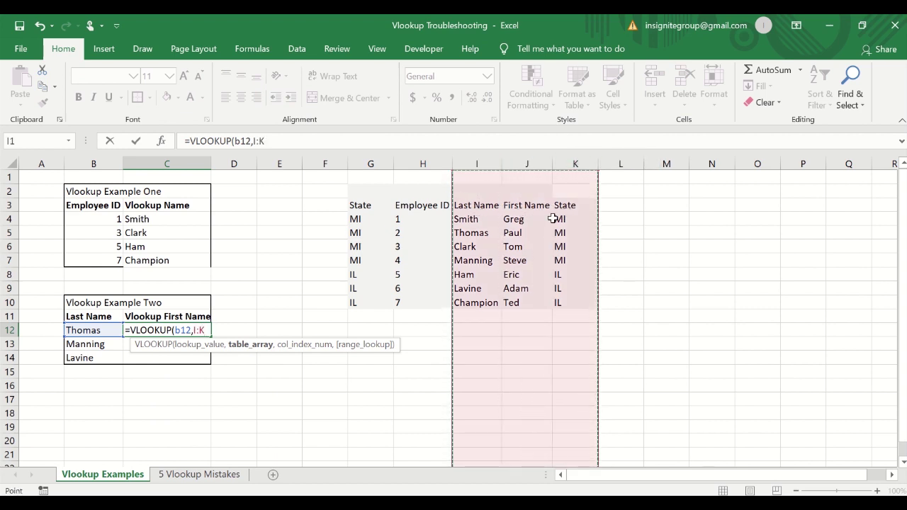
{"action": "left_click_drag", "start_coordinate": [489, 164], "coordinate": [504, 164]}
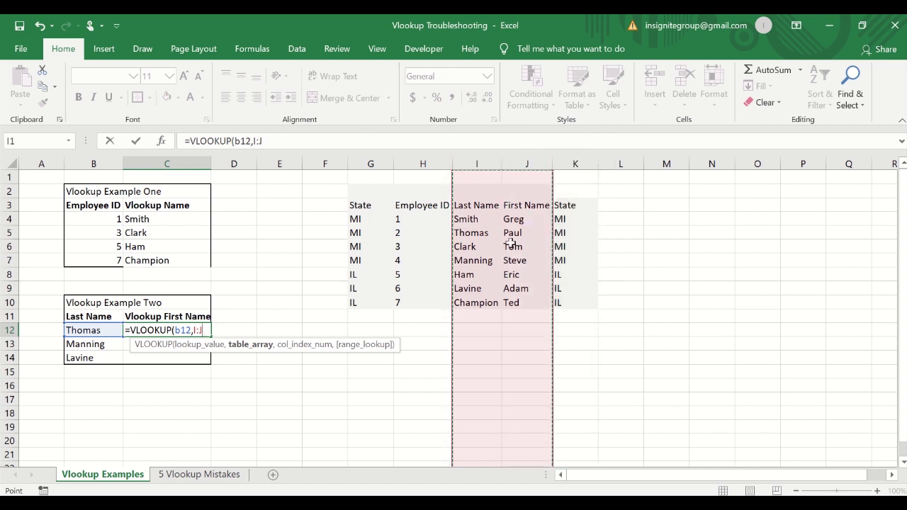
{"action": "type", "text": ",2,"}
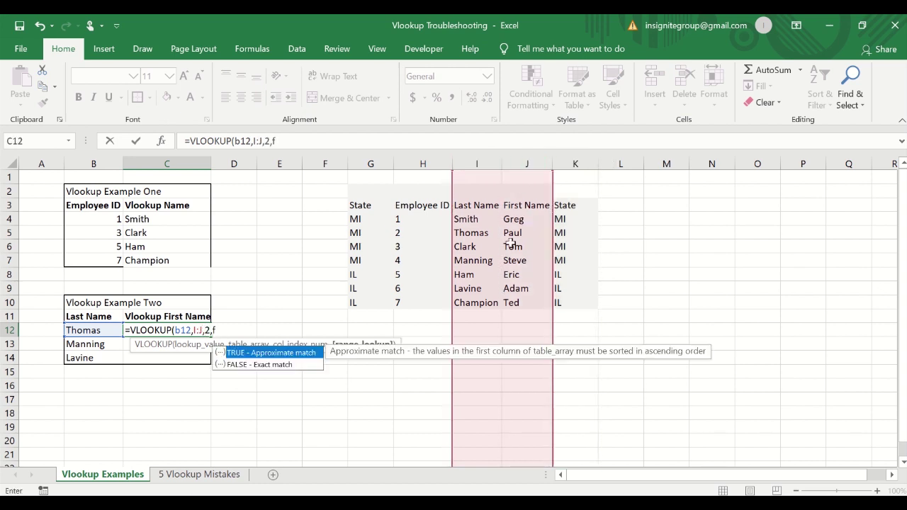
{"action": "type", "text": "false"}
{"action": "key", "text": "Return"}
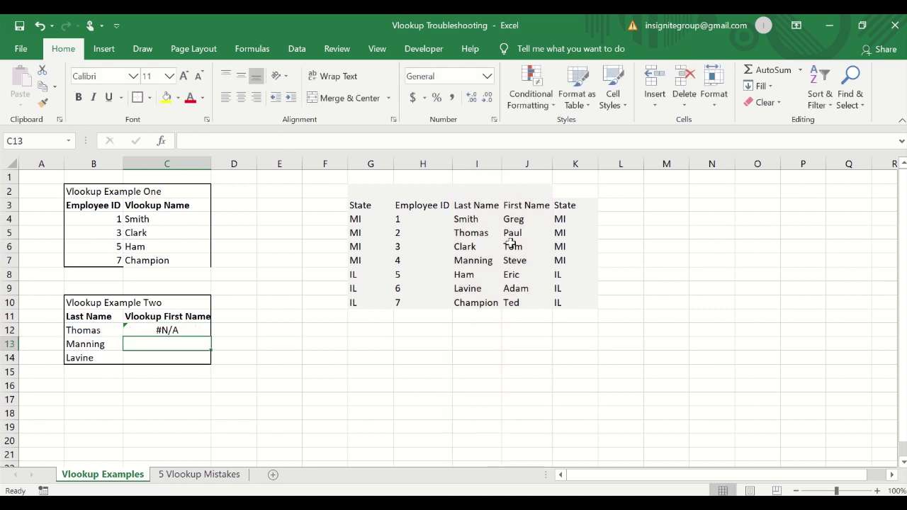
- Copy the C12 lookup formula down into C13 and C14
{"action": "key", "text": "Up"}
{"action": "key", "text": "ctrl+c"}
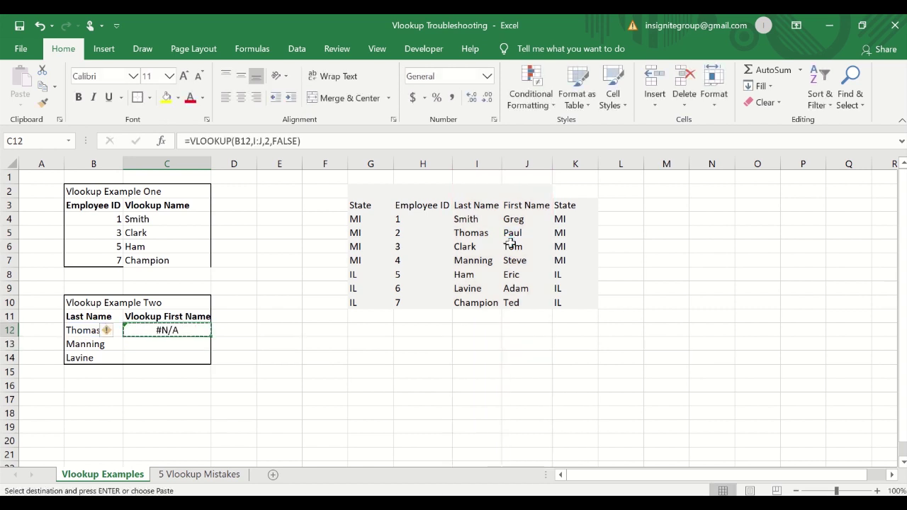
{"action": "key", "text": "shift+Down"}
{"action": "key", "text": "shift+Down"}
{"action": "key", "text": "Return"}
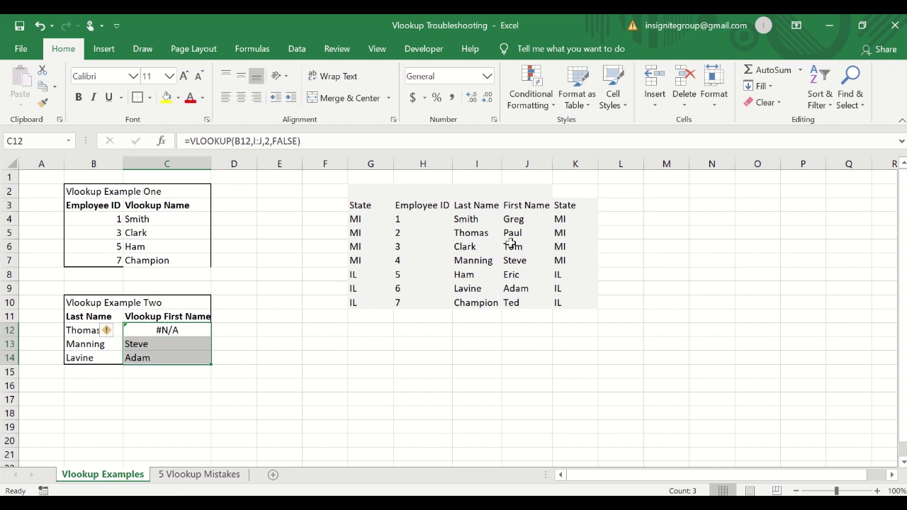
{"action": "key", "text": "Down"}
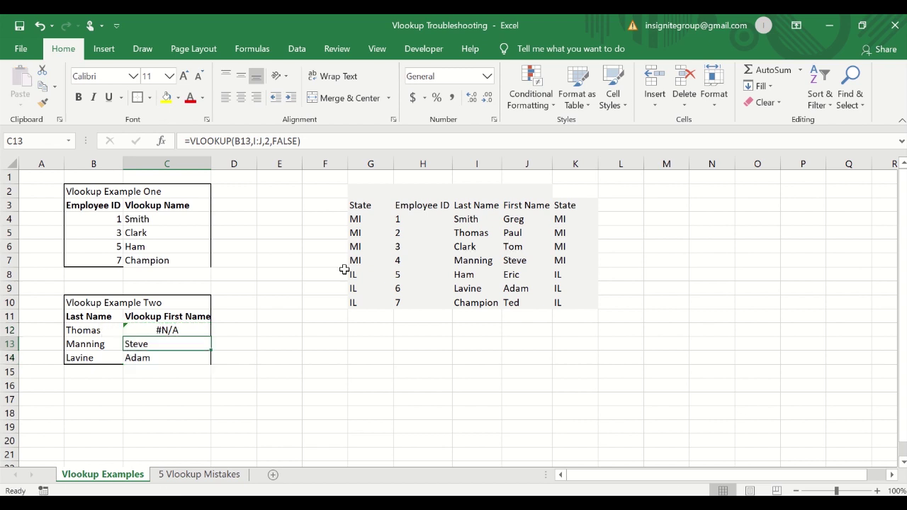
- Compare Thomas in B12 with the data table entry, then check Manning in B13 and Lavine in B14
{"action": "left_click", "coordinate": [80, 332]}
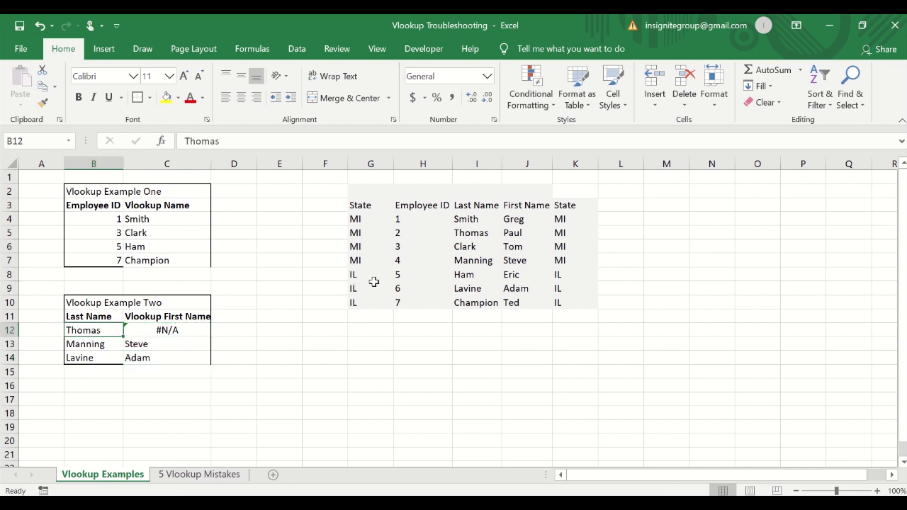
{"action": "left_click", "coordinate": [470, 234]}
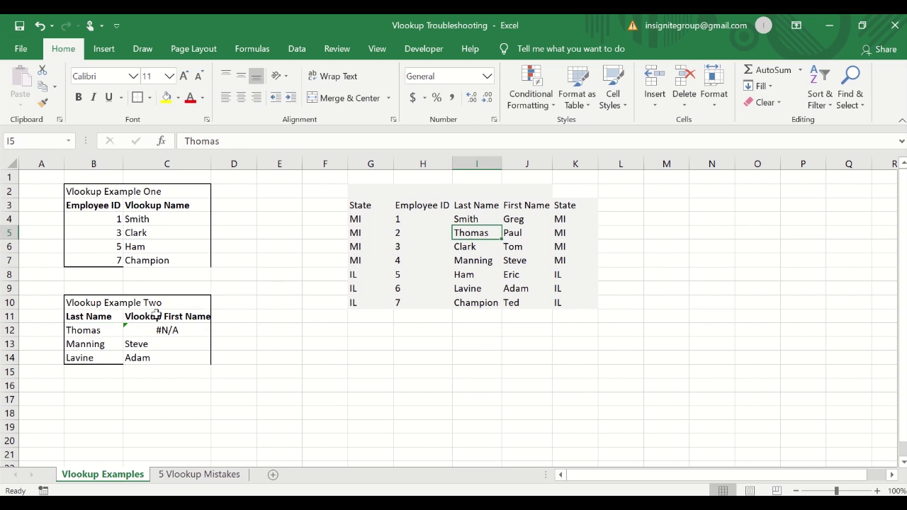
{"action": "right_click", "coordinate": [79, 330]}
{"action": "key", "text": "Escape"}
{"action": "left_click", "coordinate": [99, 347]}
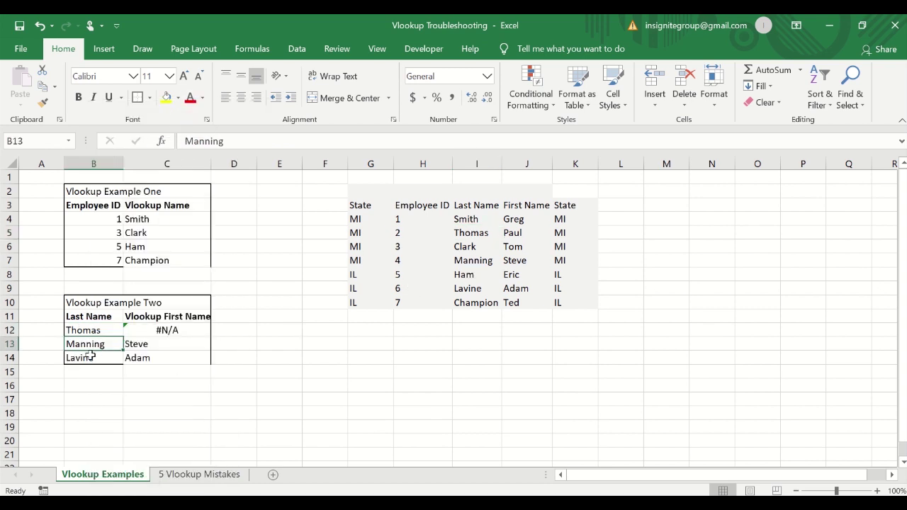
{"action": "left_click", "coordinate": [83, 357]}
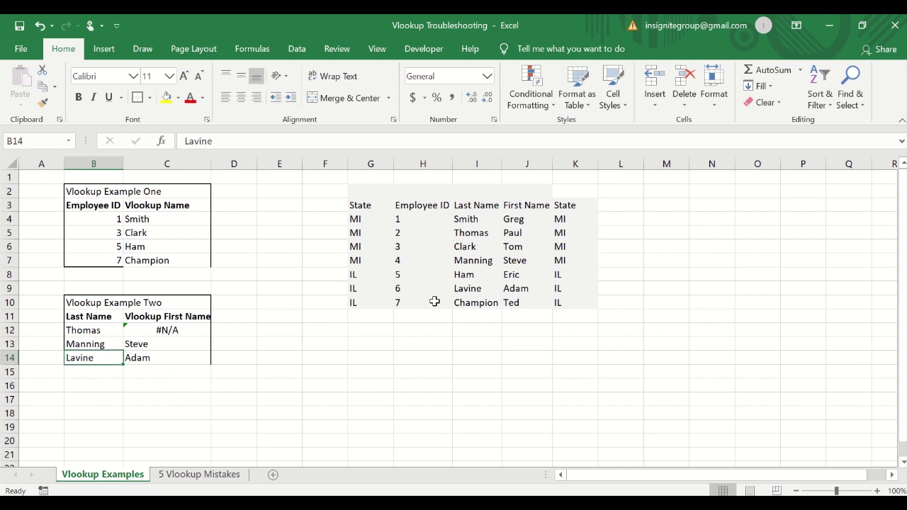
- Review the working Manning row and the C14 and C12 formulas, then open B12's Thomas for editing
{"action": "left_click_drag", "start_coordinate": [111, 346], "coordinate": [172, 348]}
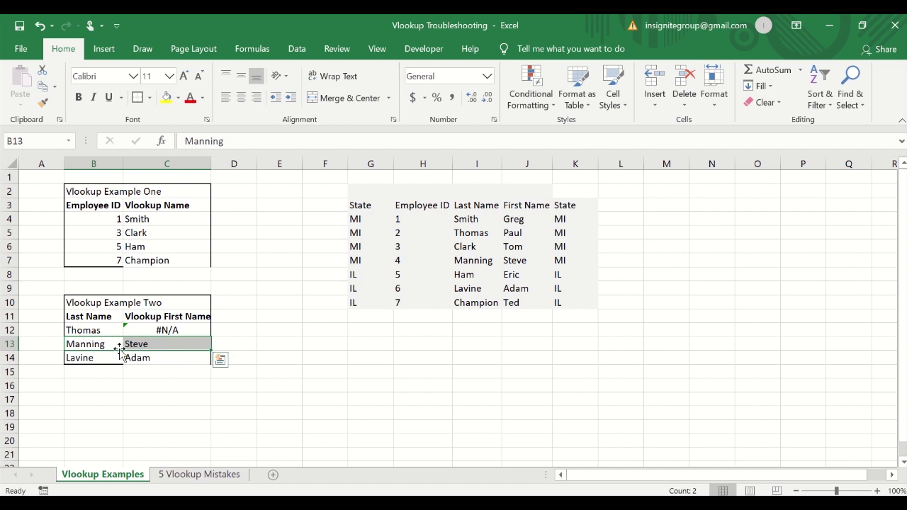
{"action": "left_click", "coordinate": [158, 362]}
{"action": "left_click", "coordinate": [190, 329]}
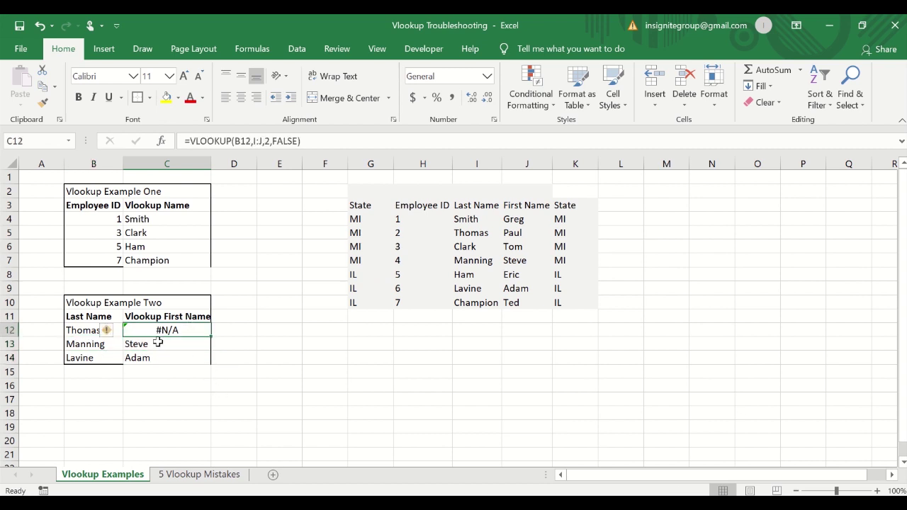
{"action": "left_click", "coordinate": [91, 329]}
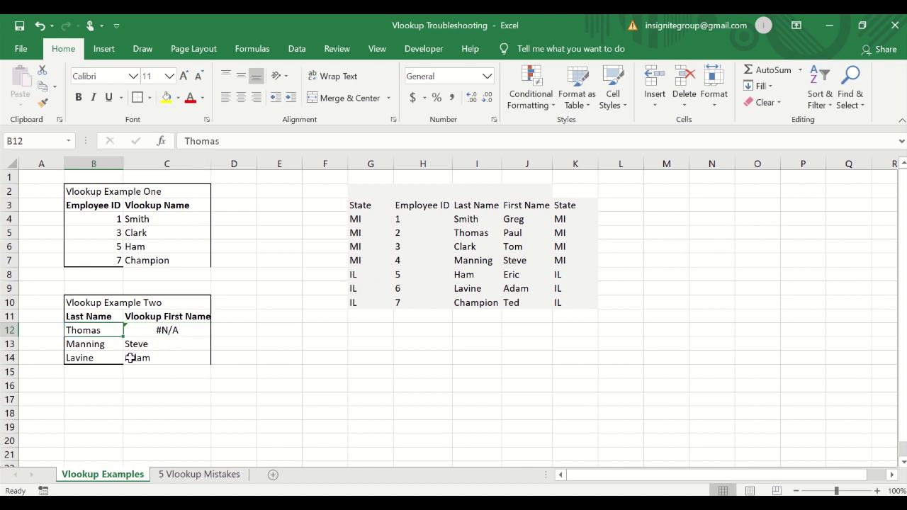
{"action": "right_click", "coordinate": [106, 331]}
{"action": "key", "text": "Escape"}
{"action": "left_click", "coordinate": [218, 143]}
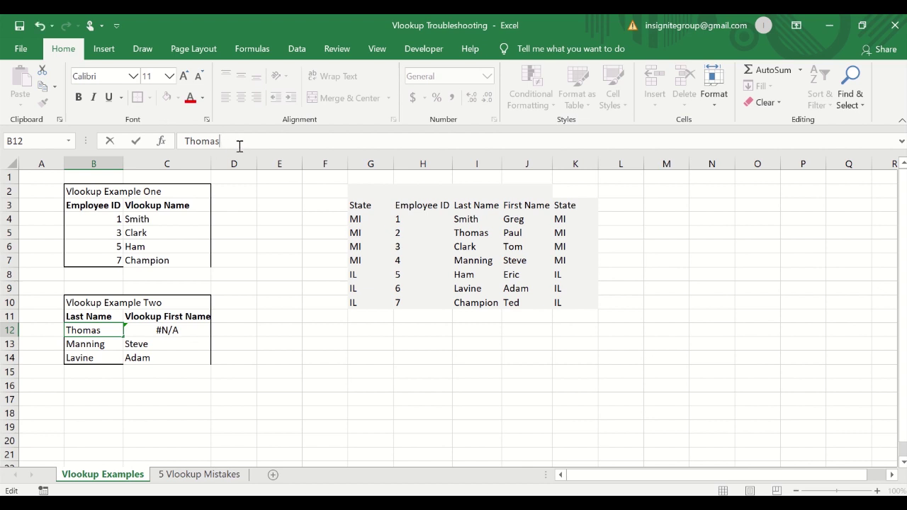
- Re-enter B12 as 'Thomas ' with a trailing space, so C12's lookup stays #N/A
{"action": "key", "text": "Return"}
{"action": "key", "text": "Up"}
{"action": "key", "text": "shift+Right"}
{"action": "key", "text": "shift+Down"}
{"action": "key", "text": "shift+Down"}
{"action": "key", "text": "shift+Up"}
{"action": "key", "text": "shift+Up"}
{"action": "key", "text": "shift+Left"}
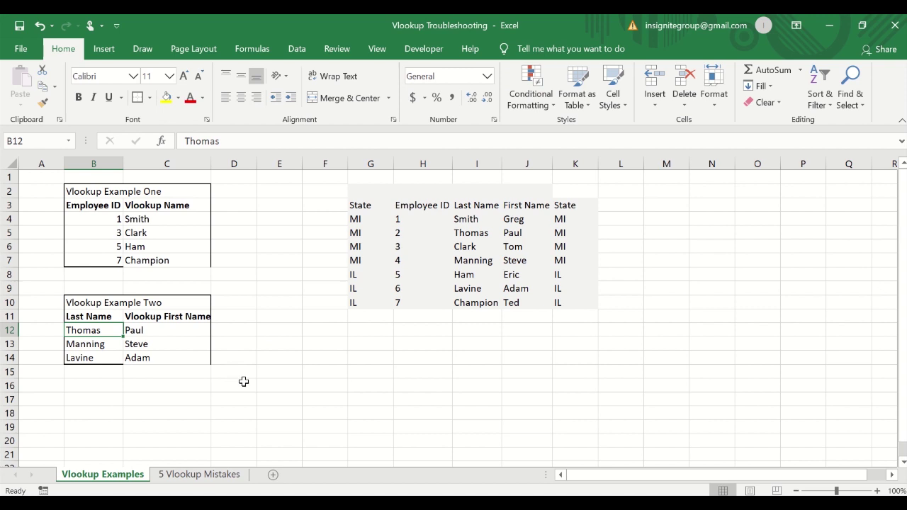
{"action": "left_click", "coordinate": [262, 140]}
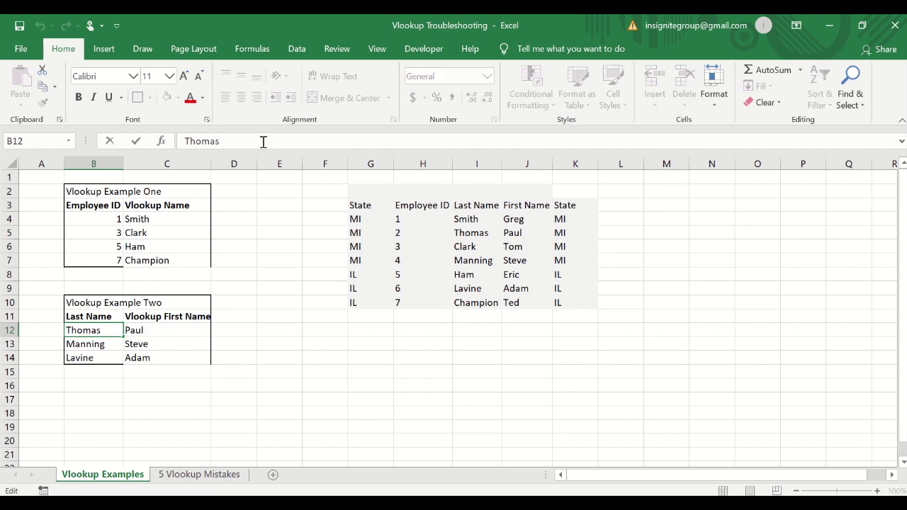
{"action": "key", "text": "Return"}
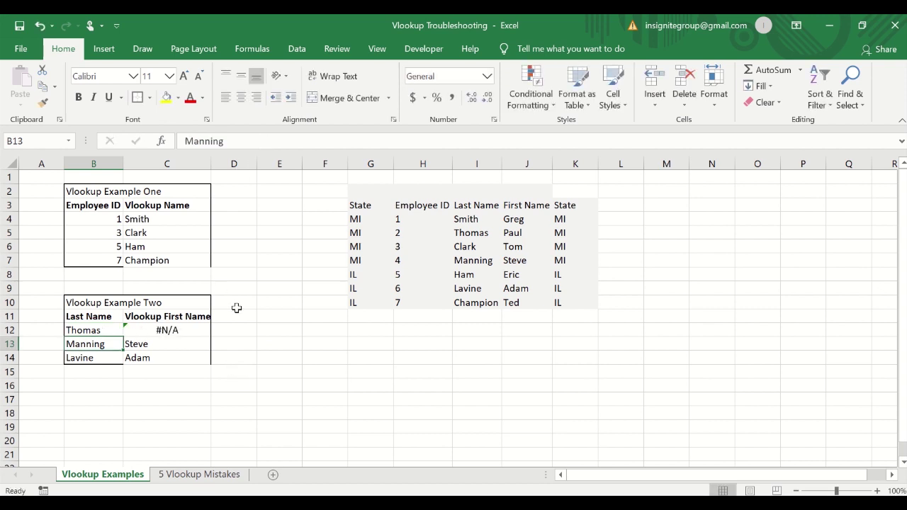
- Enter =TRIM(B12) in E12 to show Thomas without the trailing space
{"action": "left_click", "coordinate": [270, 332]}
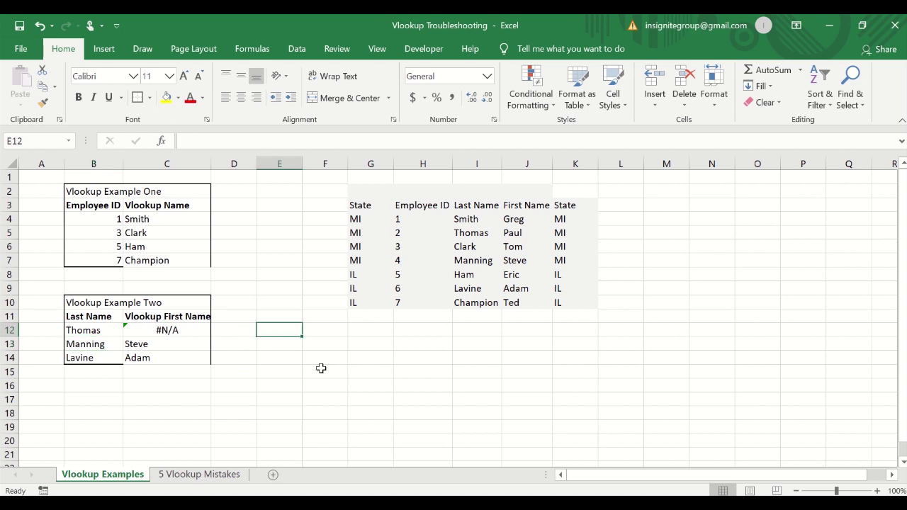
{"action": "type", "text": "=trim("}
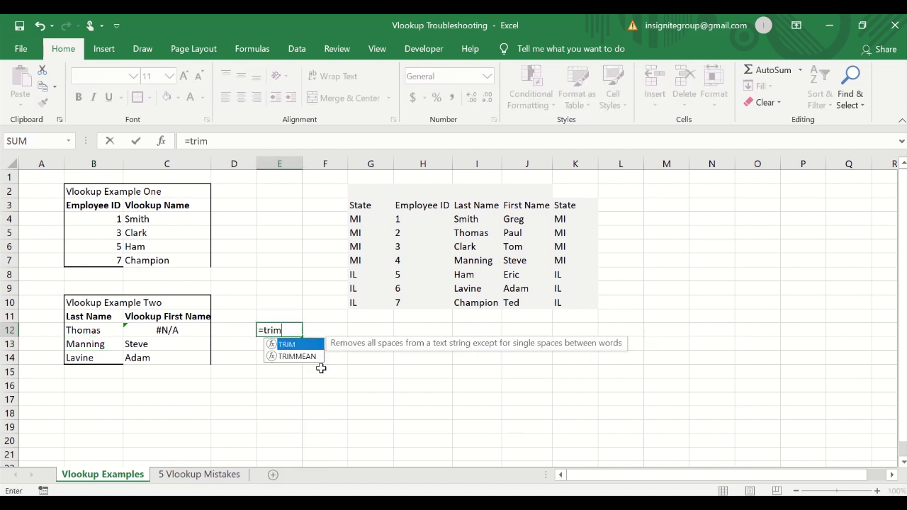
{"action": "left_click", "coordinate": [94, 326]}
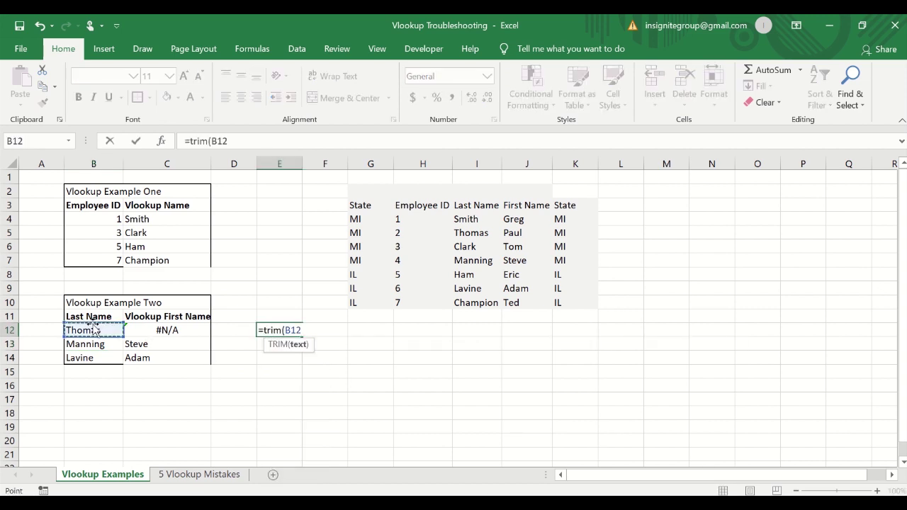
{"action": "key", "text": "Return"}
{"action": "key", "text": "Up"}
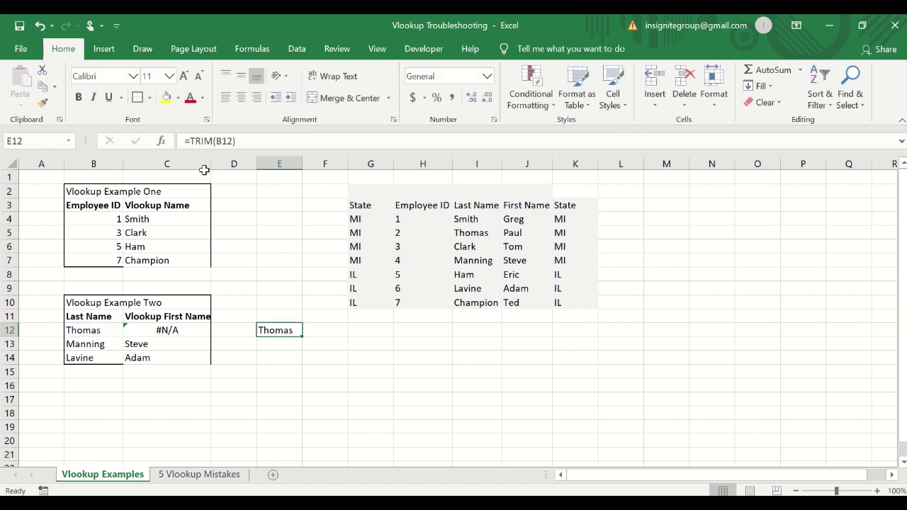
- Test pasting E12's trimmed value into B12, then undo it to restore the untrimmed name
{"action": "key", "text": "ctrl+c"}
{"action": "left_click", "coordinate": [91, 330]}
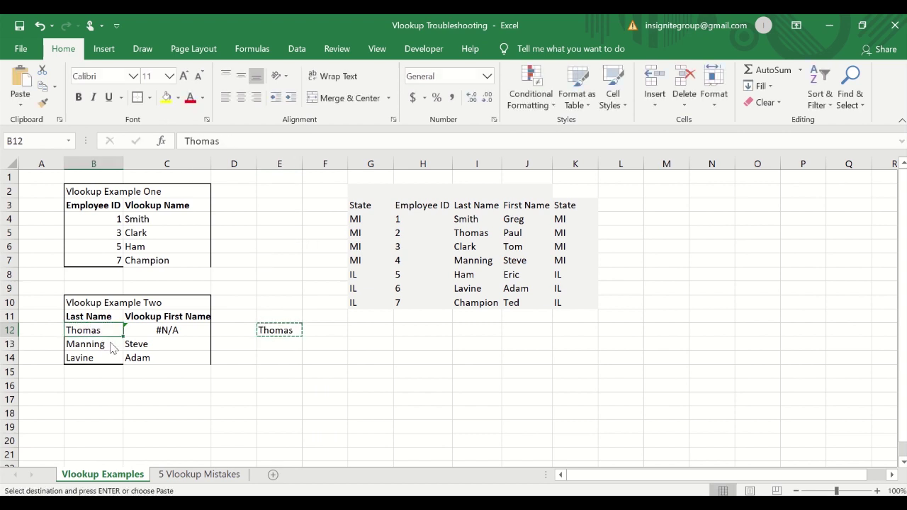
{"action": "key", "text": "ctrl+alt+v"}
{"action": "key", "text": "Return"}
{"action": "key", "text": "Escape"}
{"action": "left_click", "coordinate": [261, 345]}
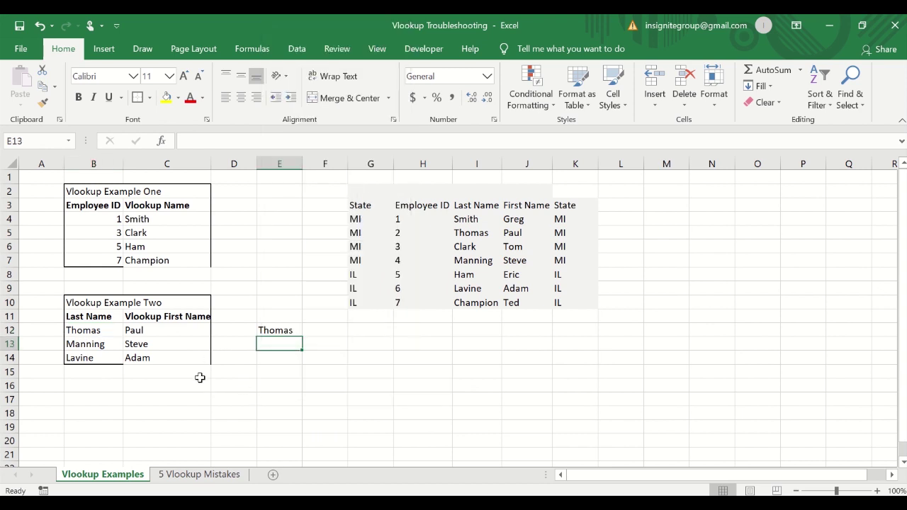
{"action": "key", "text": "ctrl+z"}
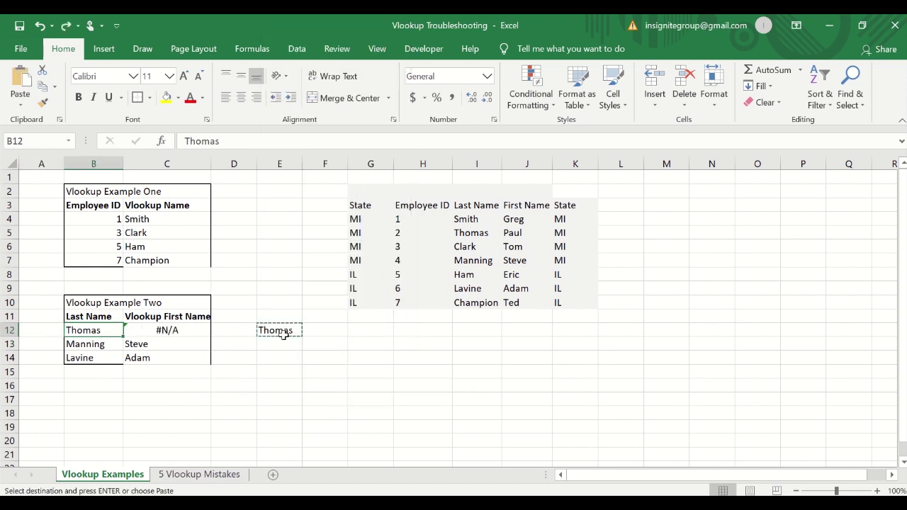
{"action": "key", "text": "Escape"}
{"action": "left_click", "coordinate": [249, 145]}
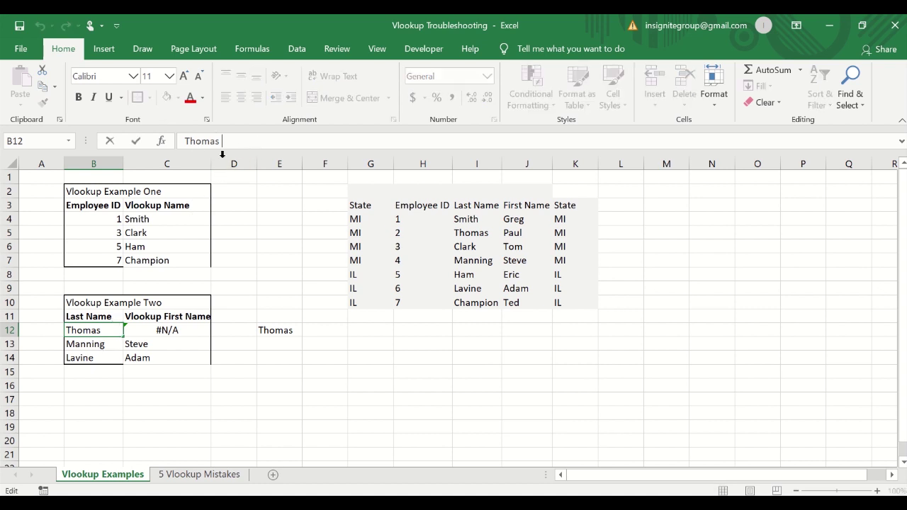
- Enter =TRIM(B12) in A12 and fill it down to A14
{"action": "key", "text": "Escape"}
{"action": "left_click", "coordinate": [53, 333]}
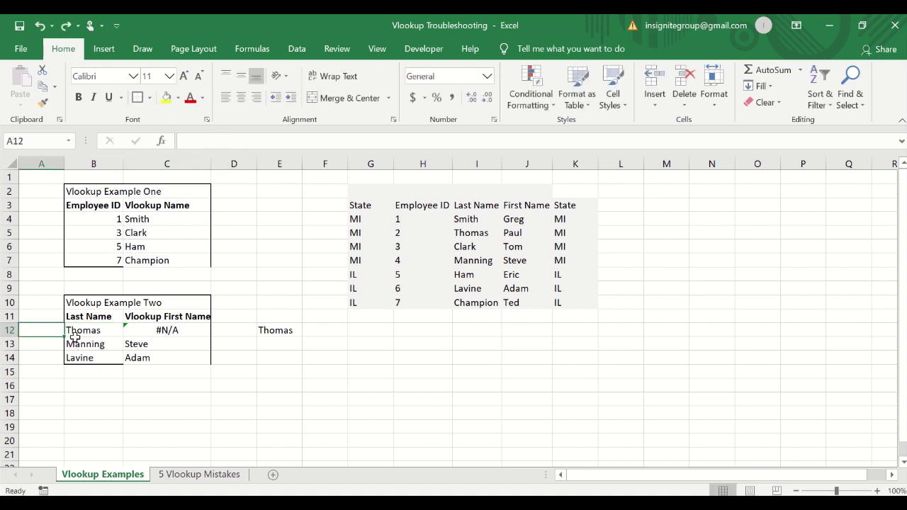
{"action": "type", "text": "=trim("}
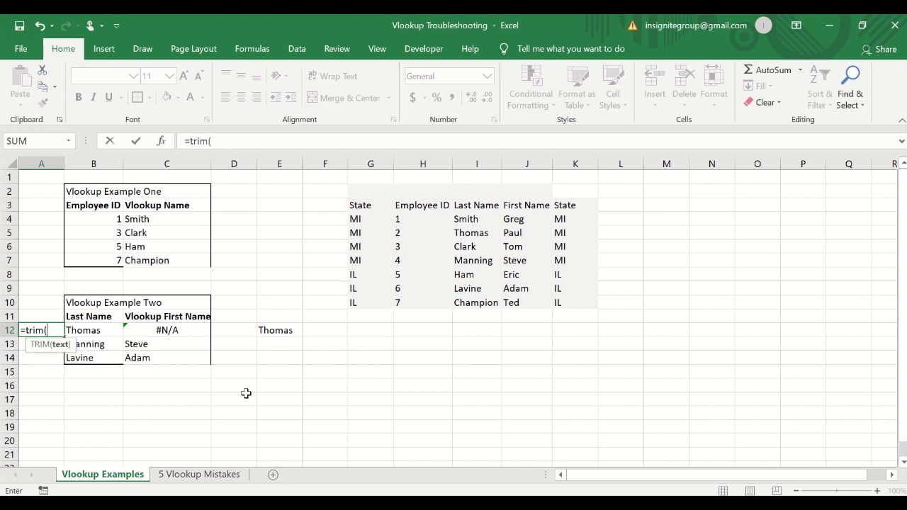
{"action": "key", "text": "Right"}
{"action": "key", "text": "ctrl+Return"}
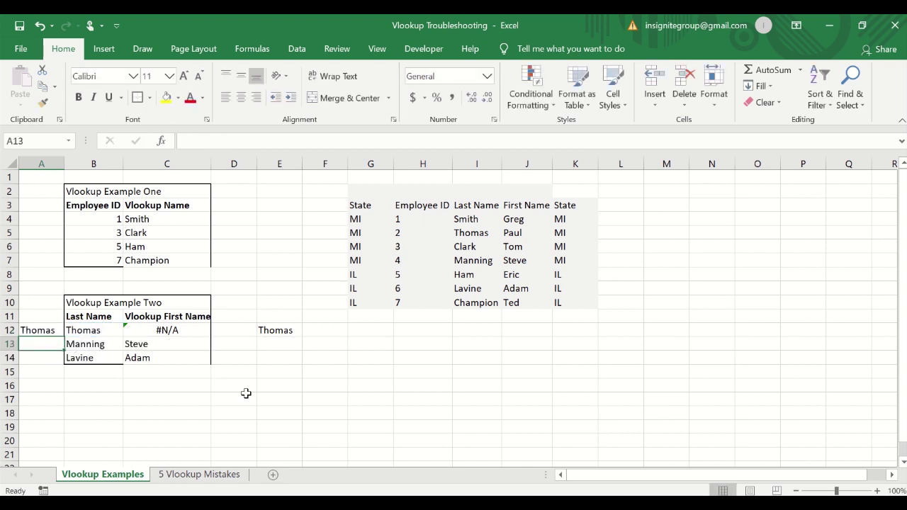
{"action": "key", "text": "ctrl+c"}
{"action": "key", "text": "shift+Down"}
{"action": "key", "text": "shift+Down"}
{"action": "key", "text": "ctrl+v"}
- Paste the trimmed names from A12:A14 into B12:B14 as values only
{"action": "key", "text": "Escape"}
{"action": "key", "text": "ctrl+c"}
{"action": "key", "text": "Right"}
{"action": "key", "text": "ctrl+alt+v"}
{"action": "key", "text": "v"}
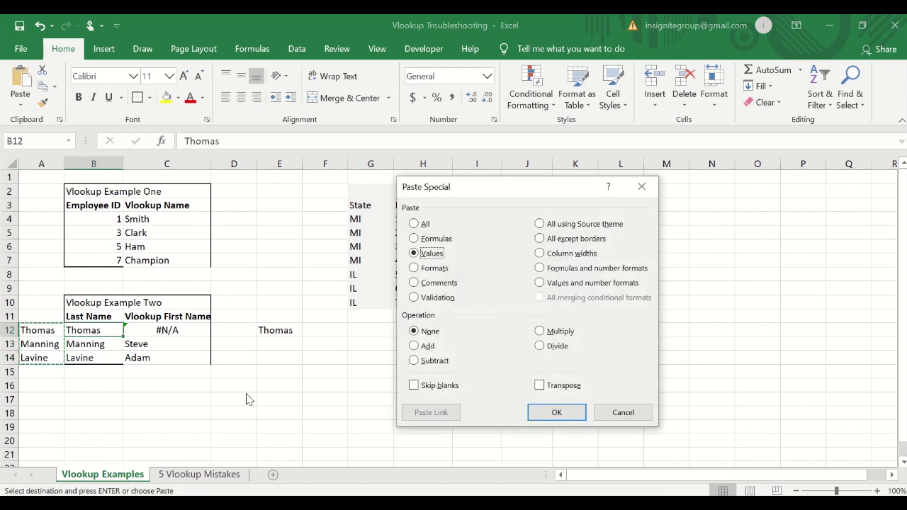
{"action": "key", "text": "Return"}
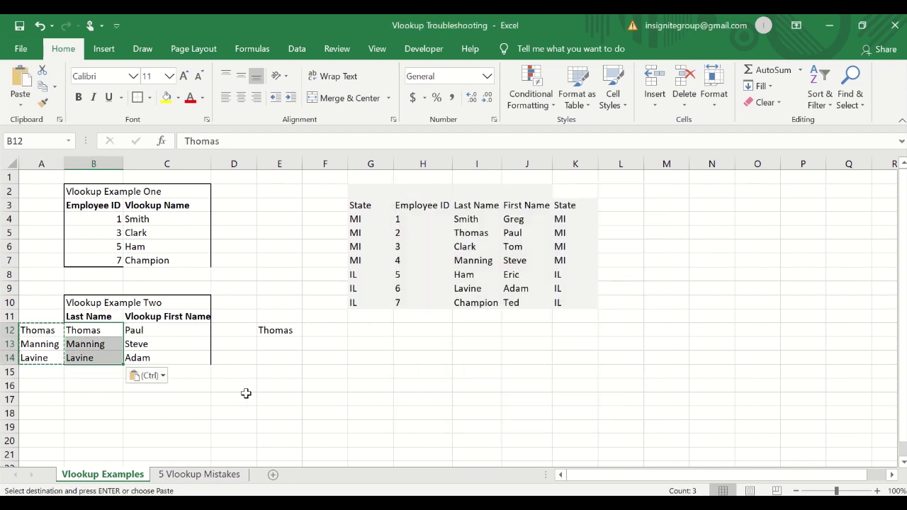
{"action": "key", "text": "Escape"}
- Review the repaired names, C12's VLOOKUP result and the TRIM formula in A12
{"action": "key", "text": "shift+Up"}
{"action": "key", "text": "shift+Up"}
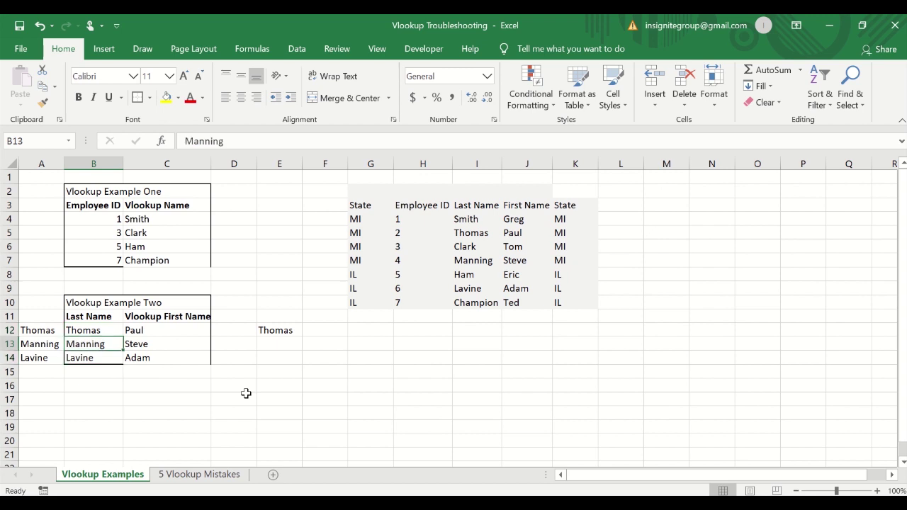
{"action": "key", "text": "shift+Right"}
{"action": "key", "text": "shift+Down"}
{"action": "key", "text": "shift+Down"}
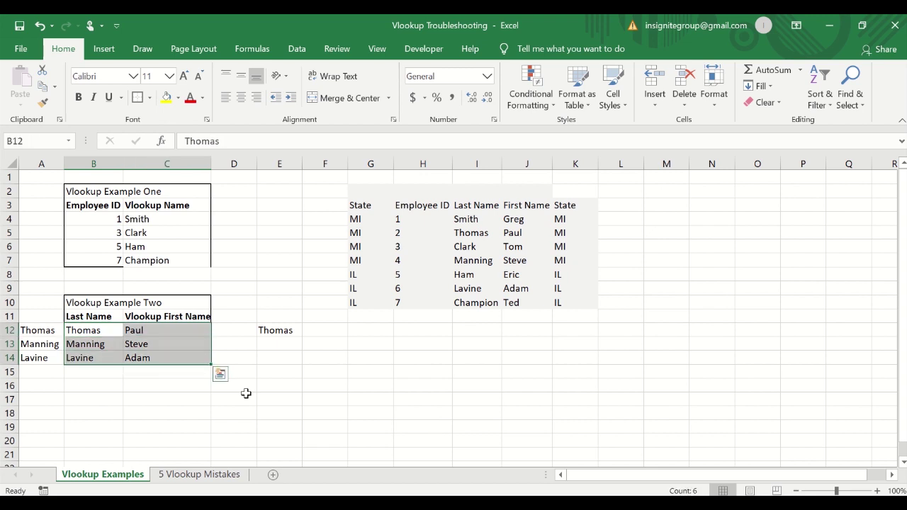
{"action": "key", "text": "shift+BackSpace"}
{"action": "key", "text": "Down"}
{"action": "key", "text": "Down"}
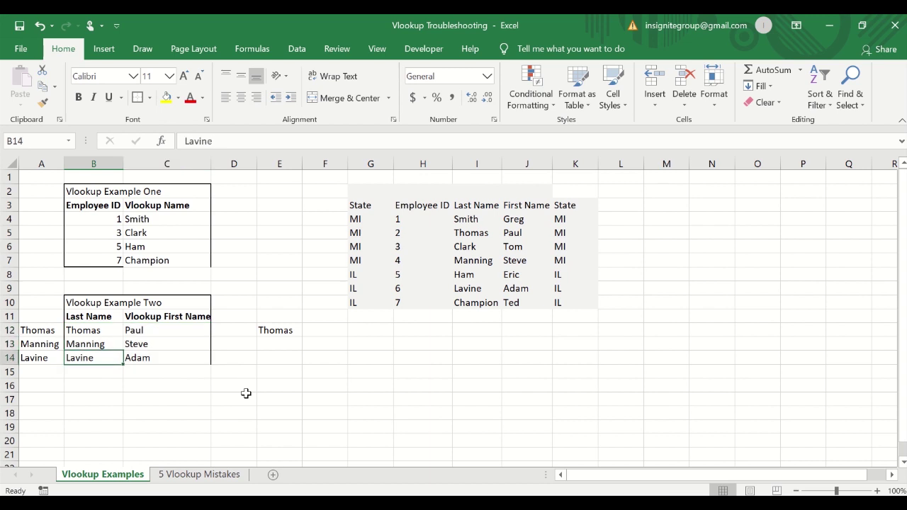
{"action": "key", "text": "Up"}
{"action": "key", "text": "Up"}
{"action": "key", "text": "Right"}
{"action": "key", "text": "Left"}
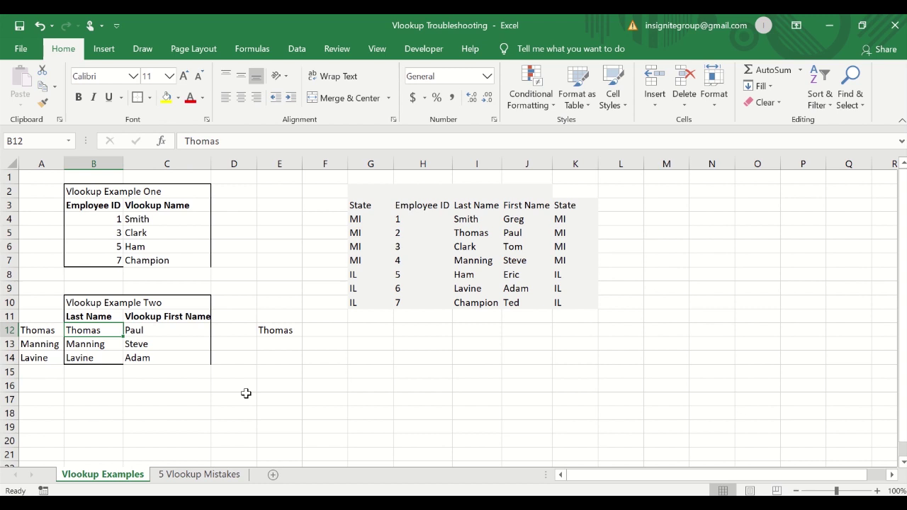
{"action": "key", "text": "Left"}
{"action": "left_click", "coordinate": [241, 141]}
{"action": "key", "text": "Escape"}
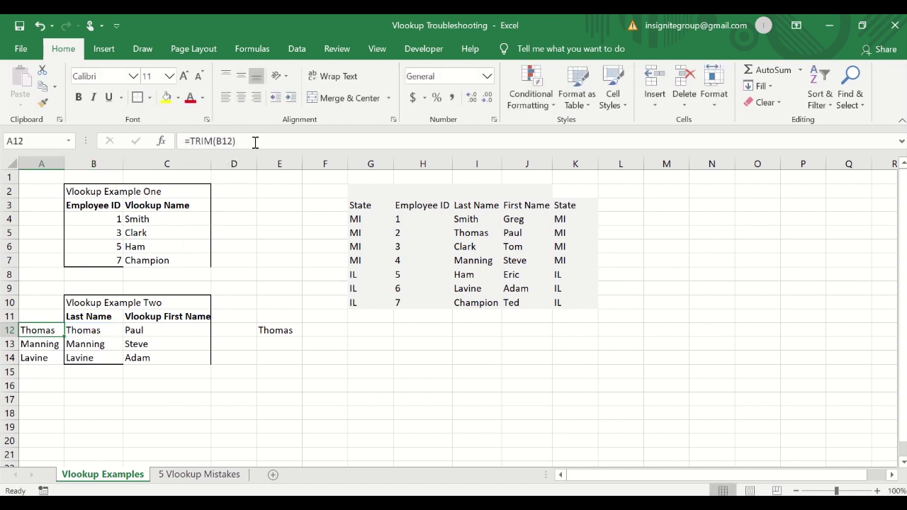
- Test-edit B12, undo to restore the Paul result, and switch to the 5 Vlookup Mistakes sheet
{"action": "left_click", "coordinate": [98, 319]}
{"action": "left_click", "coordinate": [103, 328]}
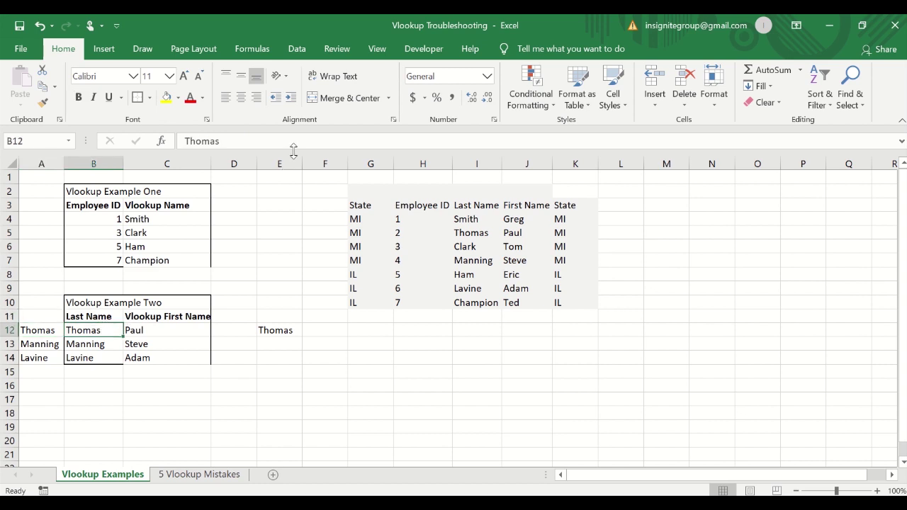
{"action": "left_click", "coordinate": [292, 142]}
{"action": "key", "text": "Return"}
{"action": "key", "text": "ctrl+z"}
{"action": "key", "text": "ctrl+Page_Down"}
- Point out mistake 4 about the comma placeholder, then return to Vlookup Examples
{"action": "left_click", "coordinate": [47, 301]}
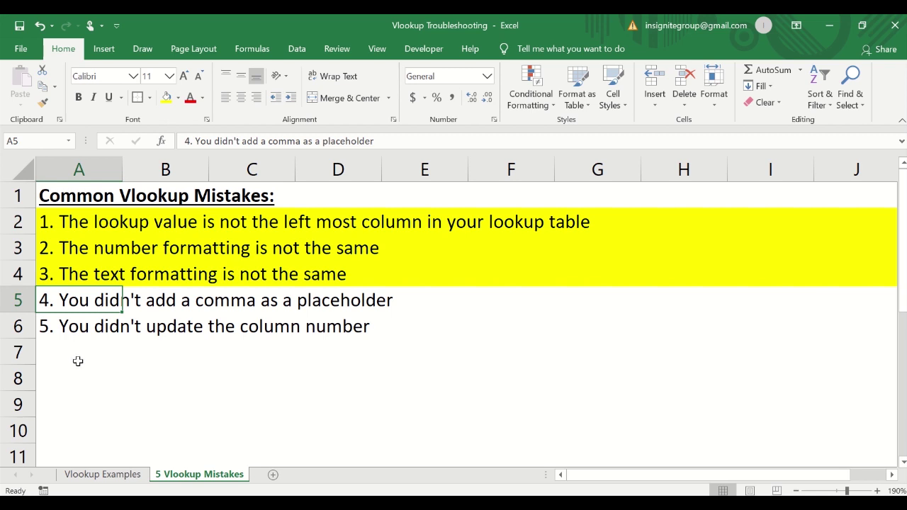
{"action": "right_click", "coordinate": [78, 361]}
{"action": "key", "text": "Escape"}
{"action": "left_click", "coordinate": [101, 475]}
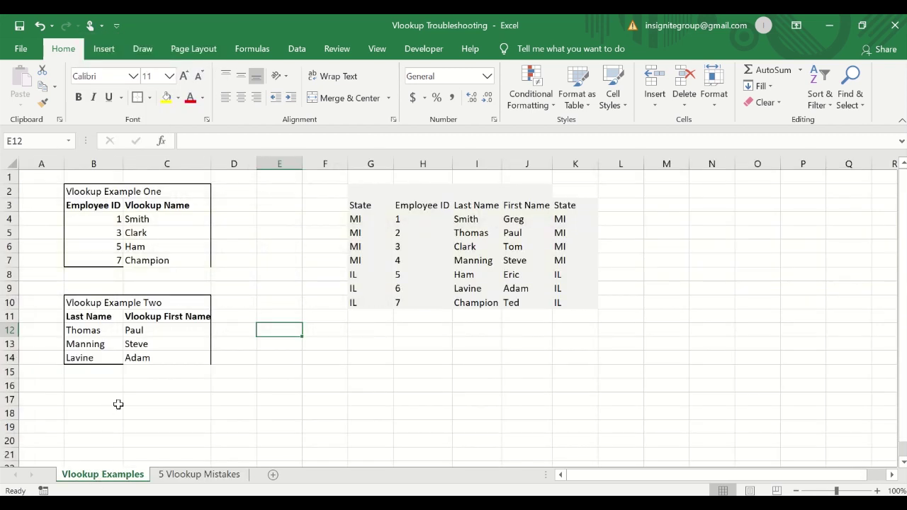
- Edit C4's VLOOKUP so its last argument is a comma placeholder, still returning Smith
{"action": "left_click", "coordinate": [177, 221]}
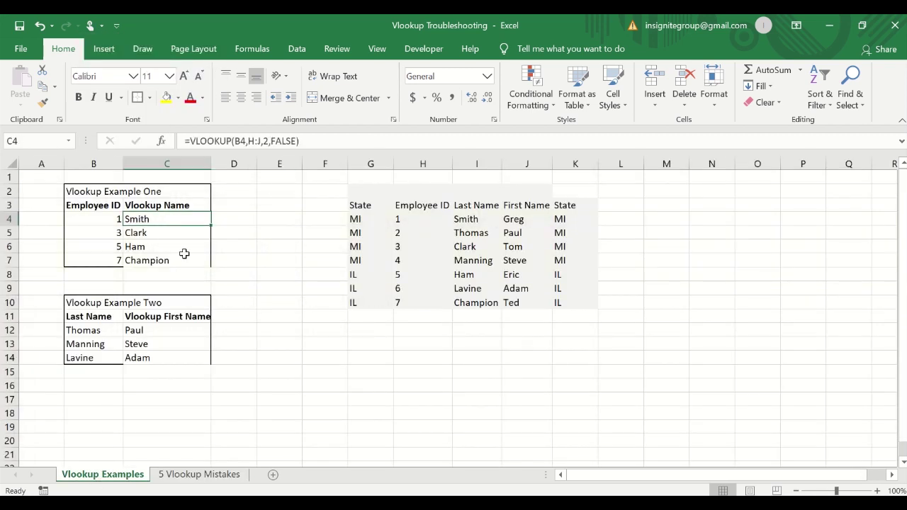
{"action": "left_click", "coordinate": [300, 141]}
{"action": "key", "text": "BackSpace"}
{"action": "key", "text": "BackSpace"}
{"action": "key", "text": "BackSpace"}
{"action": "key", "text": "BackSpace"}
{"action": "key", "text": "BackSpace"}
{"action": "key", "text": "BackSpace"}
{"action": "key", "text": "BackSpace"}
{"action": "type", "text": ","}
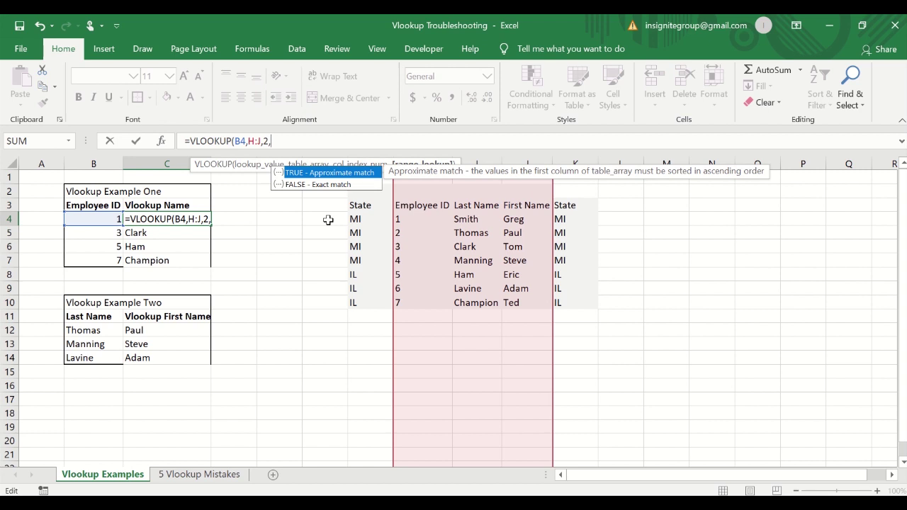
{"action": "key", "text": "BackSpace"}
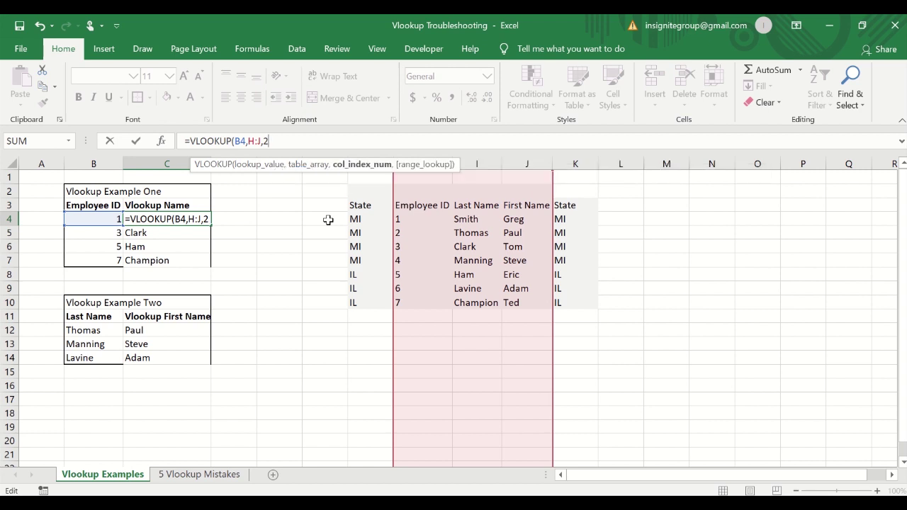
{"action": "type", "text": ","}
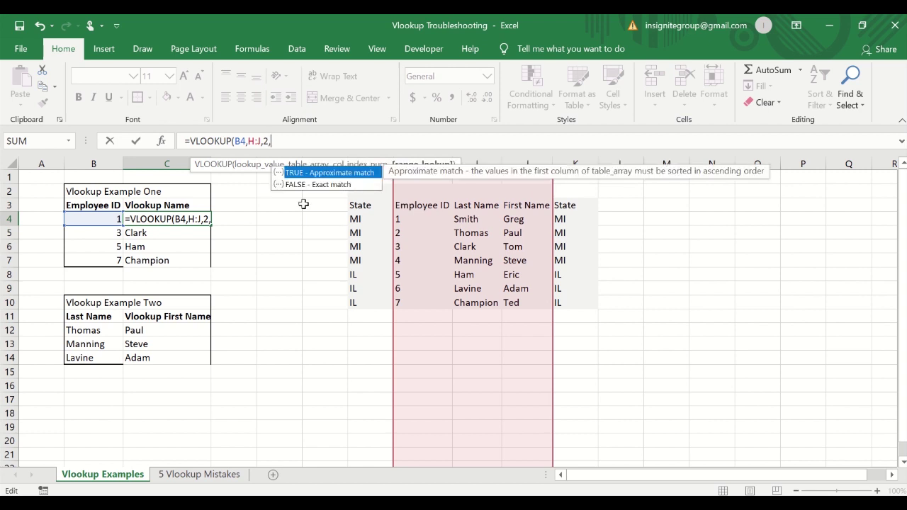
{"action": "type", "text": "FALSE"}
{"action": "key", "text": "Return"}
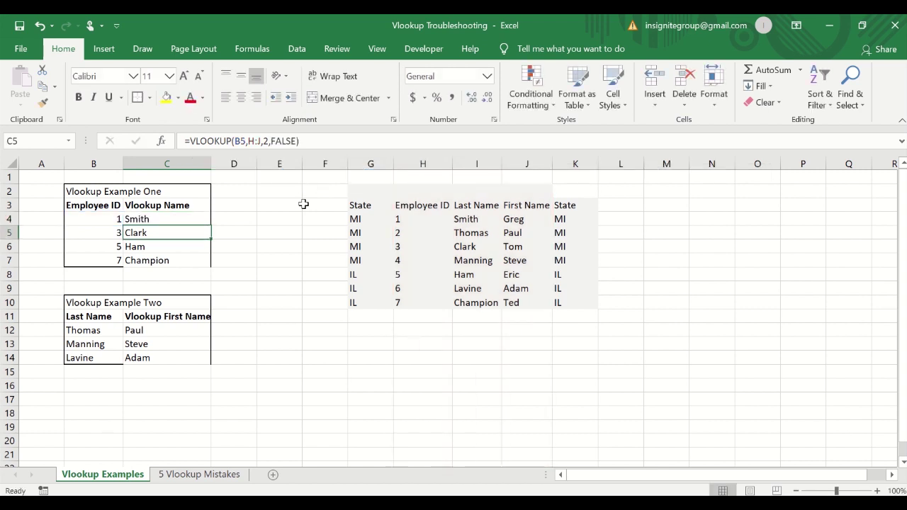
- Copy the C4 formula down to C7 for Clark, Ham and Champion, and review it
{"action": "key", "text": "Up"}
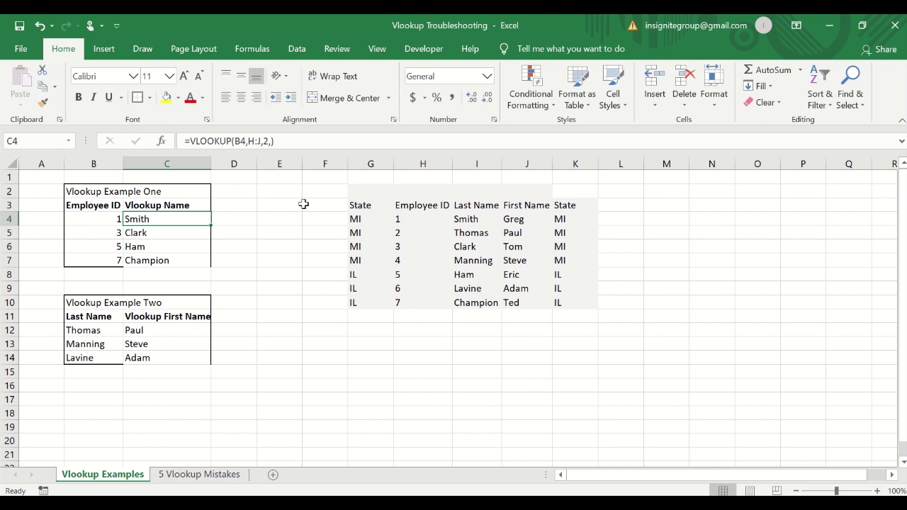
{"action": "key", "text": "ctrl+c"}
{"action": "key", "text": "shift+Down"}
{"action": "key", "text": "shift+Down"}
{"action": "key", "text": "shift+Down"}
{"action": "key", "text": "ctrl+v"}
{"action": "key", "text": "Escape"}
{"action": "key", "text": "Down"}
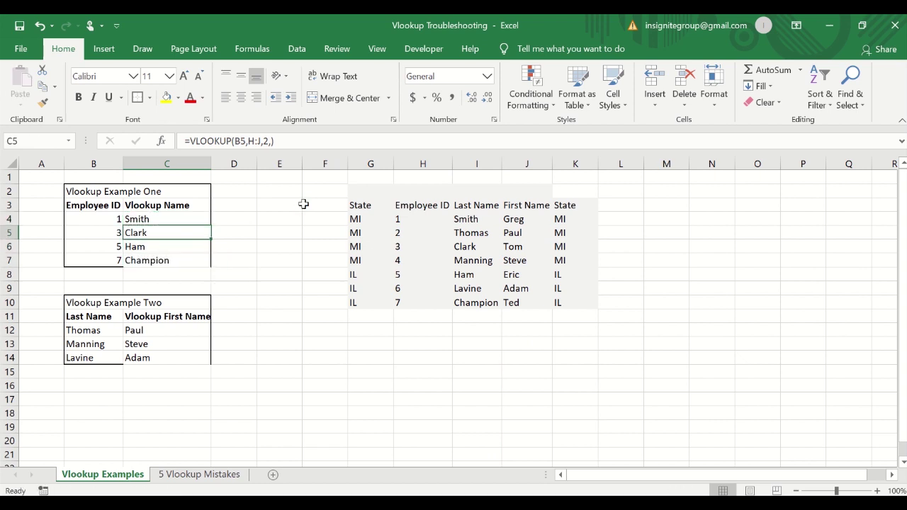
{"action": "key", "text": "Down"}
{"action": "key", "text": "Down"}
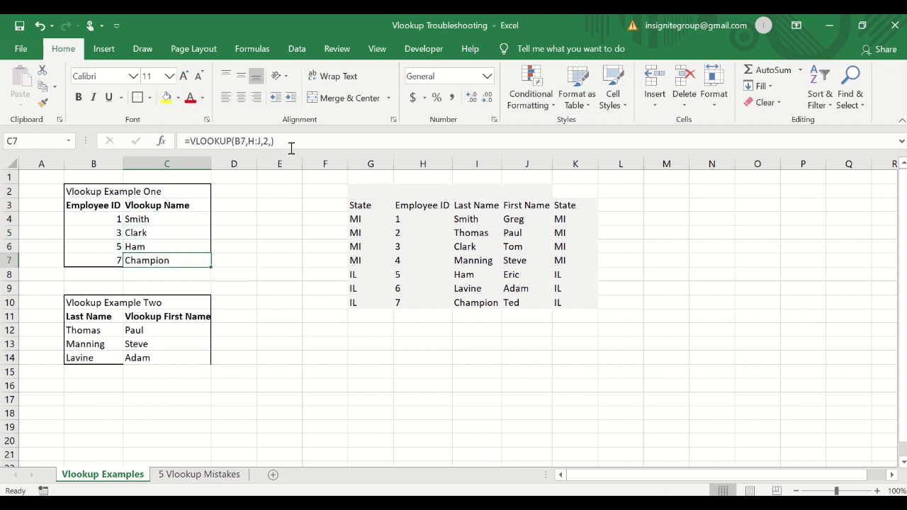
{"action": "left_click", "coordinate": [176, 221]}
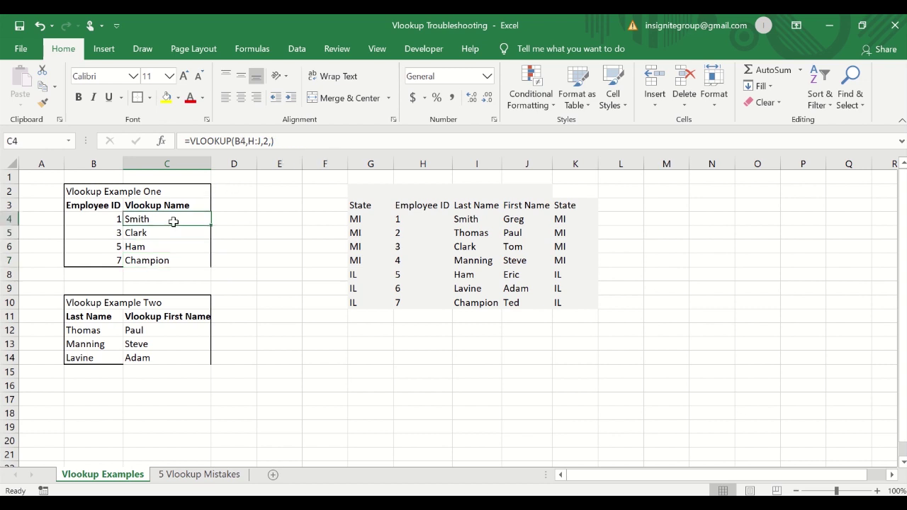
- Remove the empty placeholder from C4's formula, ending it with a closing bracket
{"action": "left_click", "coordinate": [286, 141]}
{"action": "key", "text": "BackSpace"}
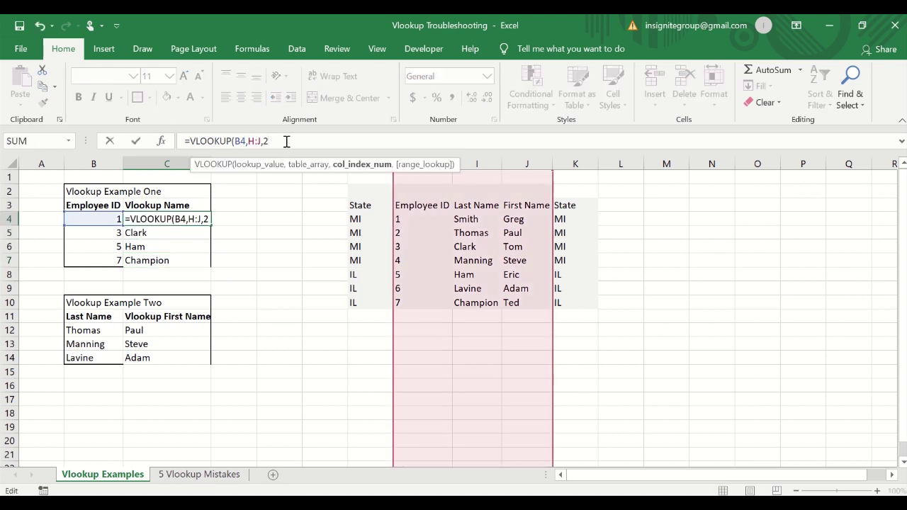
{"action": "type", "text": ")"}
{"action": "key", "text": "ctrl+Return"}
{"action": "key", "text": "ctrl+c"}
{"action": "key", "text": "shift+Down"}
{"action": "key", "text": "shift+Down"}
{"action": "key", "text": "shift+Down"}
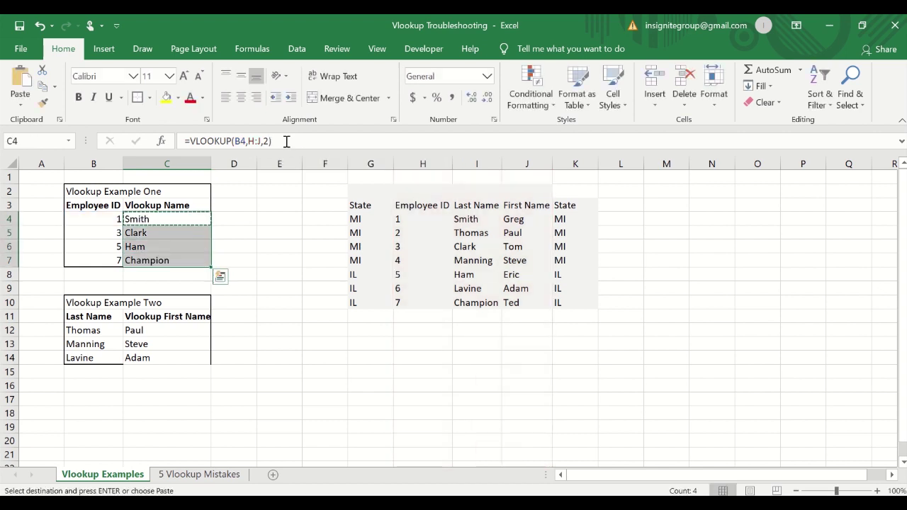
{"action": "key", "text": "Escape"}
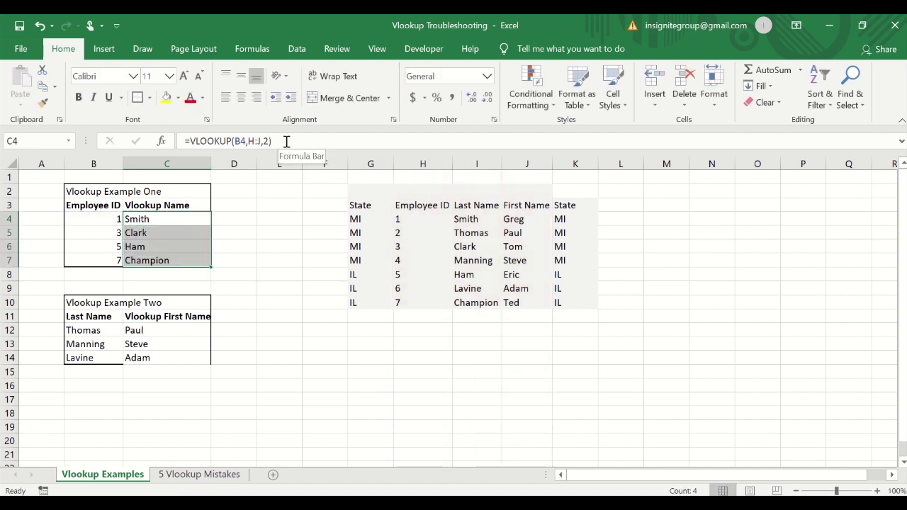
{"action": "key", "text": "shift+Up"}
{"action": "key", "text": "shift+Up"}
{"action": "key", "text": "shift+Up"}
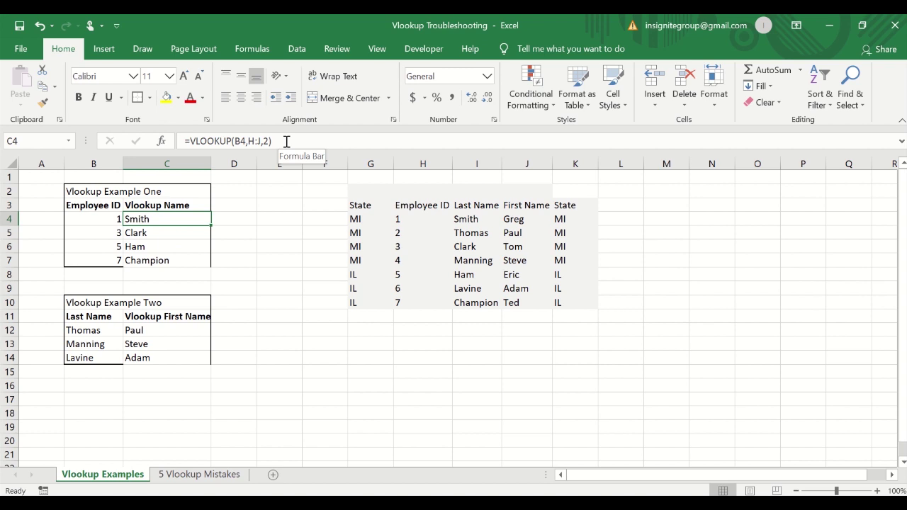
{"action": "left_click", "coordinate": [268, 141]}
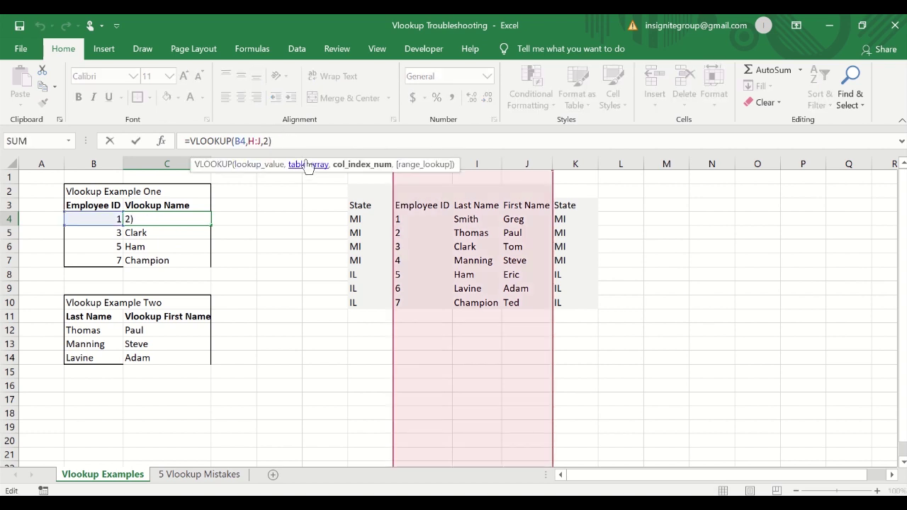
{"action": "key", "text": "ctrl+Return"}
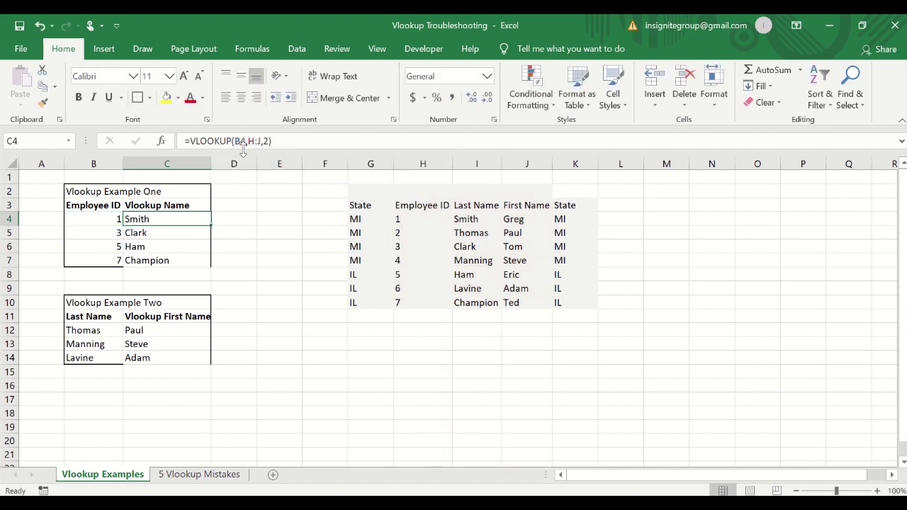
- Add the FALSE exact-match argument to C4's VLOOKUP and paste it into C4:C7
{"action": "left_click", "coordinate": [278, 143]}
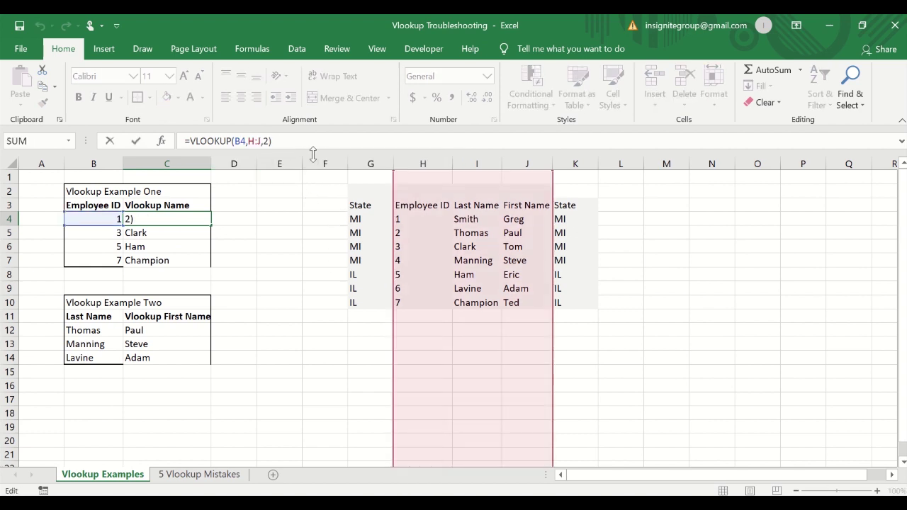
{"action": "key", "text": "BackSpace"}
{"action": "type", "text": ","}
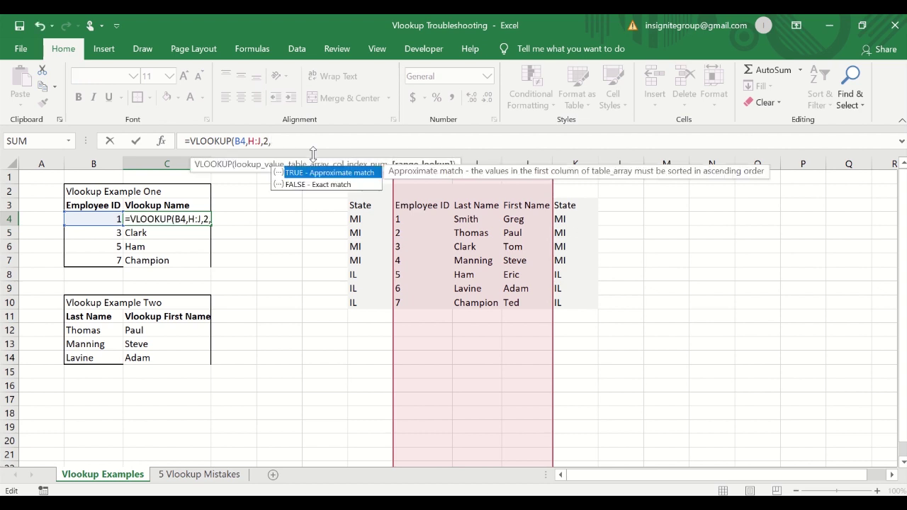
{"action": "type", "text": "false"}
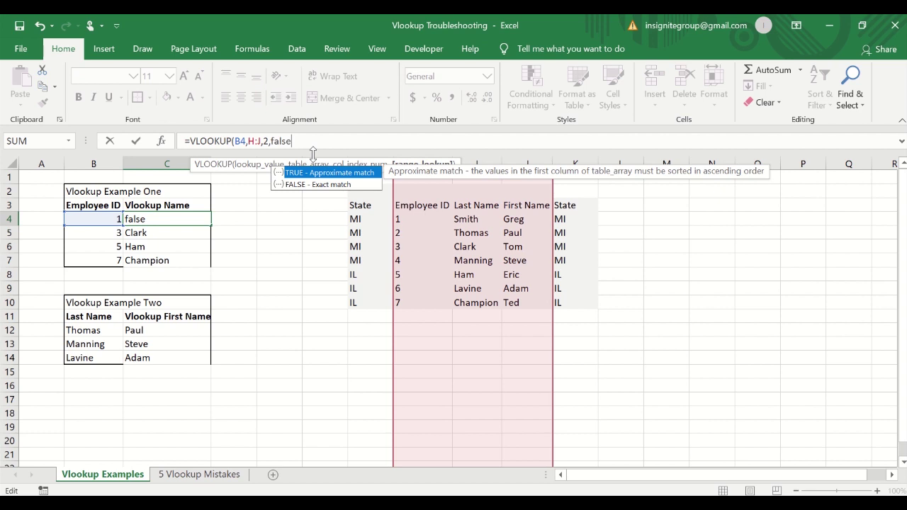
{"action": "key", "text": "Return"}
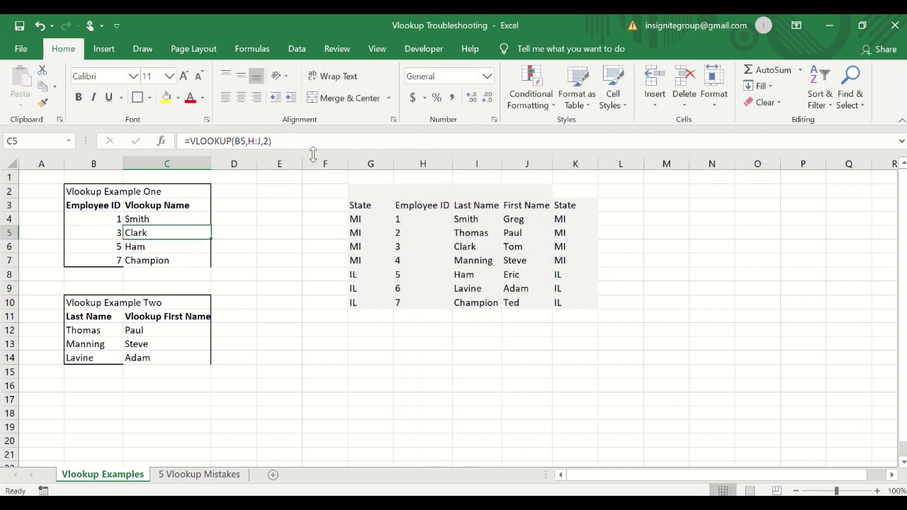
{"action": "key", "text": "Up"}
{"action": "key", "text": "ctrl+c"}
{"action": "key", "text": "shift+Down"}
{"action": "key", "text": "shift+Down"}
{"action": "key", "text": "shift+Down"}
{"action": "key", "text": "ctrl+v"}
{"action": "key", "text": "Escape"}
{"action": "right_click", "coordinate": [237, 191]}
{"action": "key", "text": "Escape"}
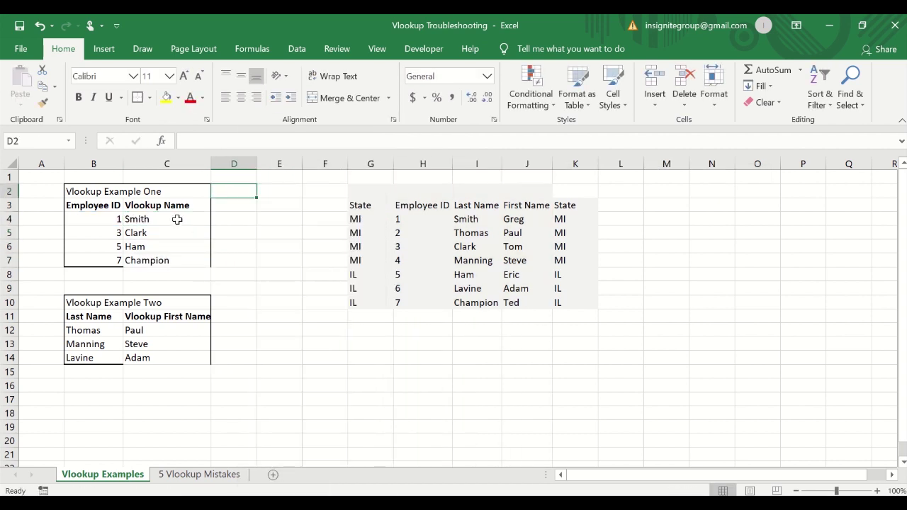
- On the 5 Vlookup Mistakes sheet, fill row 5, the comma-placeholder mistake, with yellow
{"action": "left_click", "coordinate": [177, 219]}
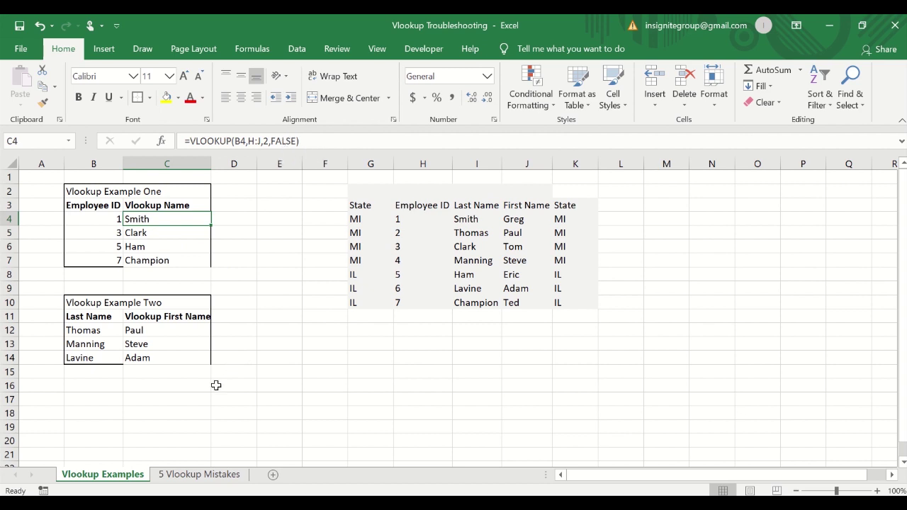
{"action": "left_click", "coordinate": [181, 469]}
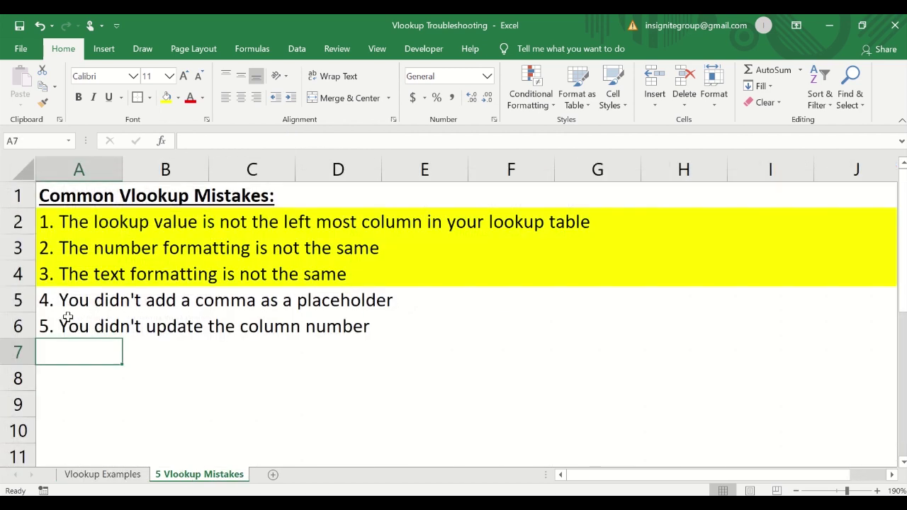
{"action": "left_click", "coordinate": [27, 300]}
{"action": "left_click", "coordinate": [165, 97]}
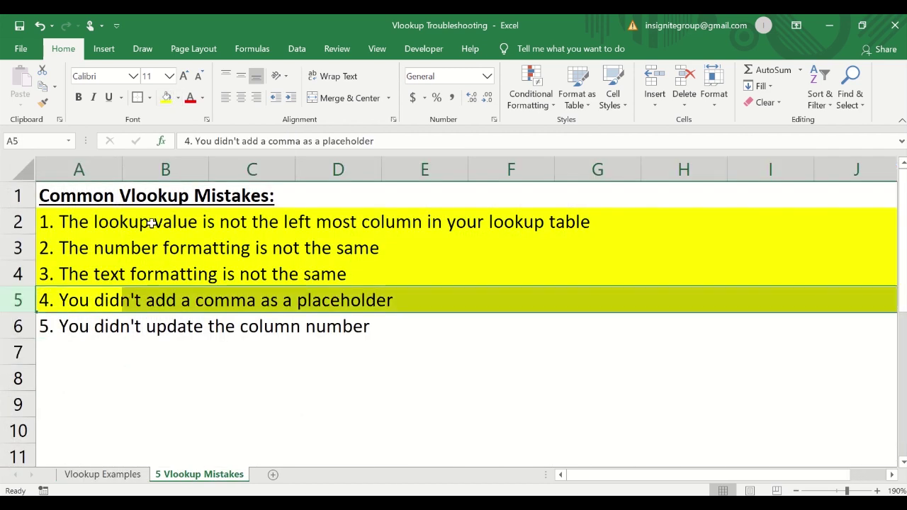
{"action": "left_click", "coordinate": [85, 376]}
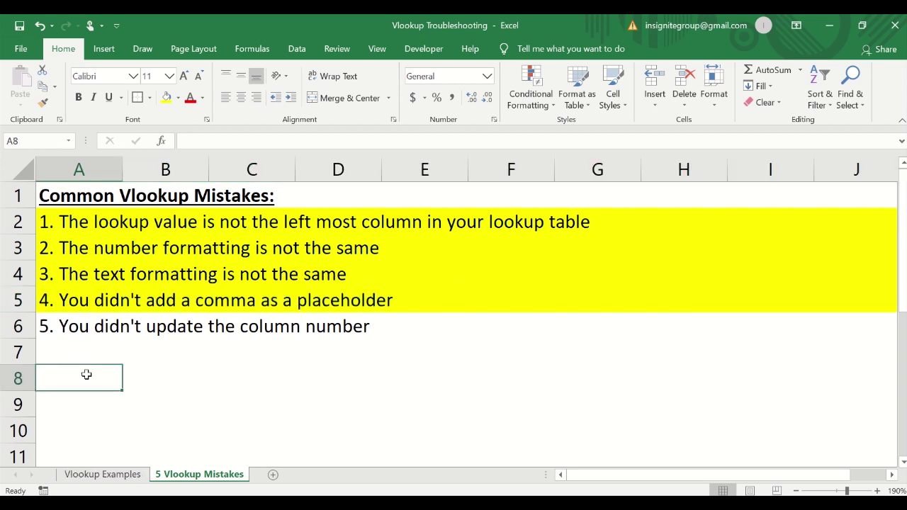
- Return to Vlookup Examples and select the headers H3:K3, then K3 and C3
{"action": "left_click", "coordinate": [106, 475]}
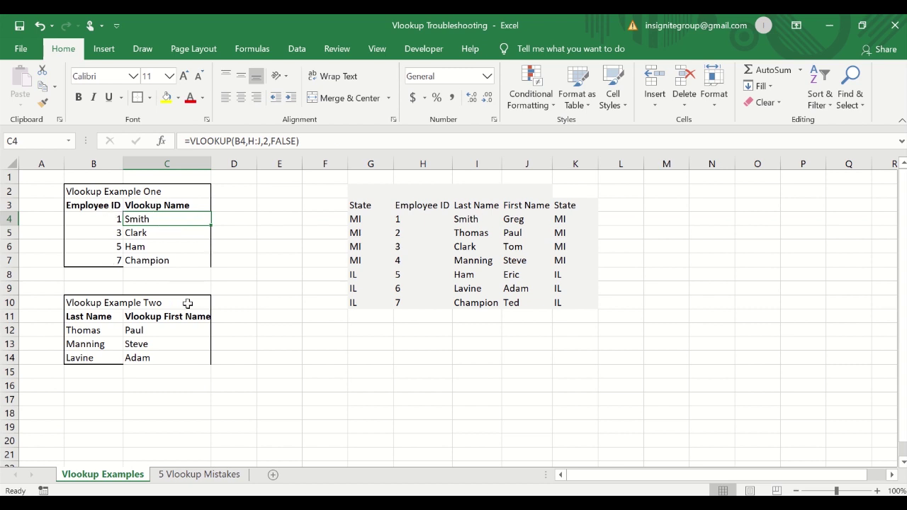
{"action": "left_click_drag", "start_coordinate": [409, 204], "coordinate": [577, 209]}
{"action": "left_click", "coordinate": [578, 208]}
{"action": "left_click", "coordinate": [166, 207]}
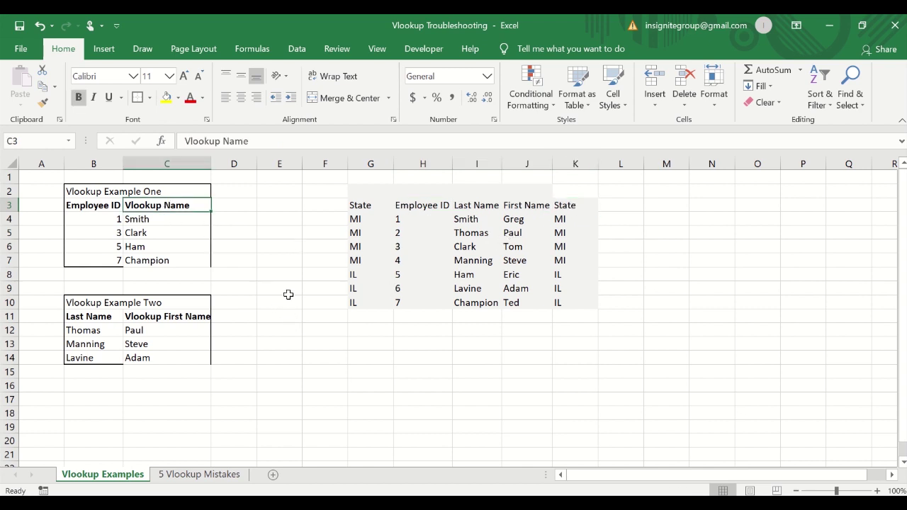
- Enter the headers 'Last Name' in C3 and 'First Name' in D3
{"action": "type", "text": "Last Name"}
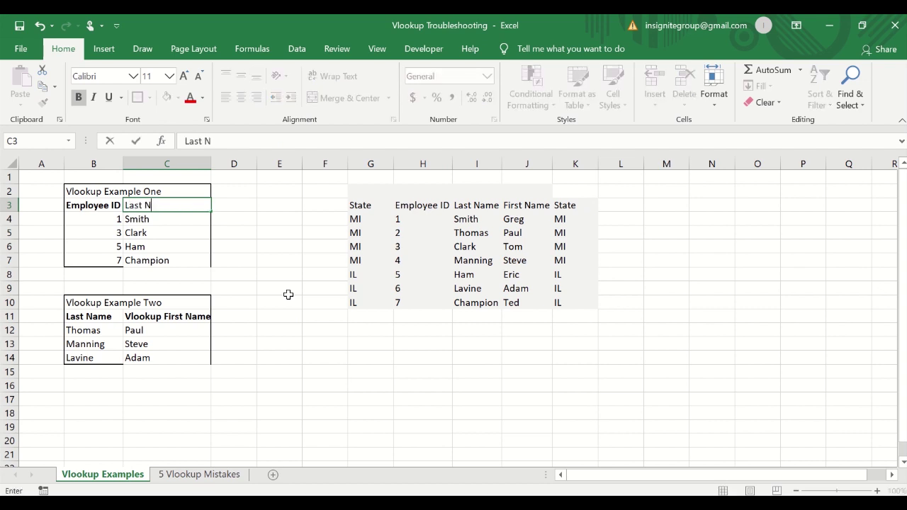
{"action": "key", "text": "Return"}
{"action": "key", "text": "Up"}
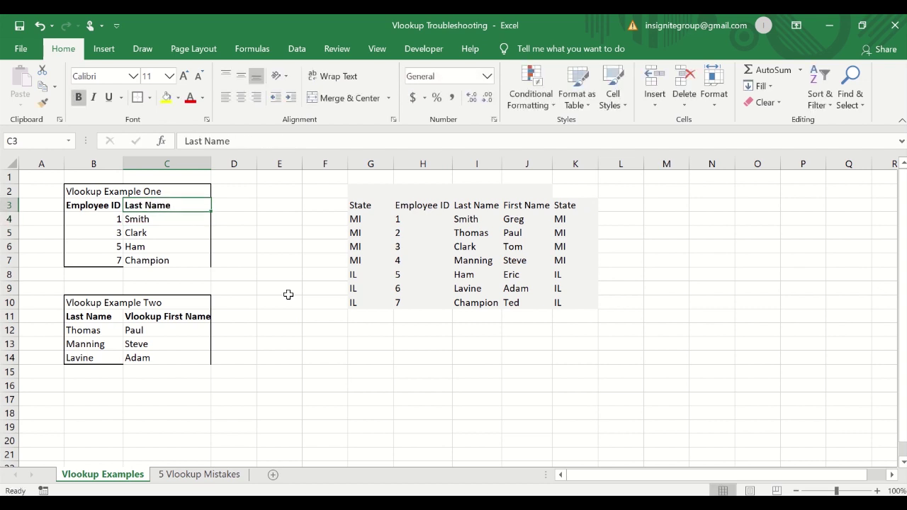
{"action": "key", "text": "Right"}
{"action": "type", "text": "First"}
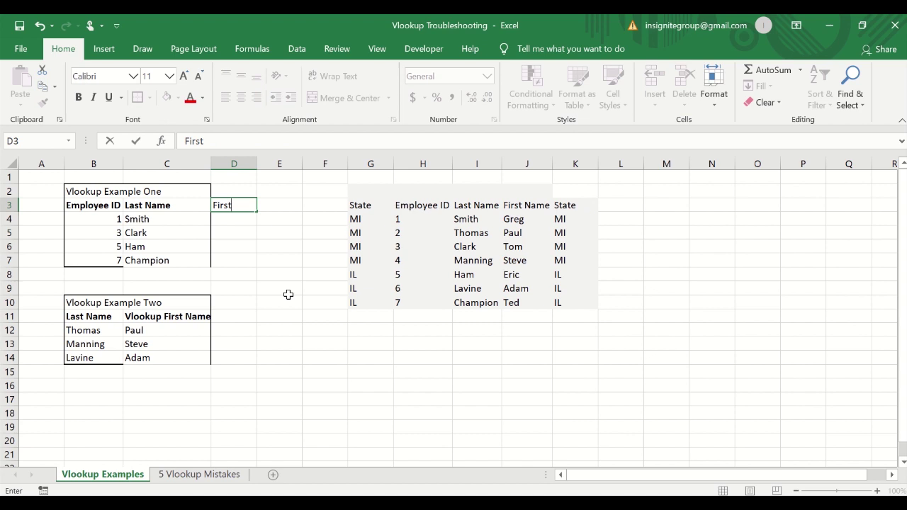
{"action": "key", "text": "Return"}
{"action": "key", "text": "Up"}
{"action": "type", "text": "First N"}
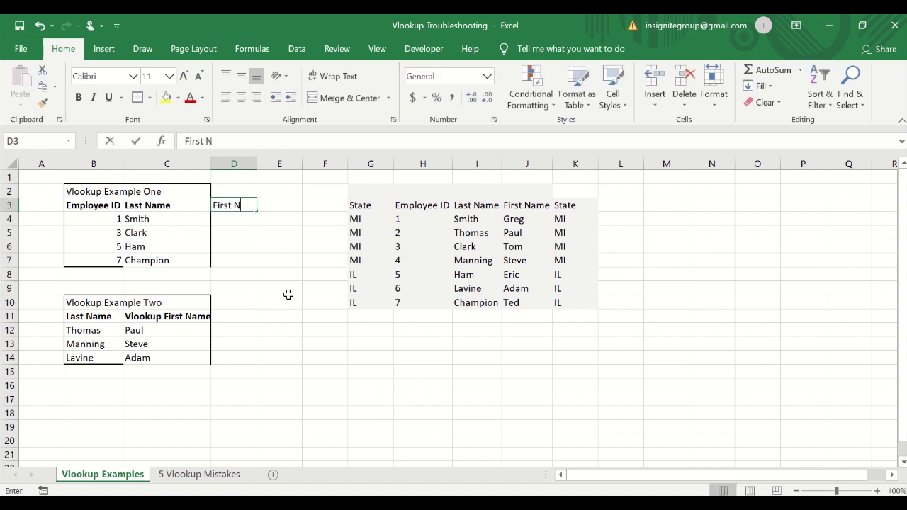
{"action": "type", "text": "ame"}
{"action": "key", "text": "Return"}
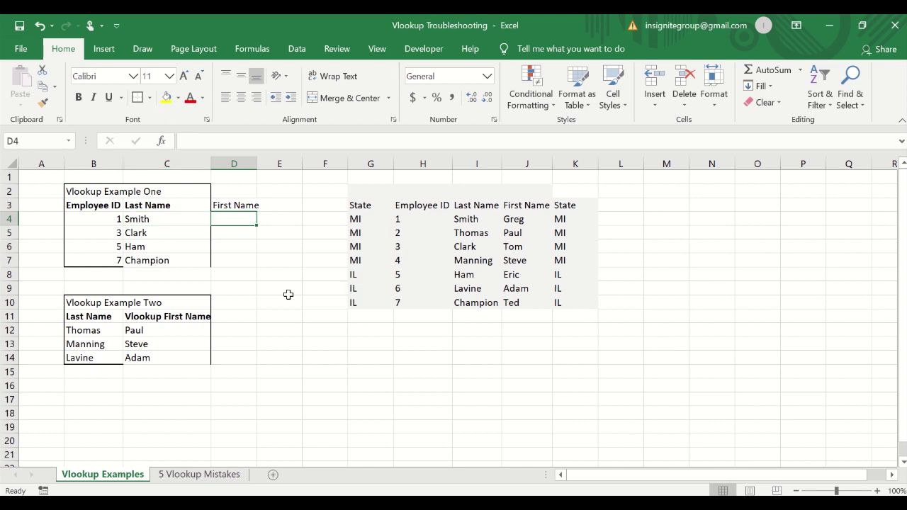
- Copy C4's VLOOKUP formula into D4 with column index 3, so D4 returns Greg
{"action": "key", "text": "Left"}
{"action": "key", "text": "Right"}
{"action": "key", "text": "Left"}
{"action": "triple_click", "coordinate": [314, 141]}
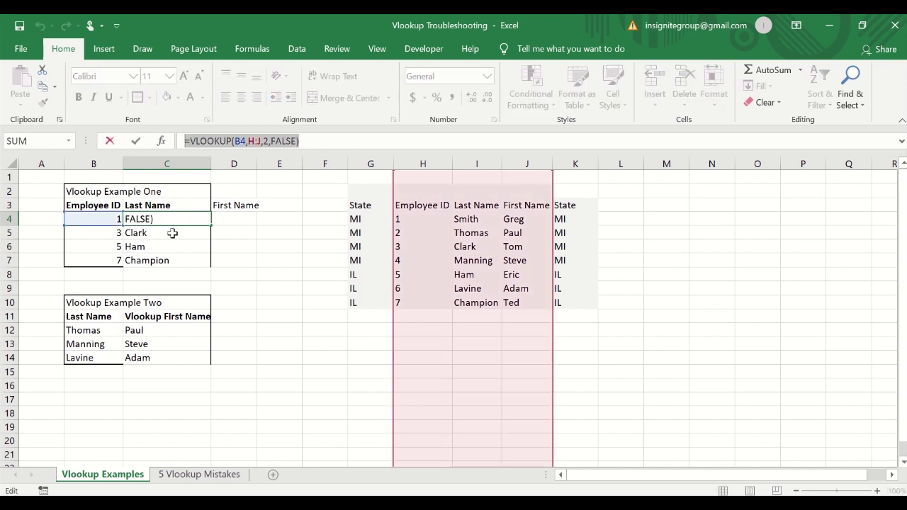
{"action": "key", "text": "ctrl+c"}
{"action": "key", "text": "Escape"}
{"action": "left_click", "coordinate": [221, 226]}
{"action": "key", "text": "ctrl+v"}
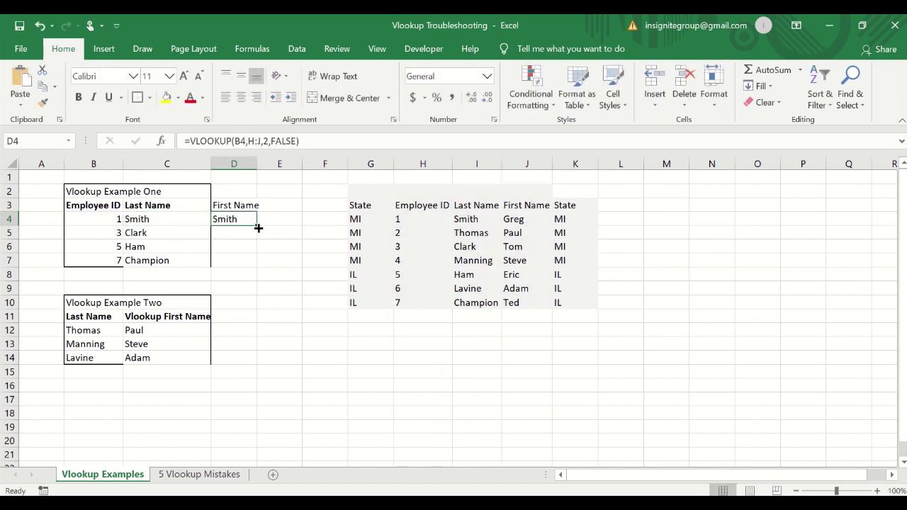
{"action": "double_click", "coordinate": [266, 141]}
{"action": "type", "text": "3"}
{"action": "key", "text": "Return"}
- Compare the VLOOKUP formulas in C4 and D4
{"action": "key", "text": "Up"}
{"action": "key", "text": "shift+Left"}
{"action": "key", "text": "shift+Left"}
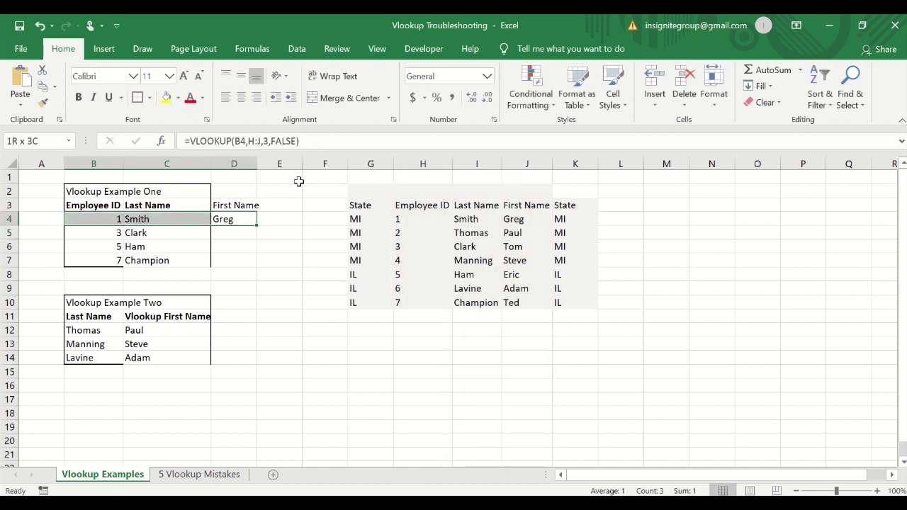
{"action": "key", "text": "Left"}
{"action": "key", "text": "Right"}
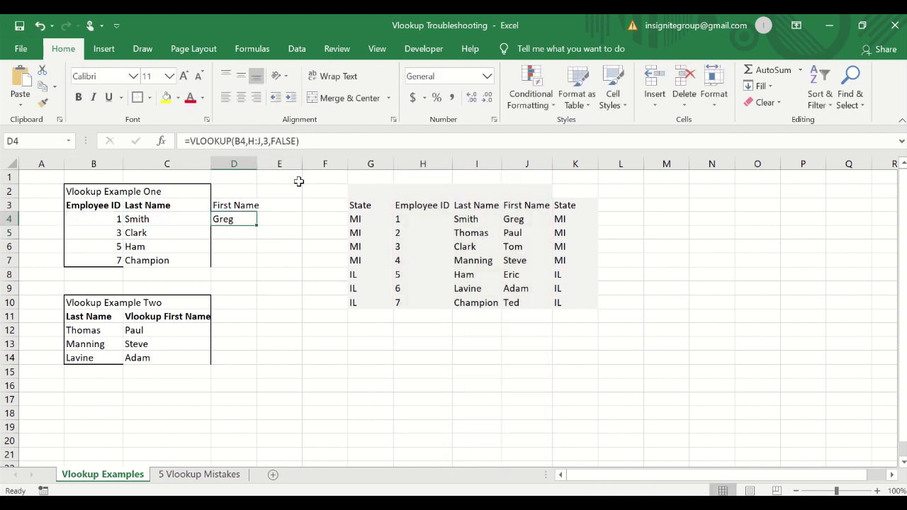
{"action": "key", "text": "Left"}
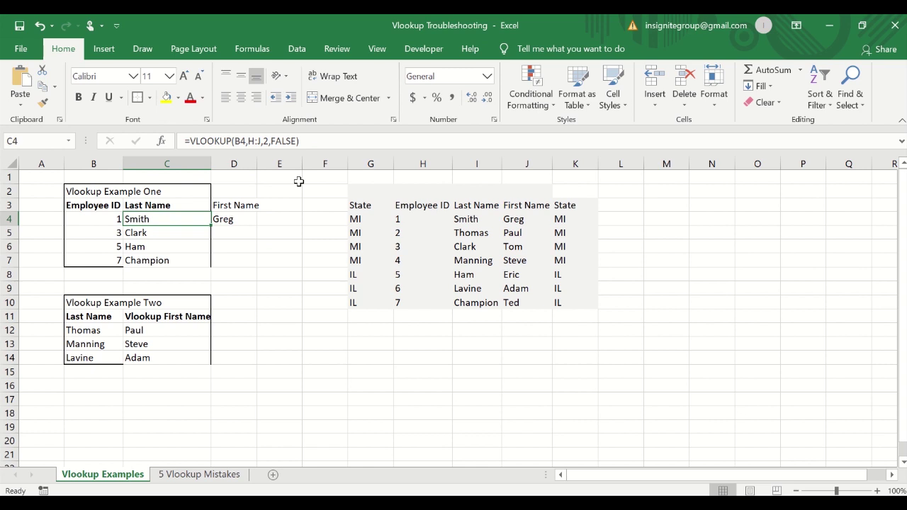
{"action": "left_click", "coordinate": [100, 191]}
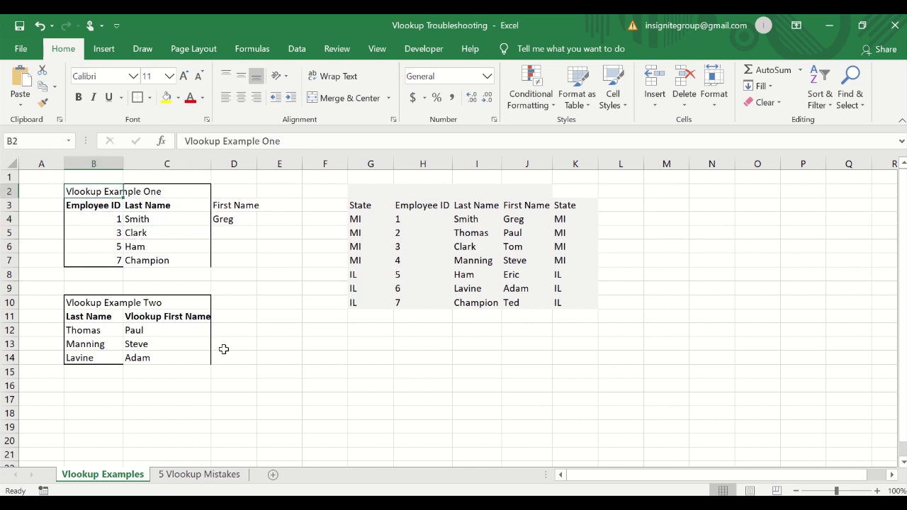